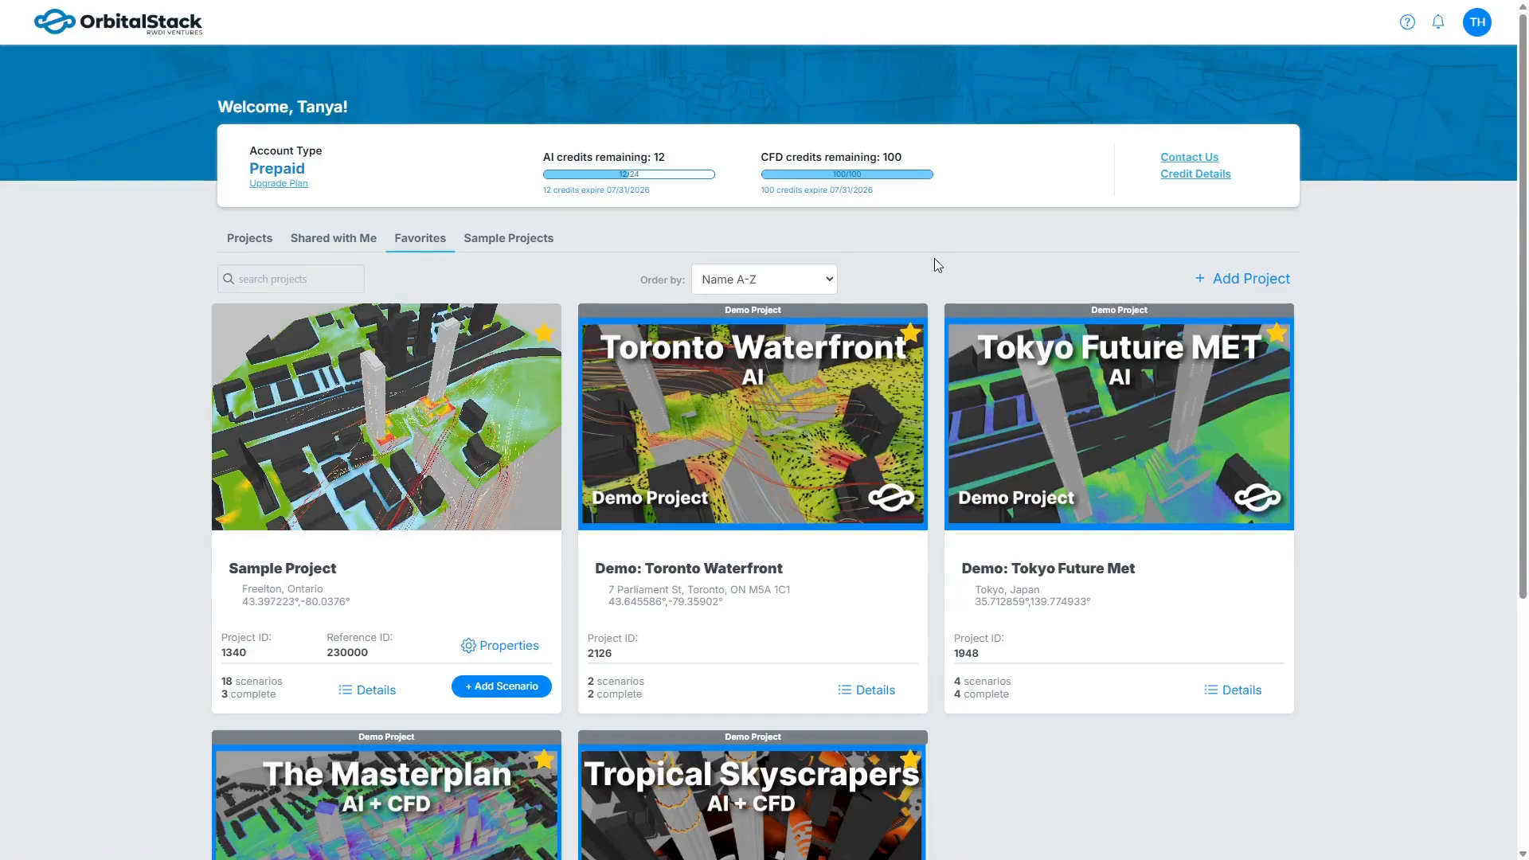
Enlarge the dashboard and examine the project search field and the ordering choices for the Favorites list.
key(ctrl+plus)
key(ctrl+plus)
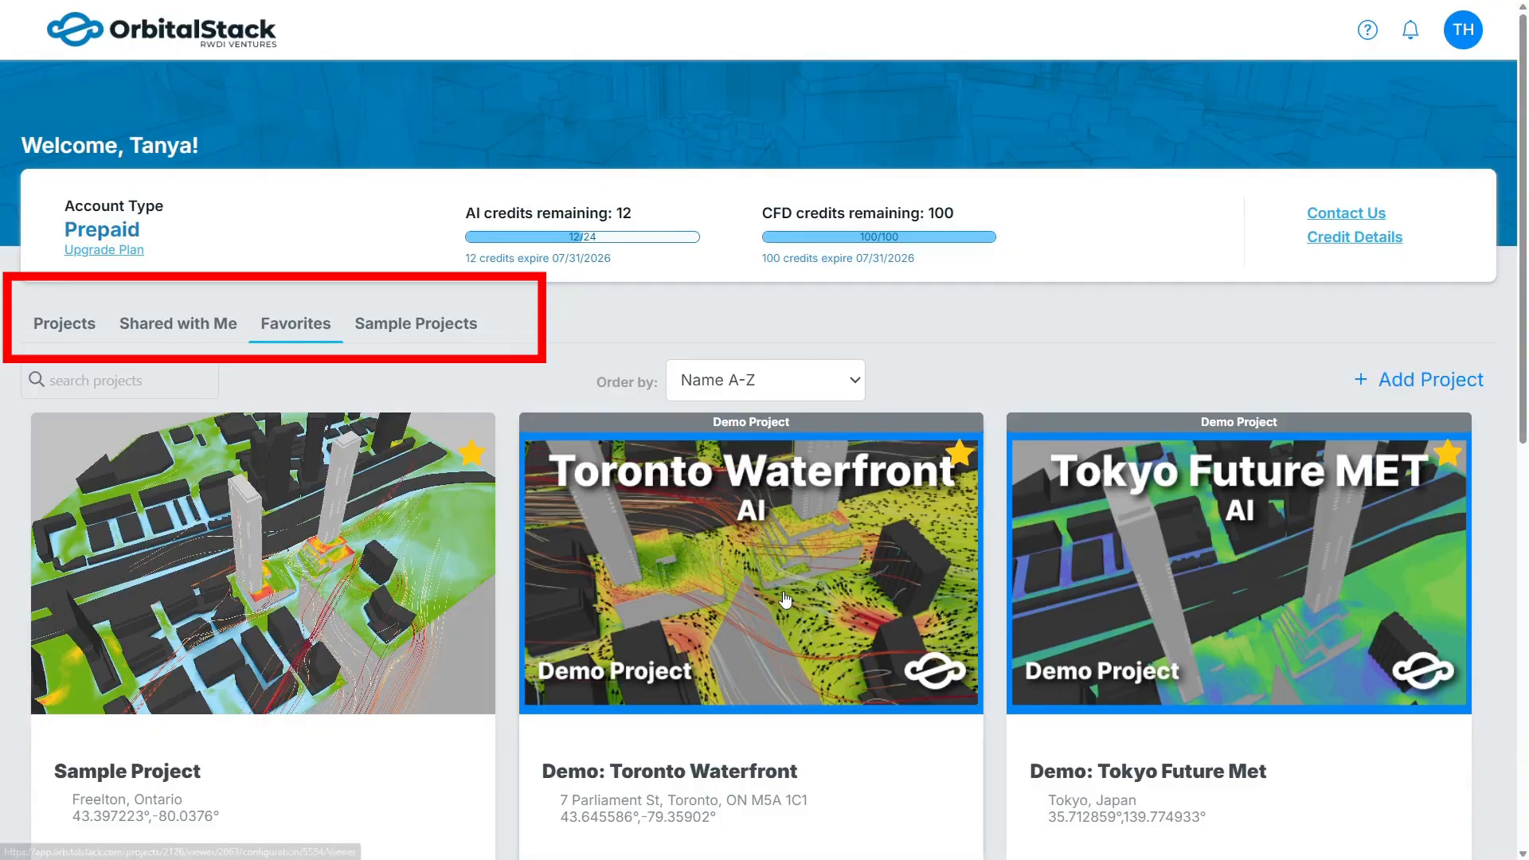
scroll(506, 541, down, 1)
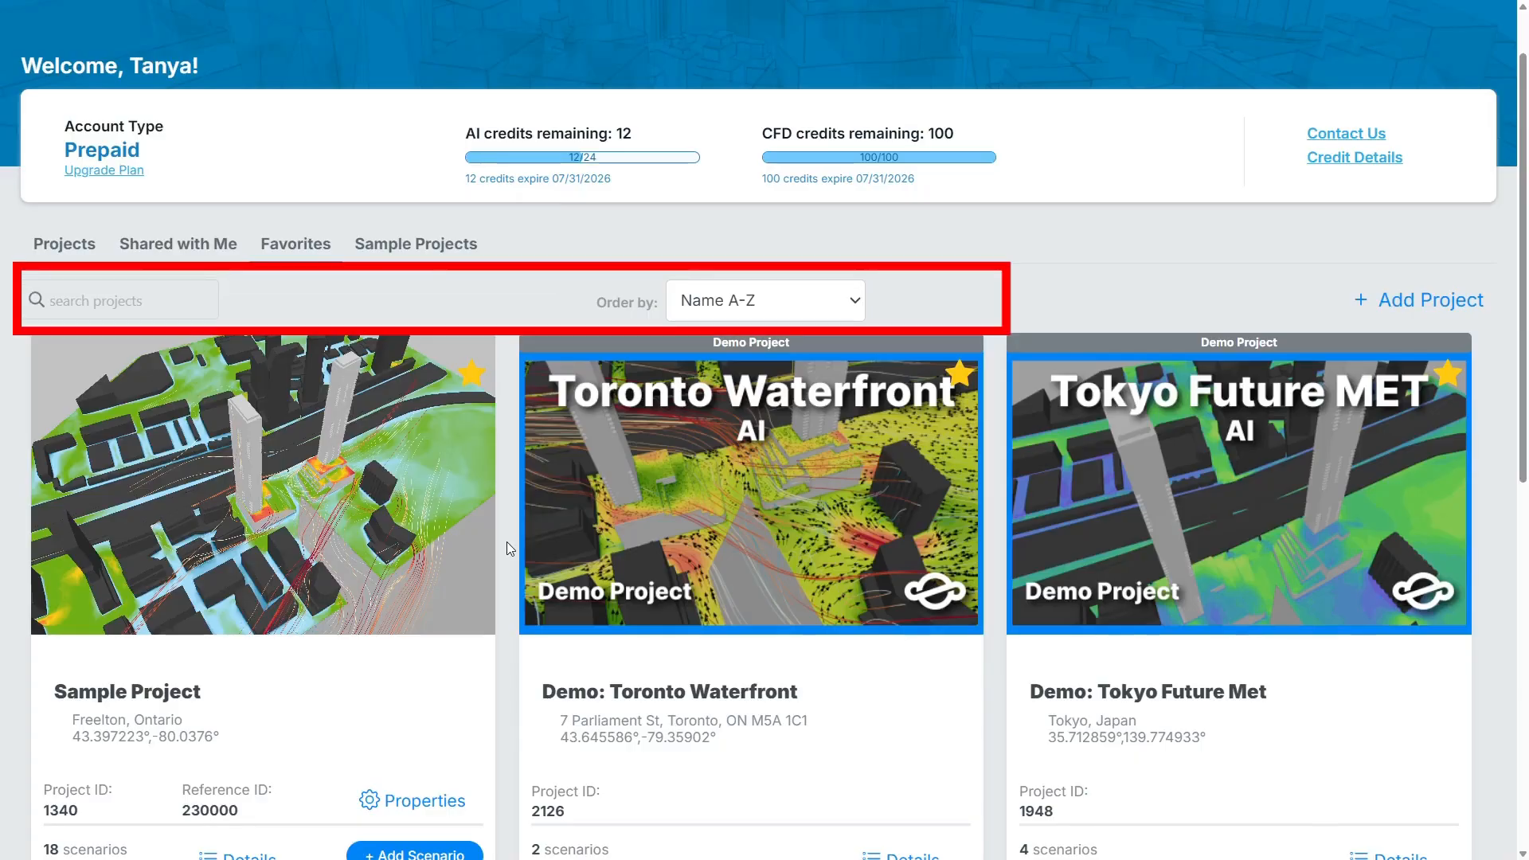
click(161, 298)
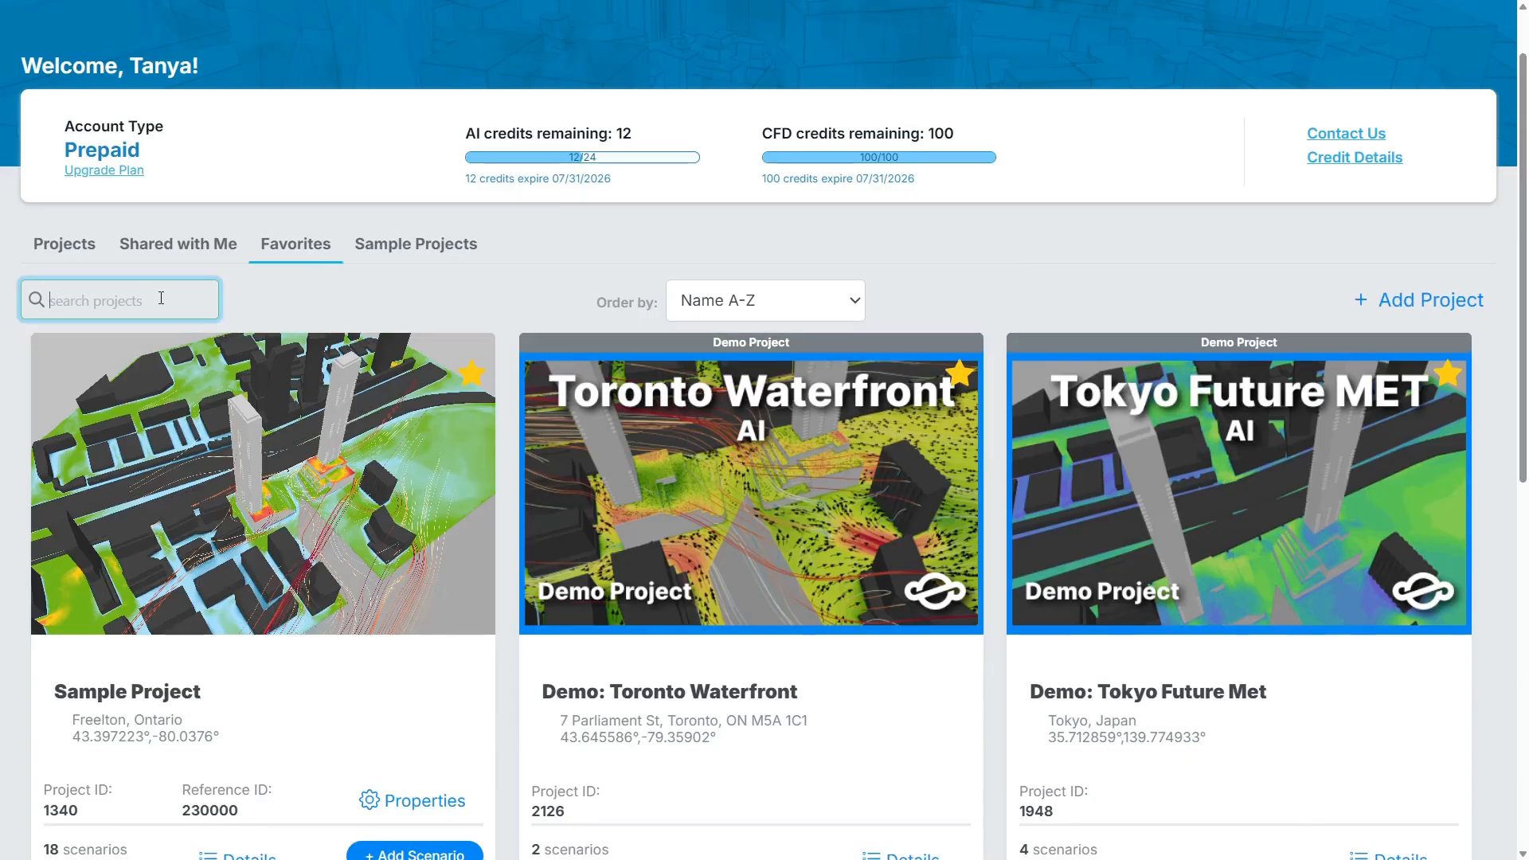
click(816, 309)
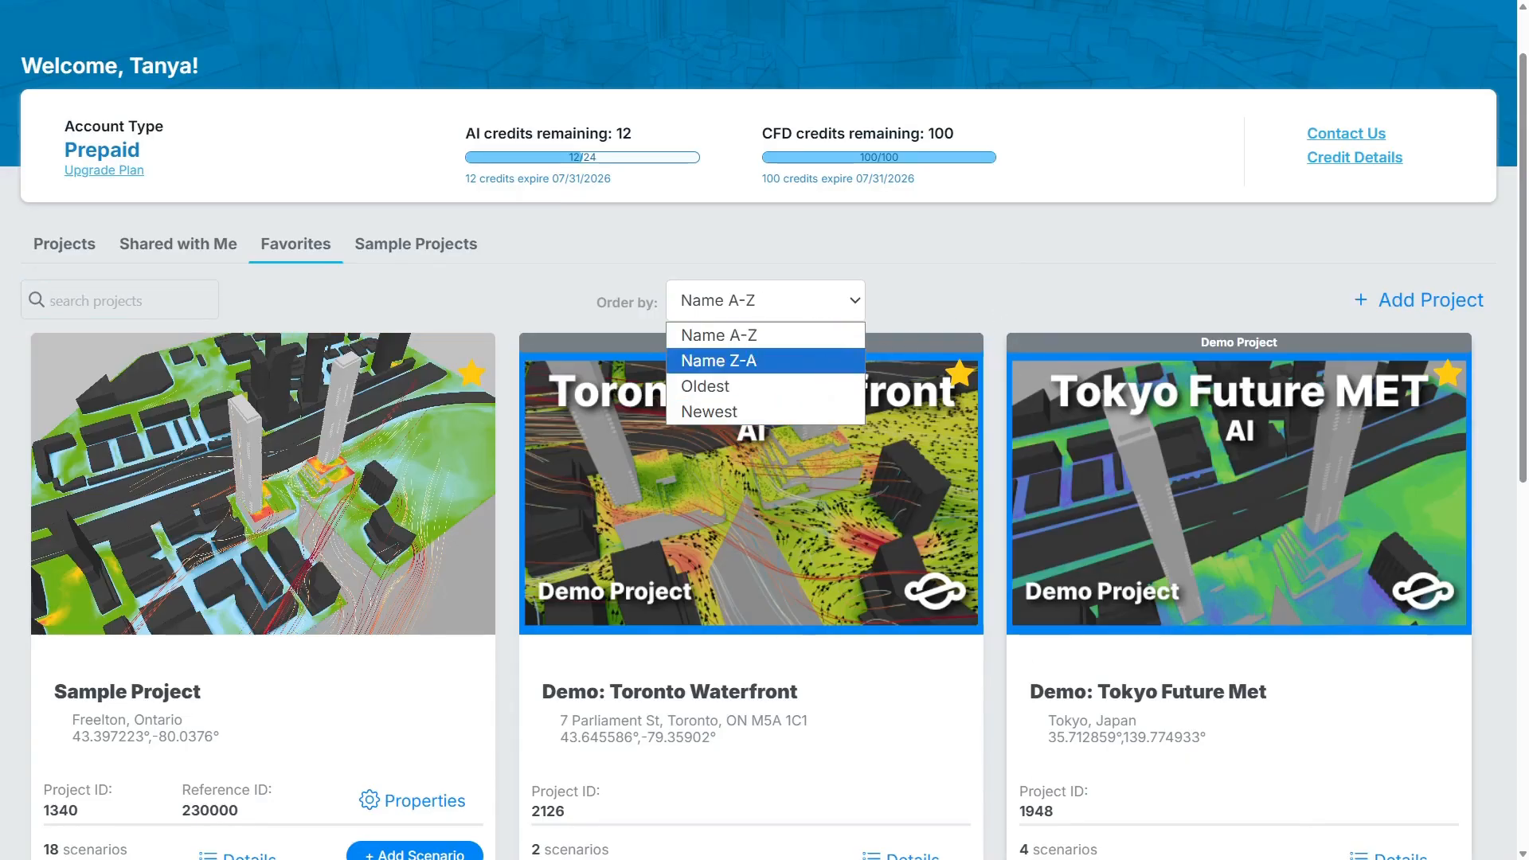
key(Escape)
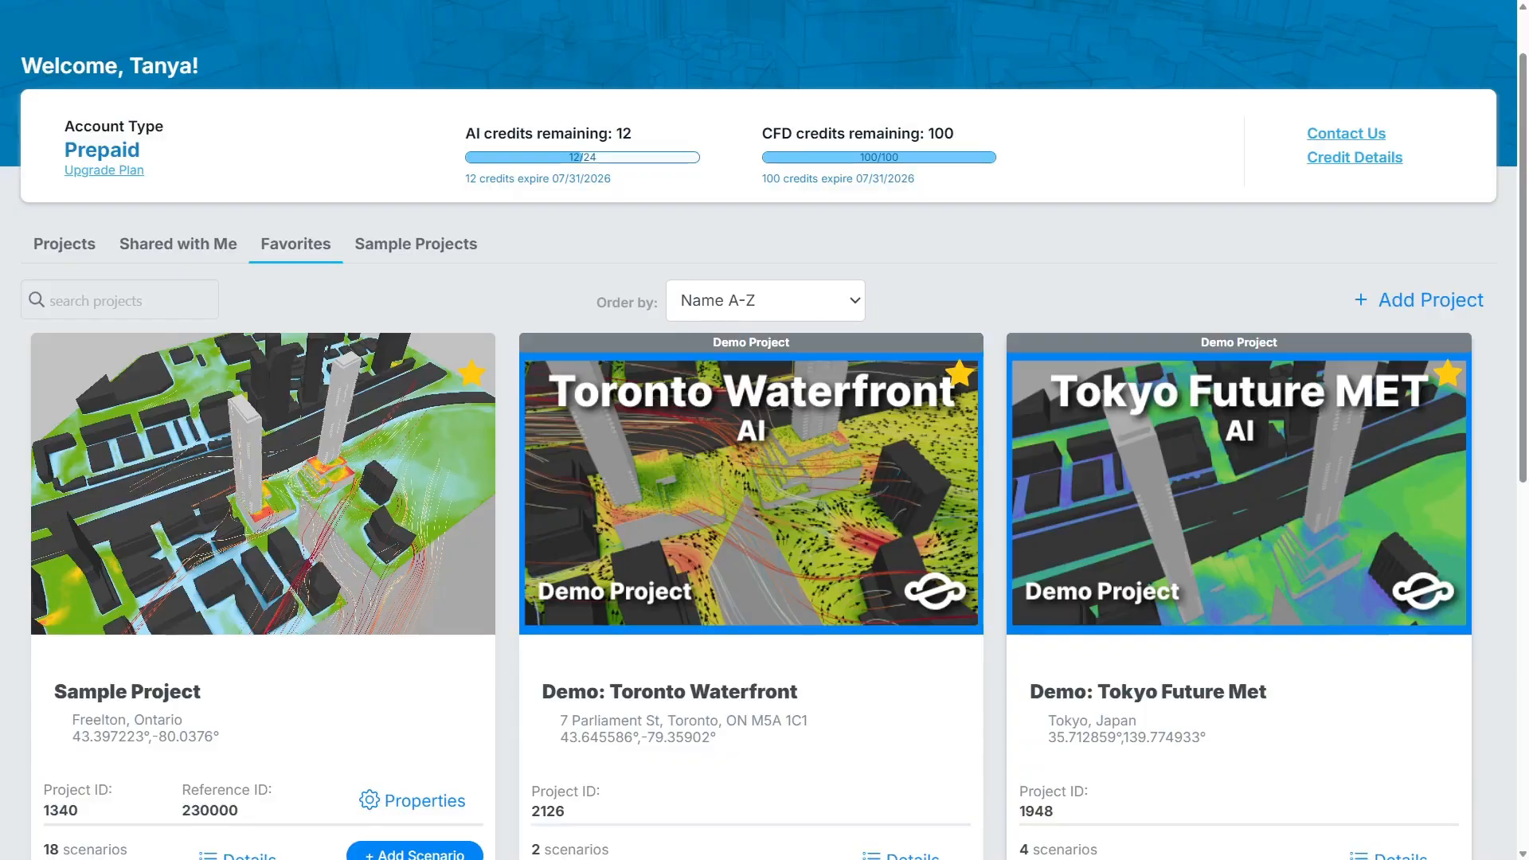
View the Sample Project's scenarios sorted by scenario name, and return its card to the overview.
scroll(255, 635, down, 3)
click(255, 635)
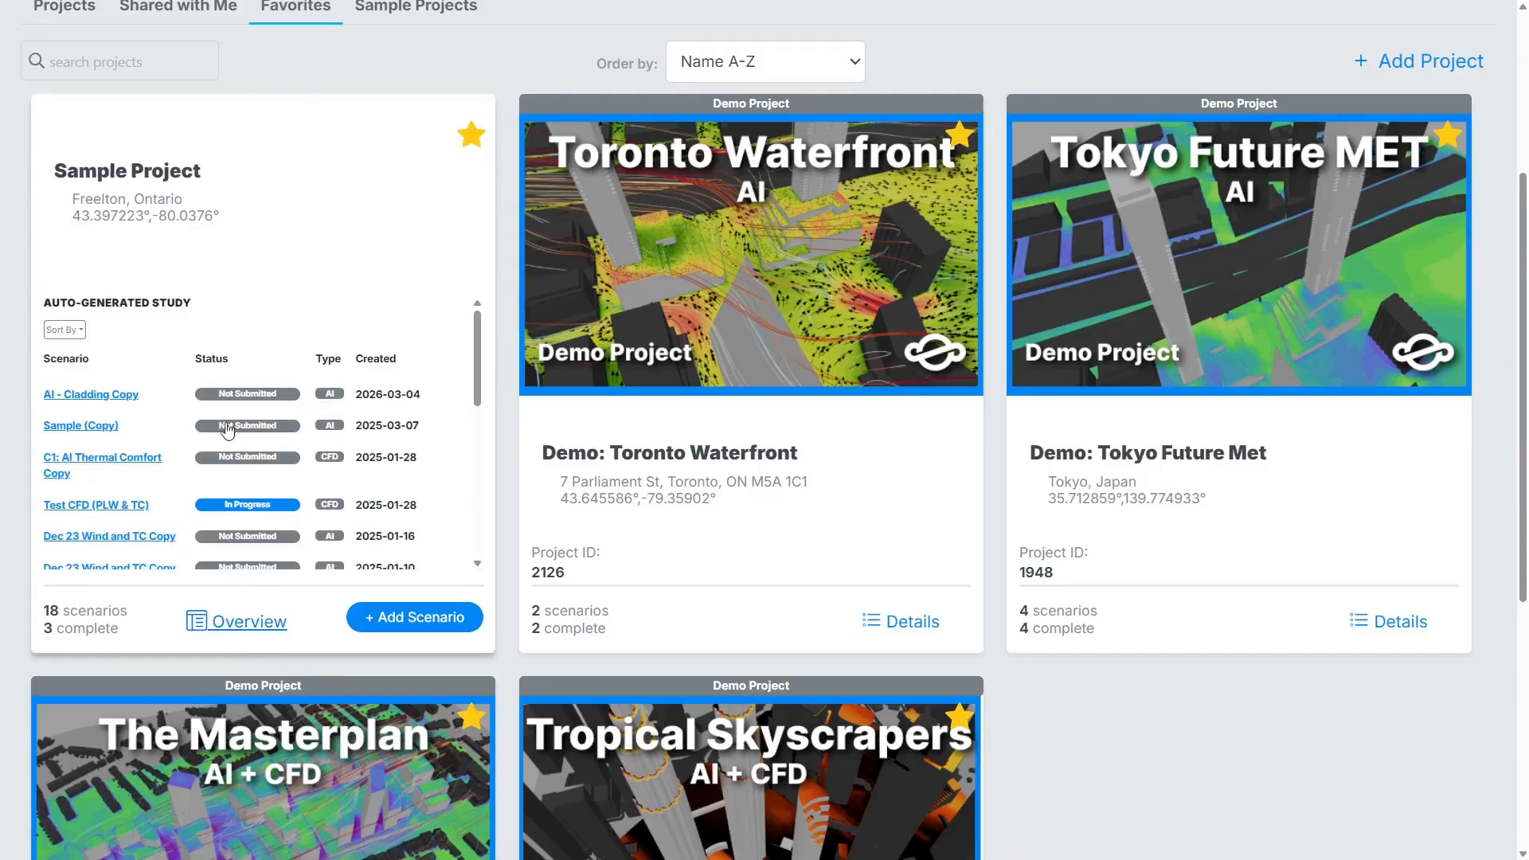
click(65, 329)
click(84, 397)
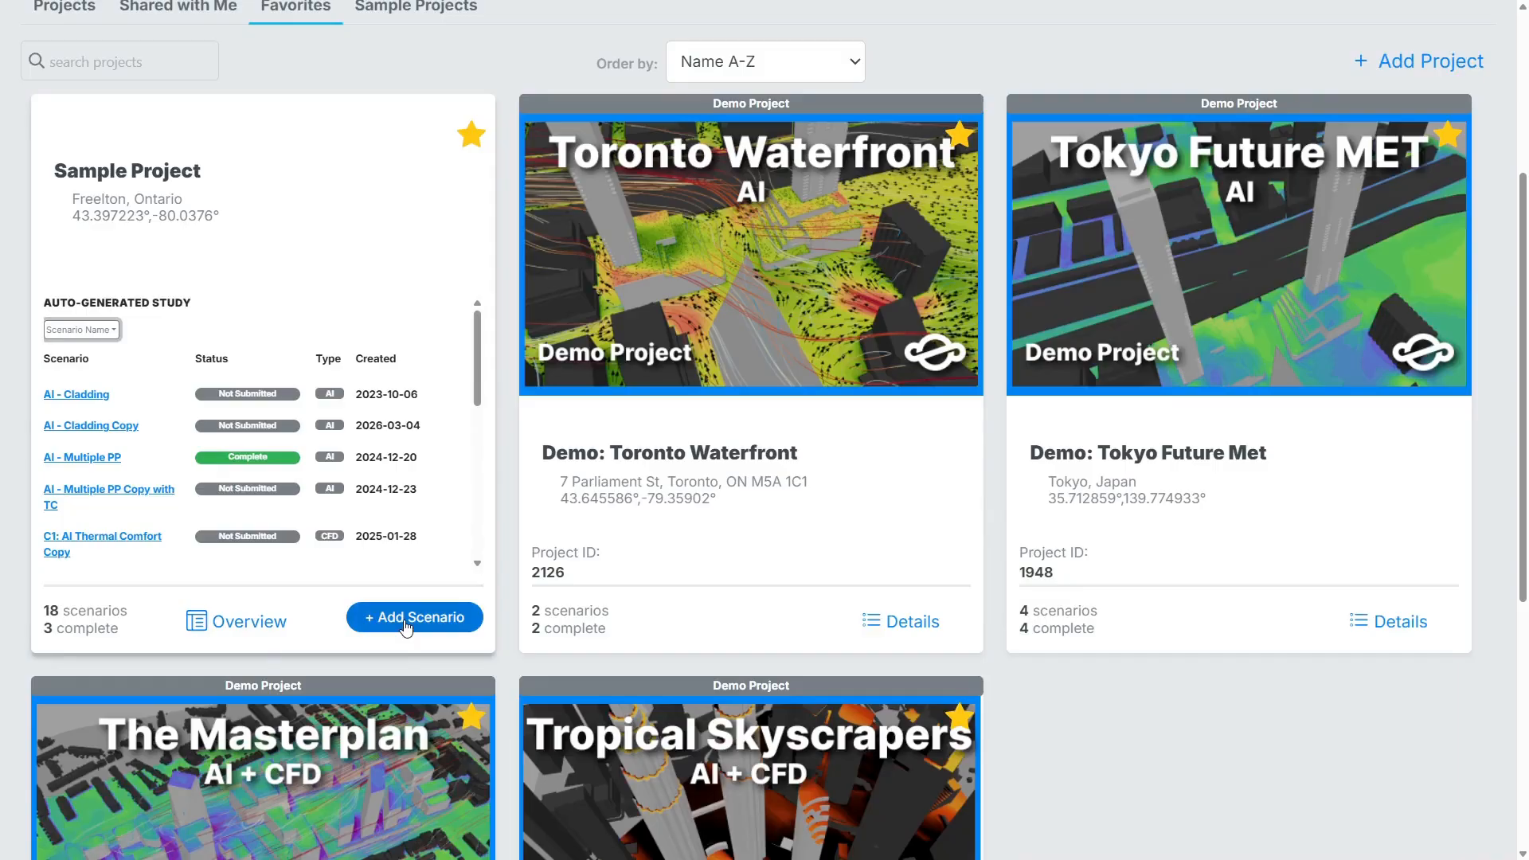
click(243, 623)
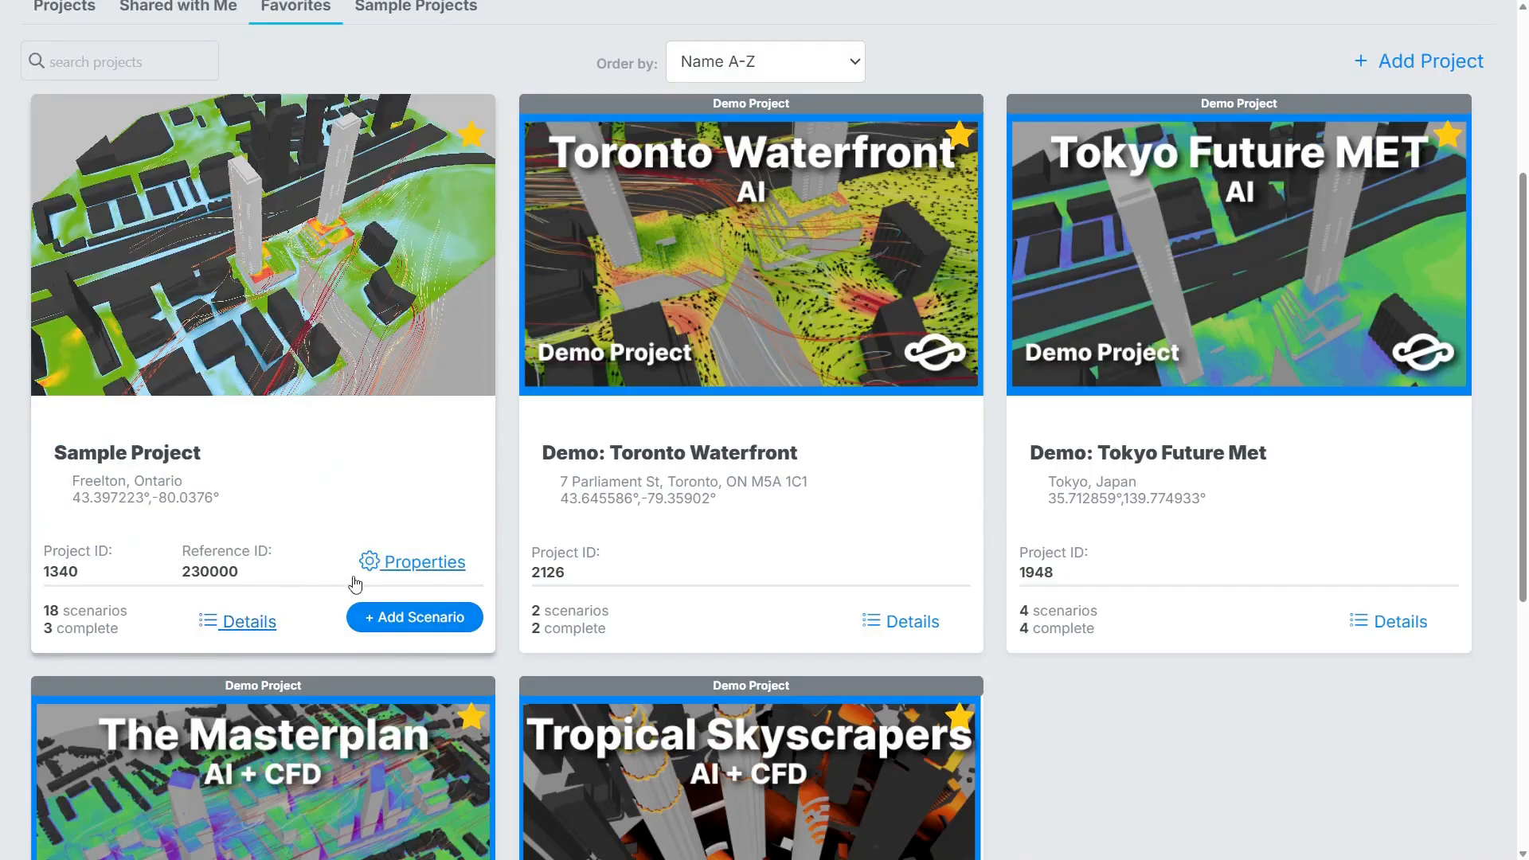
Open the Sample Project's properties and sort its scenarios by status and finally by created date.
click(423, 564)
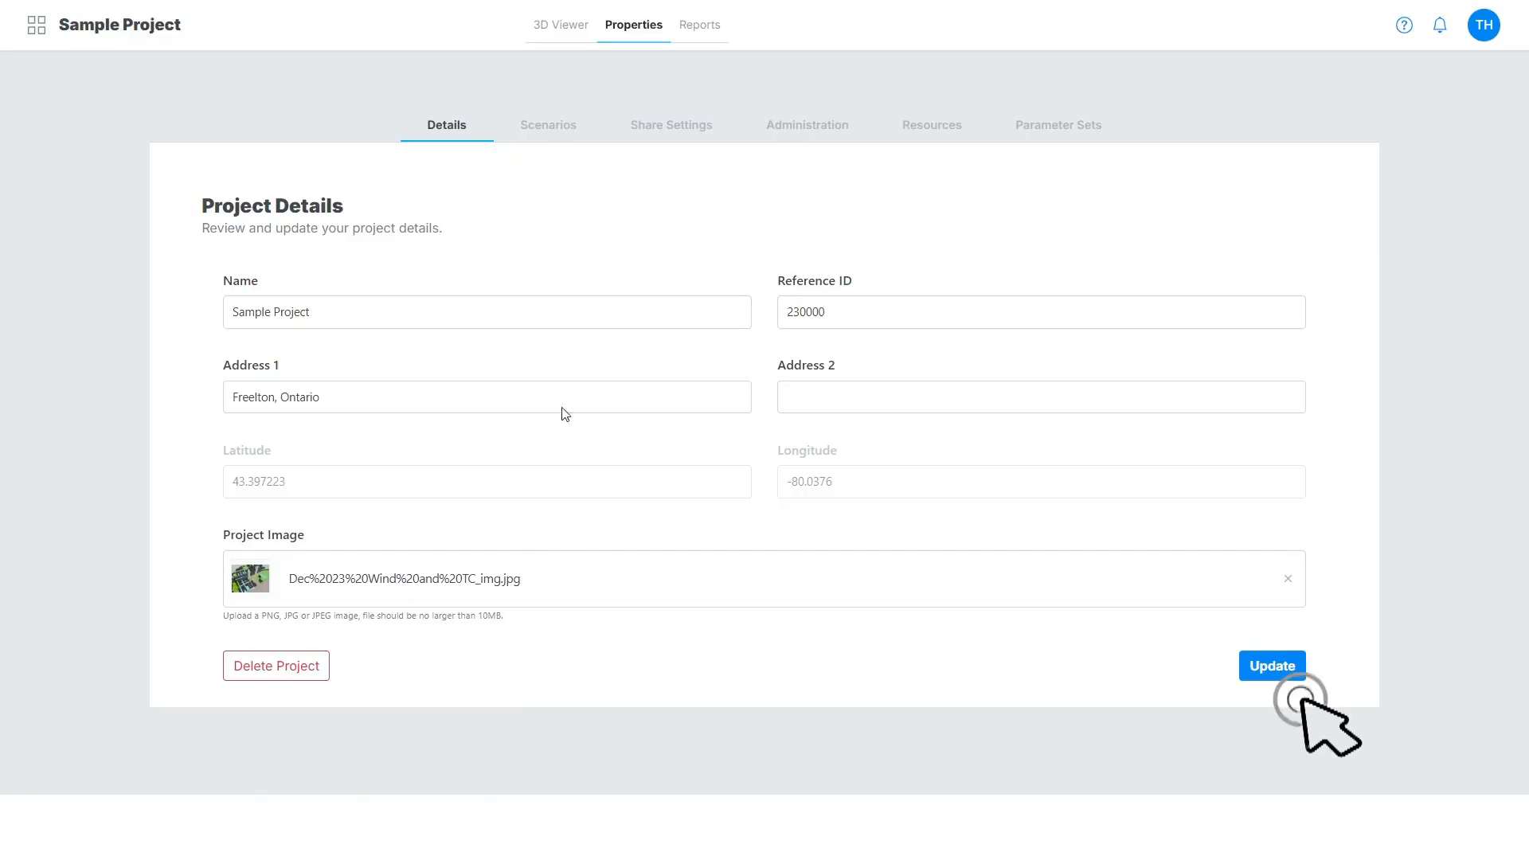
click(534, 129)
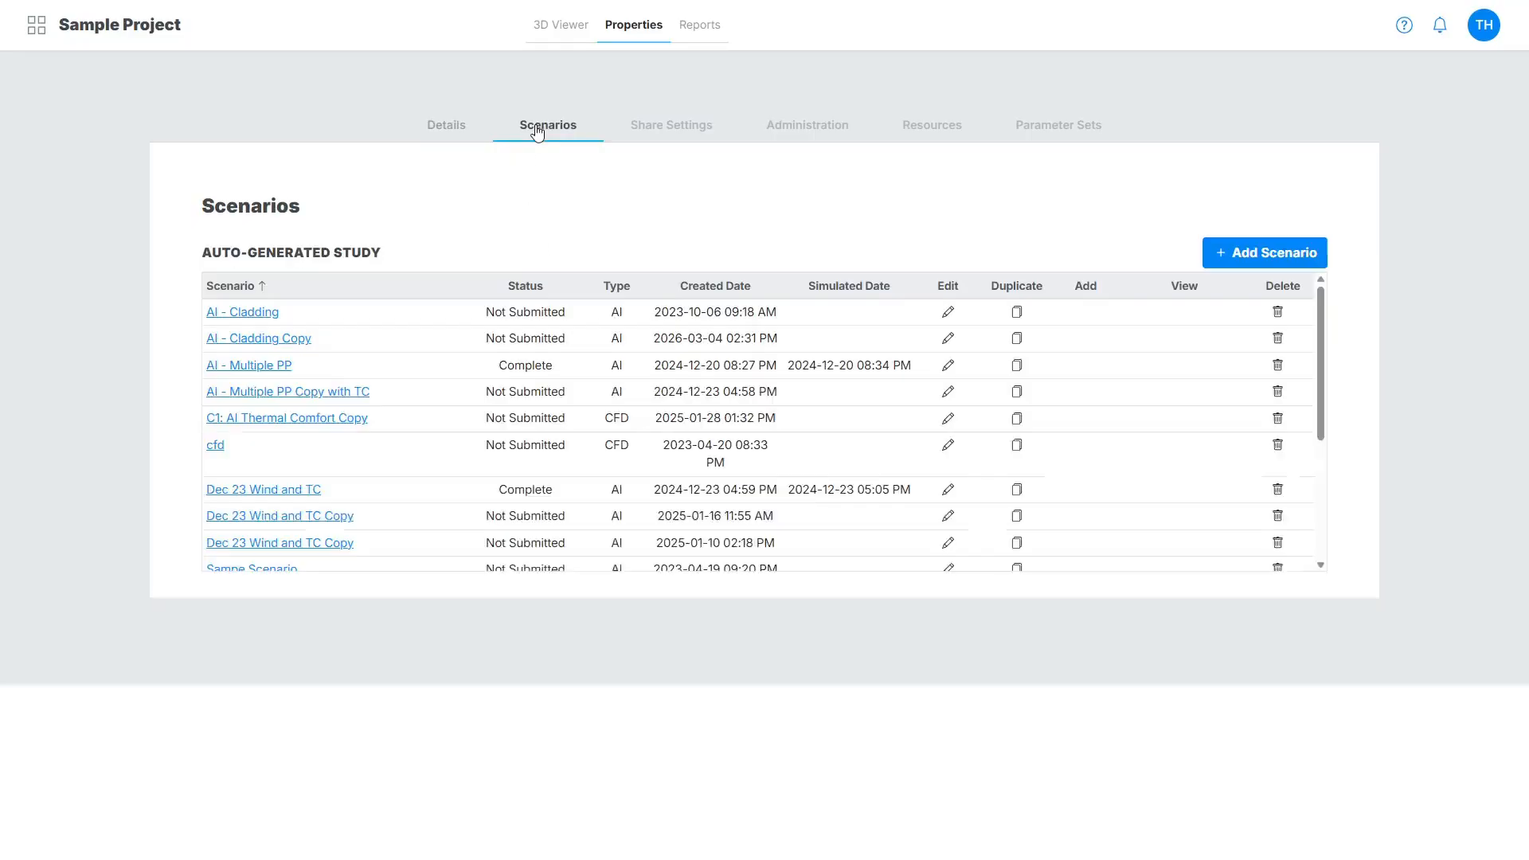
click(520, 285)
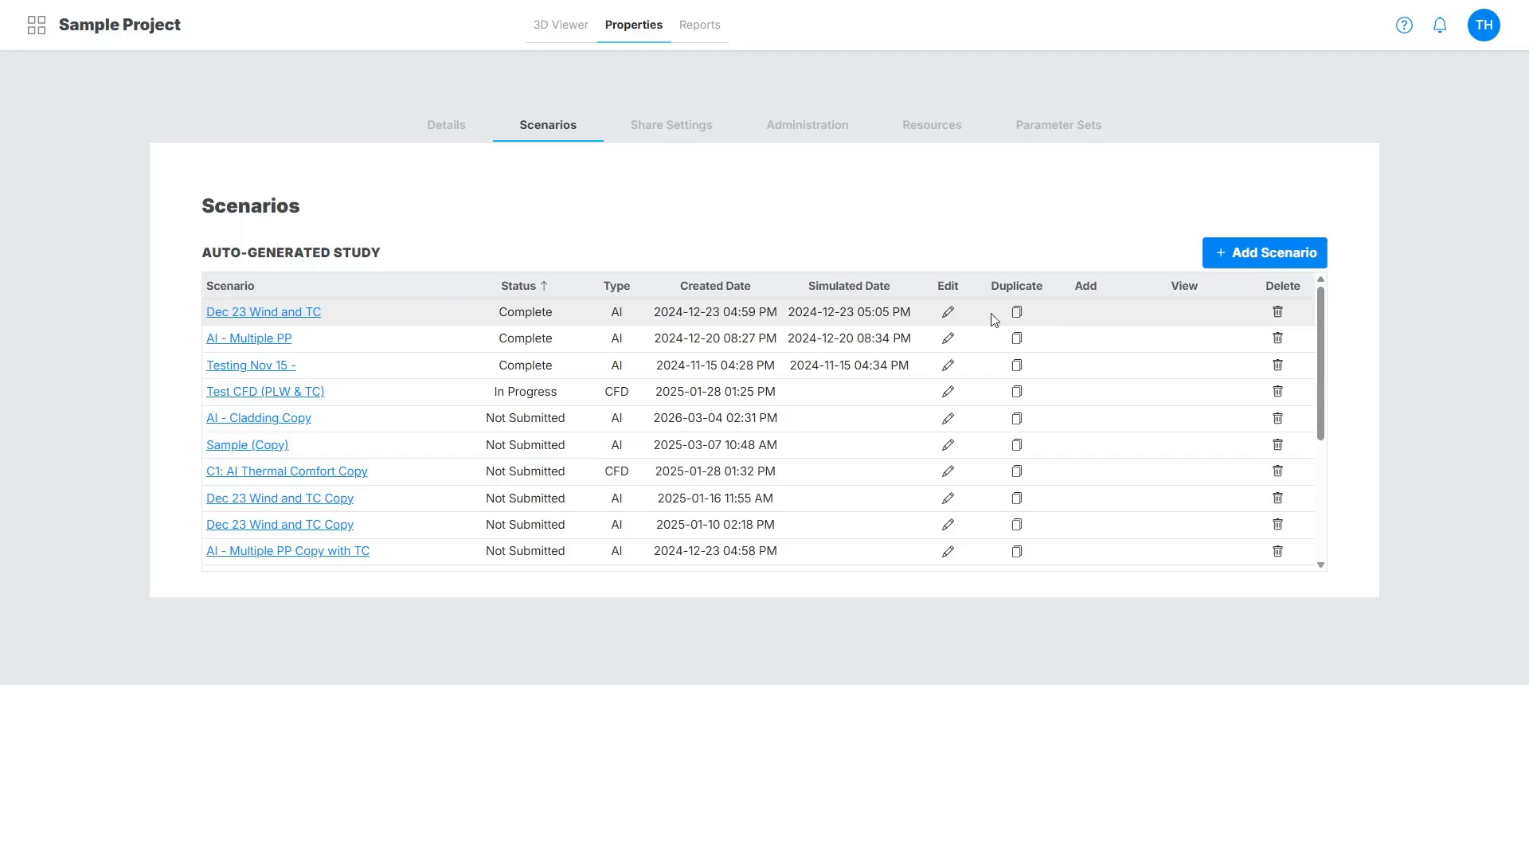
click(722, 289)
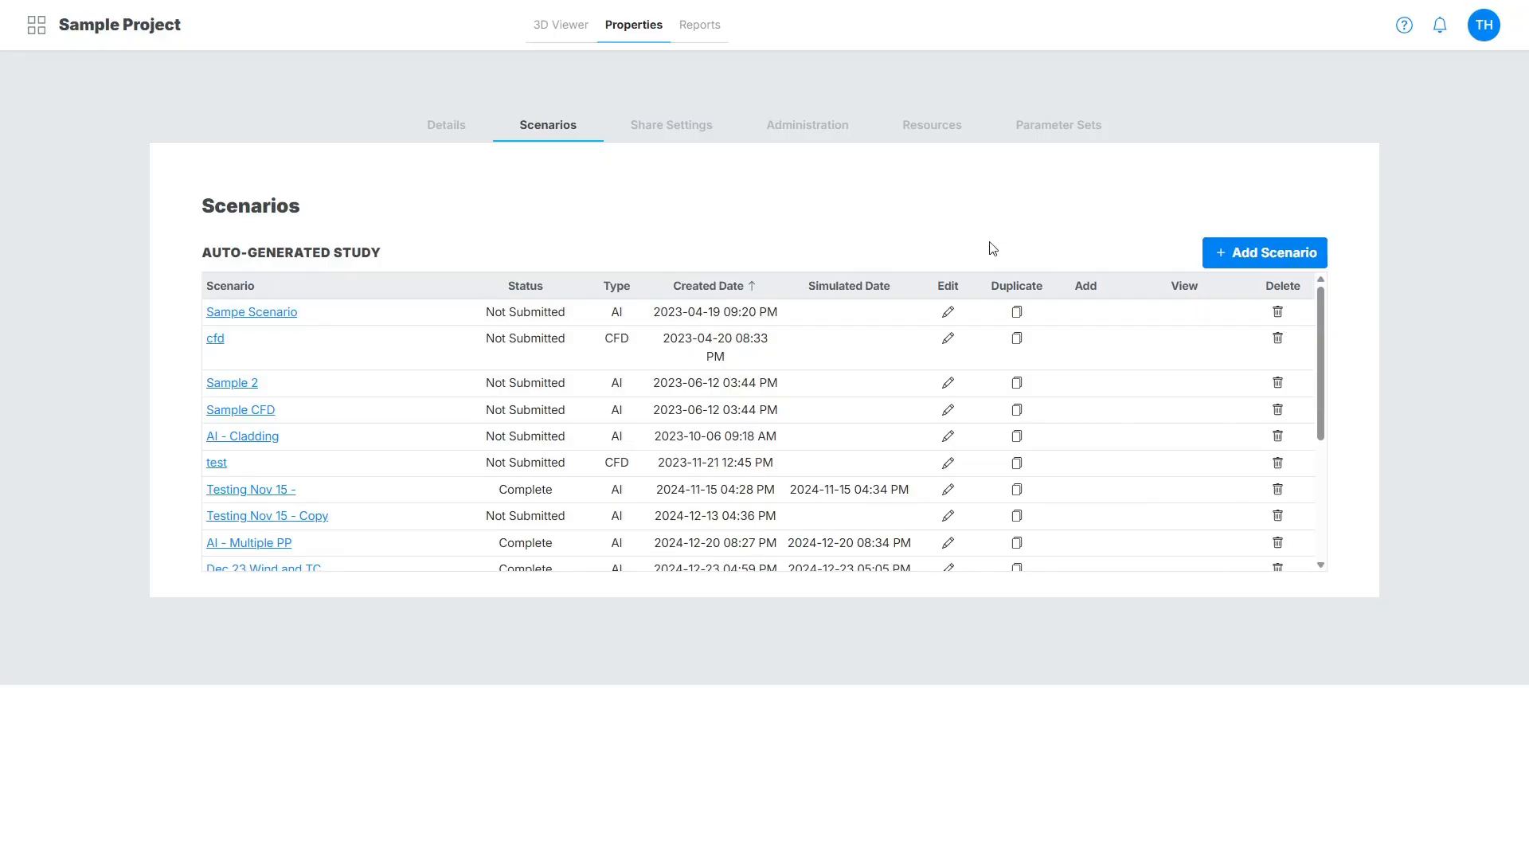
Share the project with a user by entering their e-mail address in Share Settings, and enable Can Share for them.
click(642, 137)
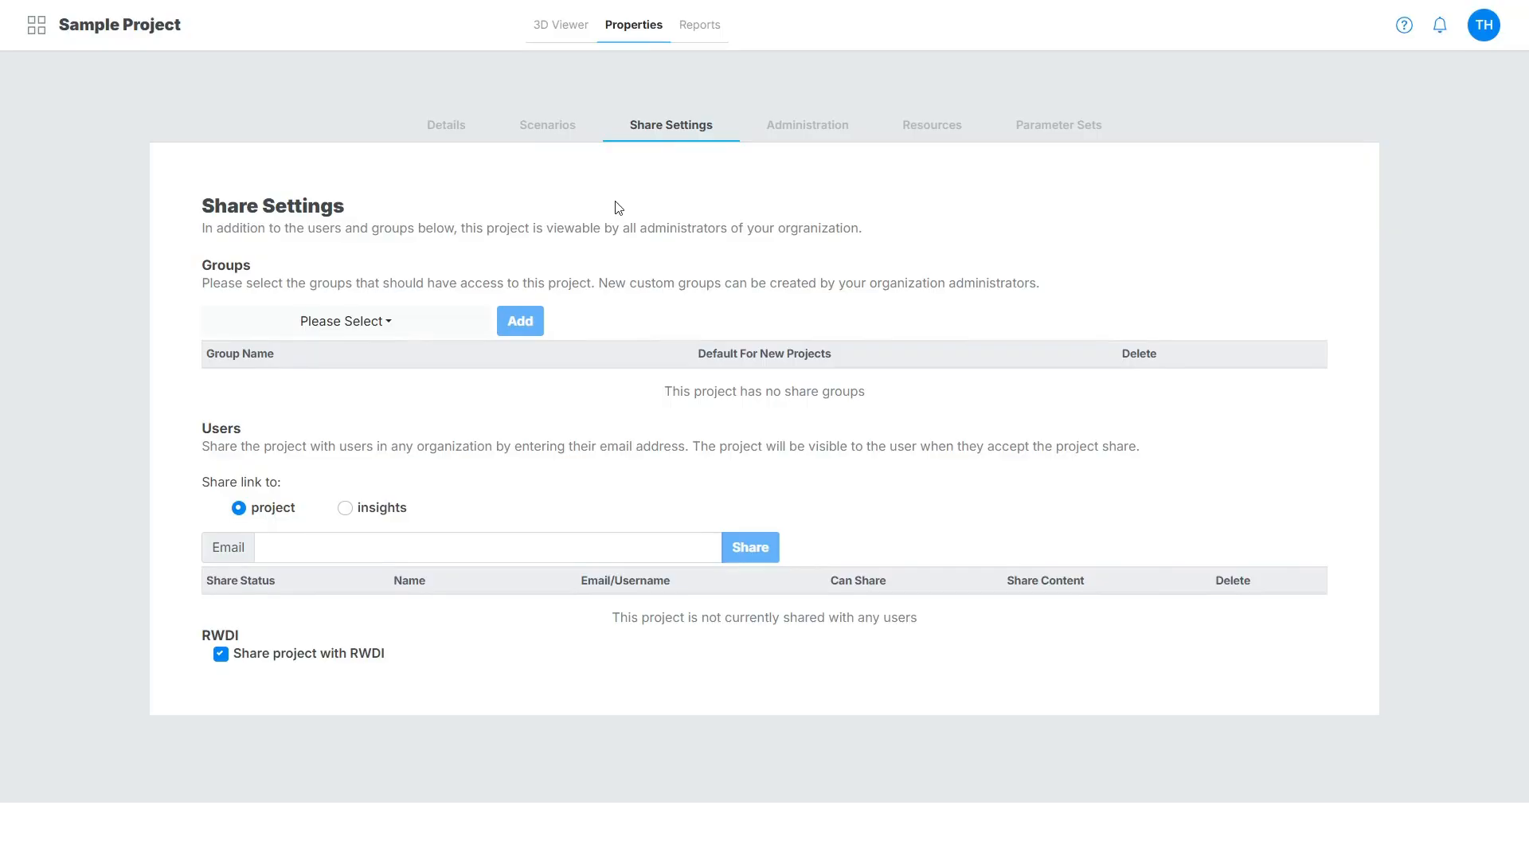
click(420, 334)
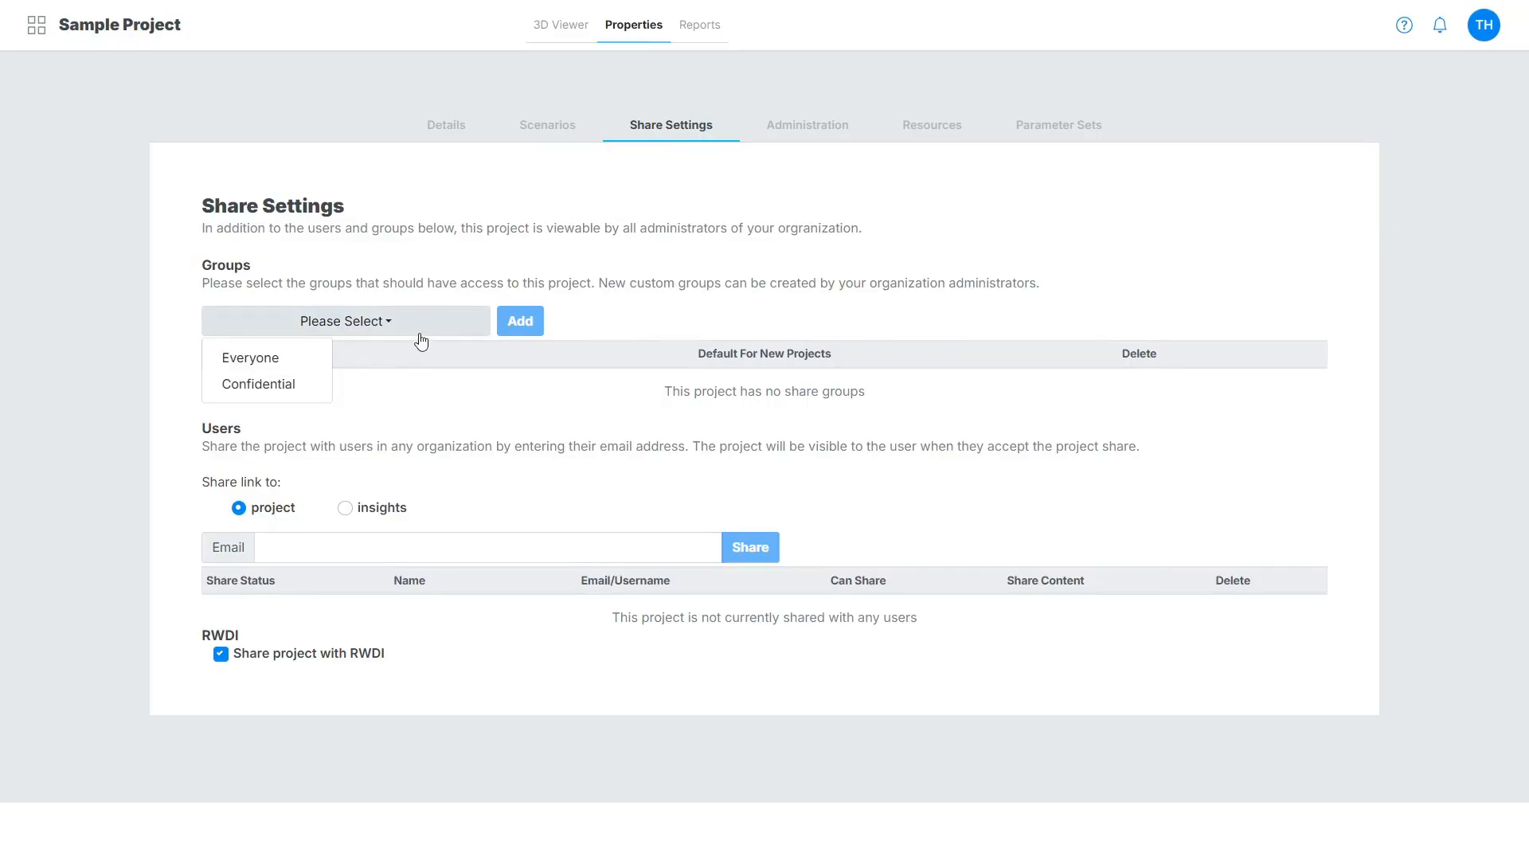
click(442, 413)
click(395, 547)
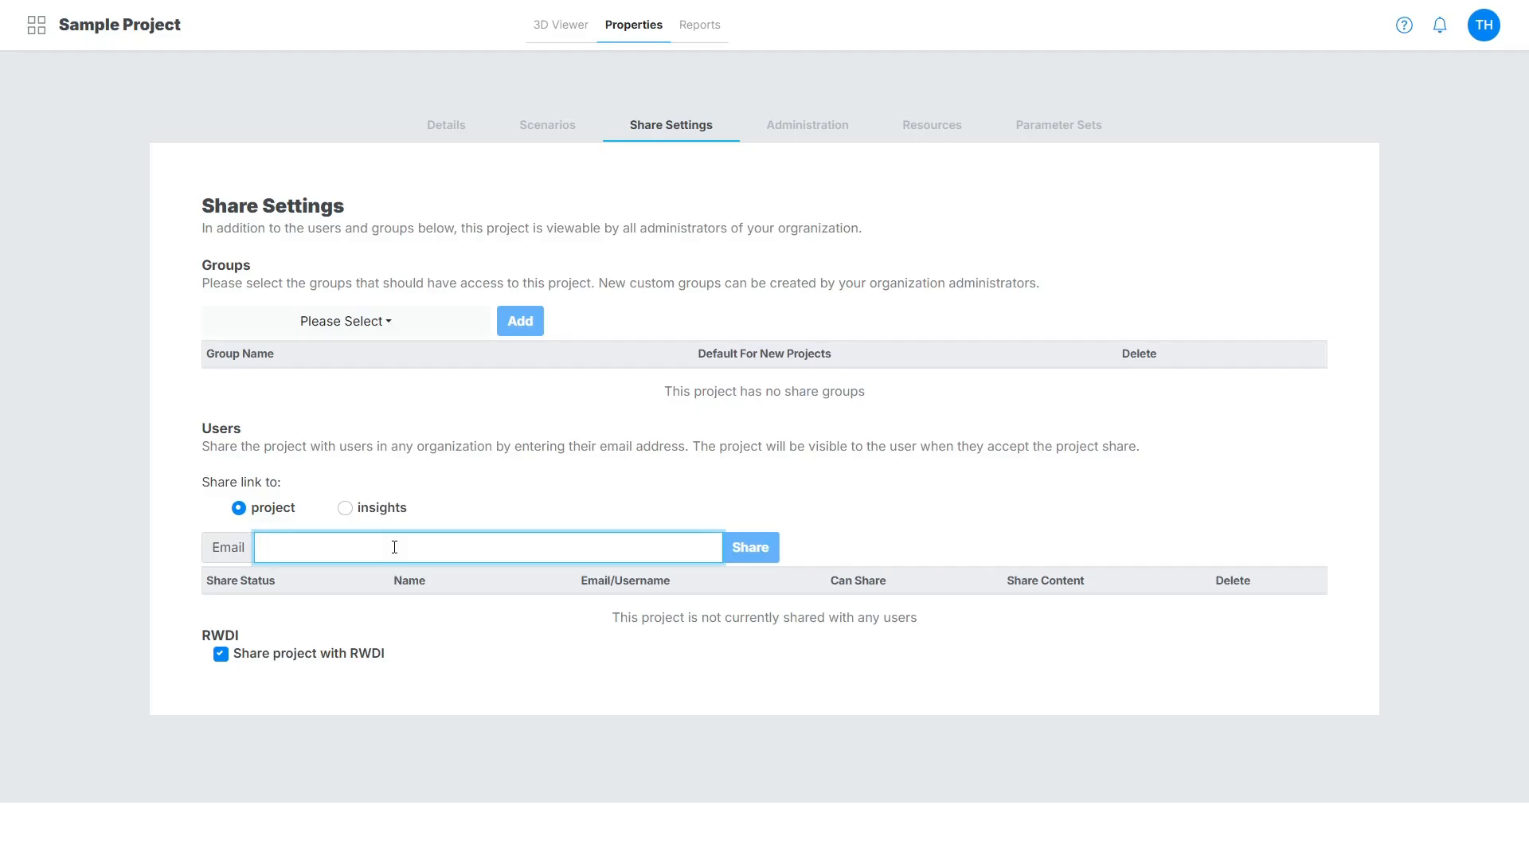
click(763, 549)
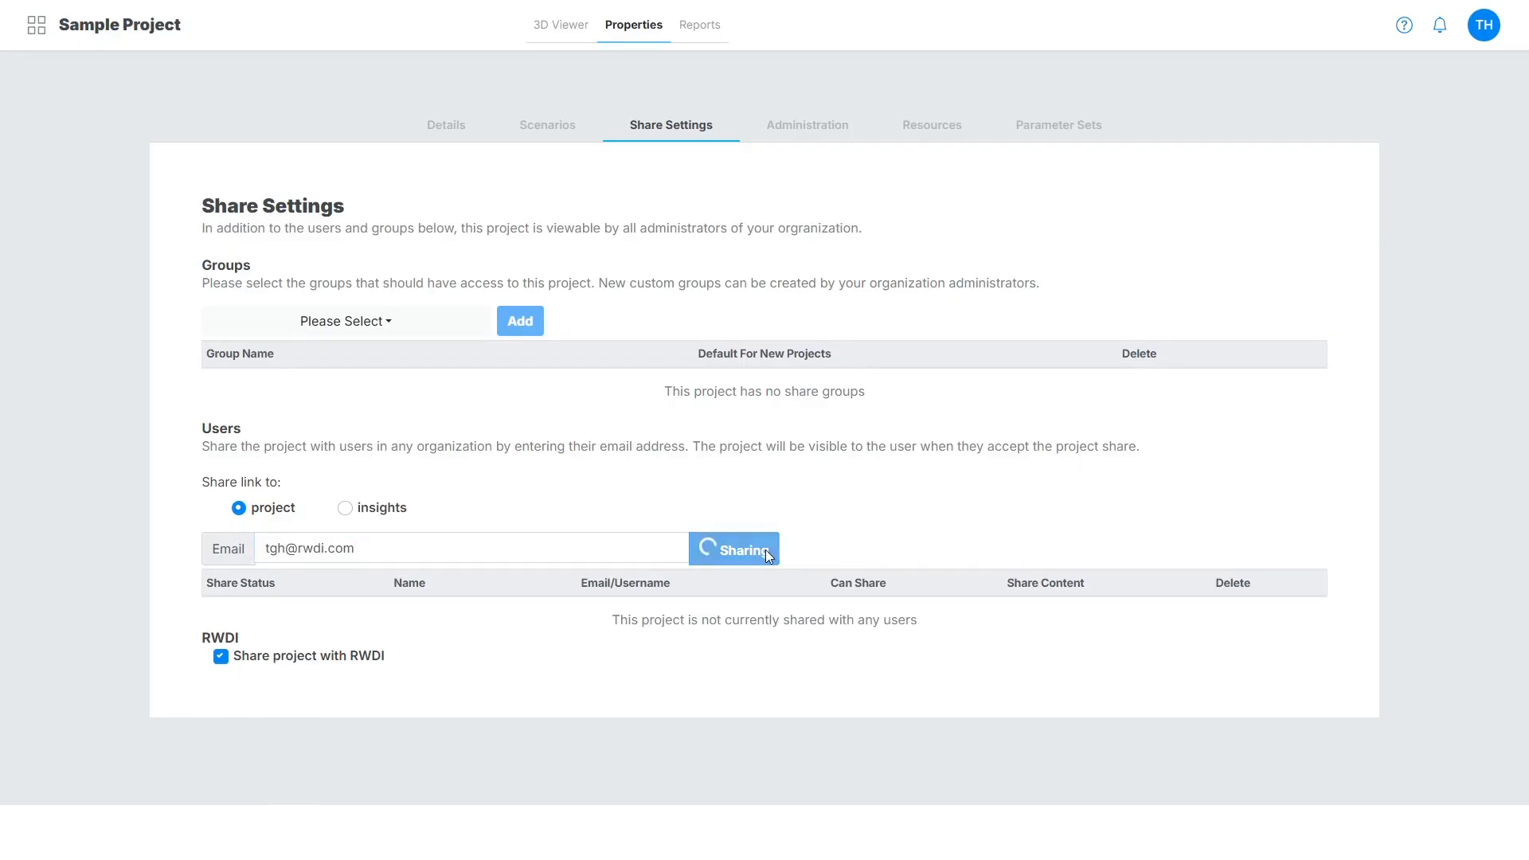
click(856, 608)
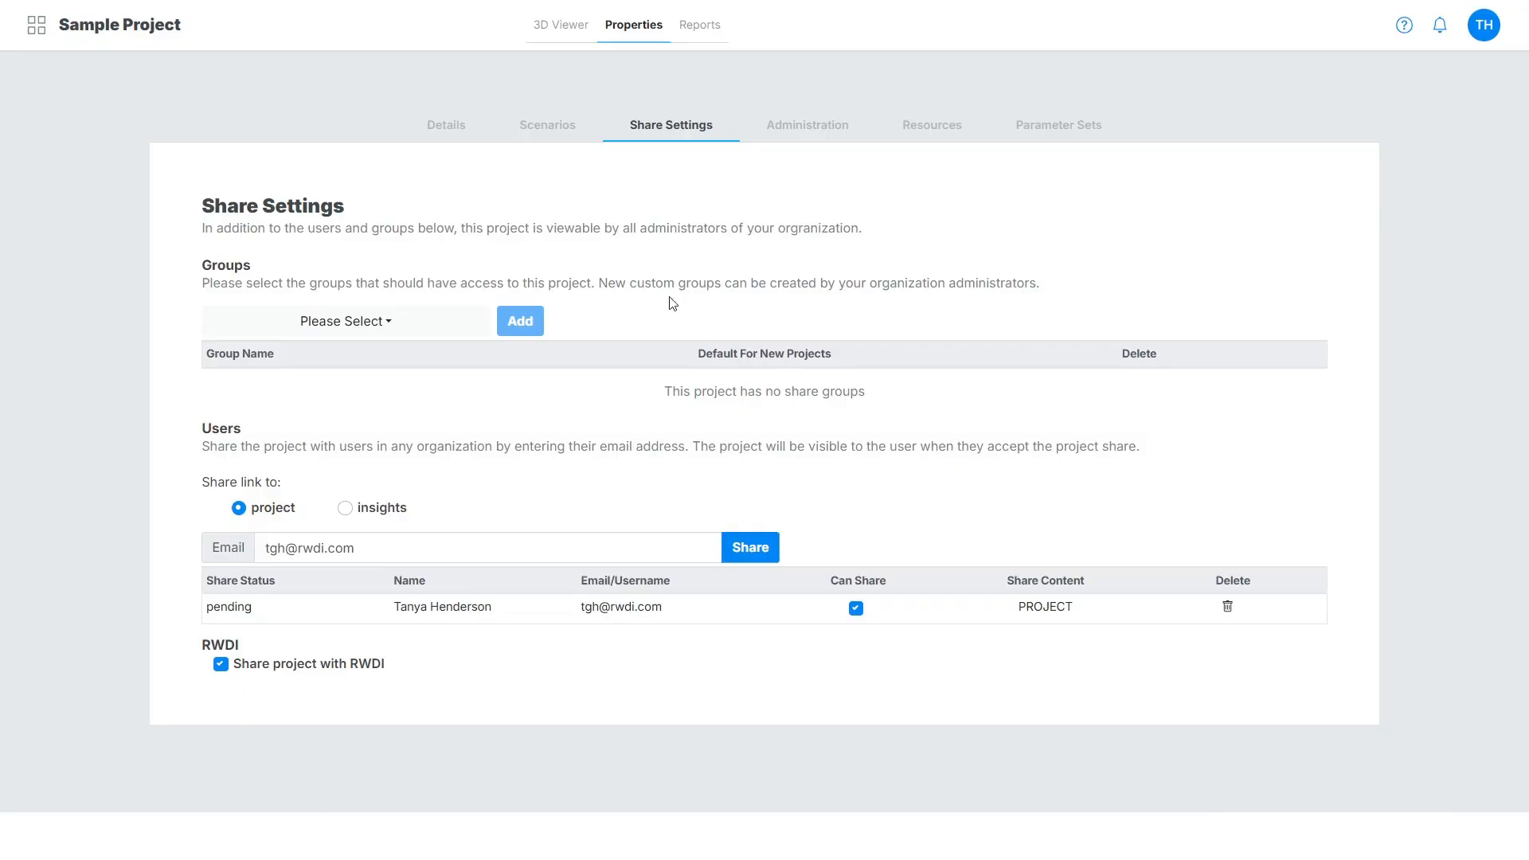
Add another user from the organization as a project admin in the project's administration settings.
click(779, 130)
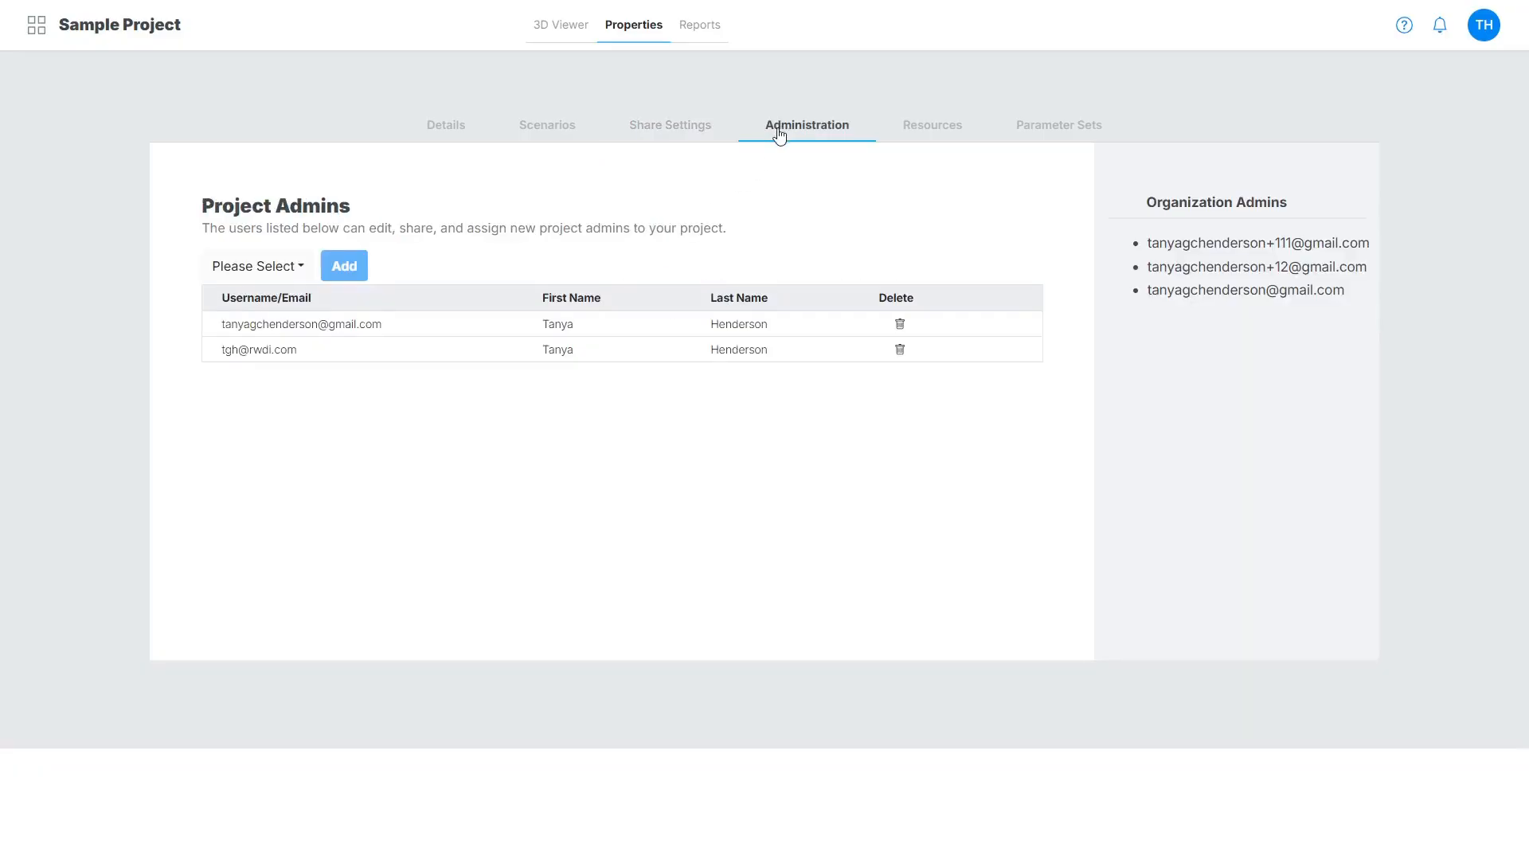
click(275, 270)
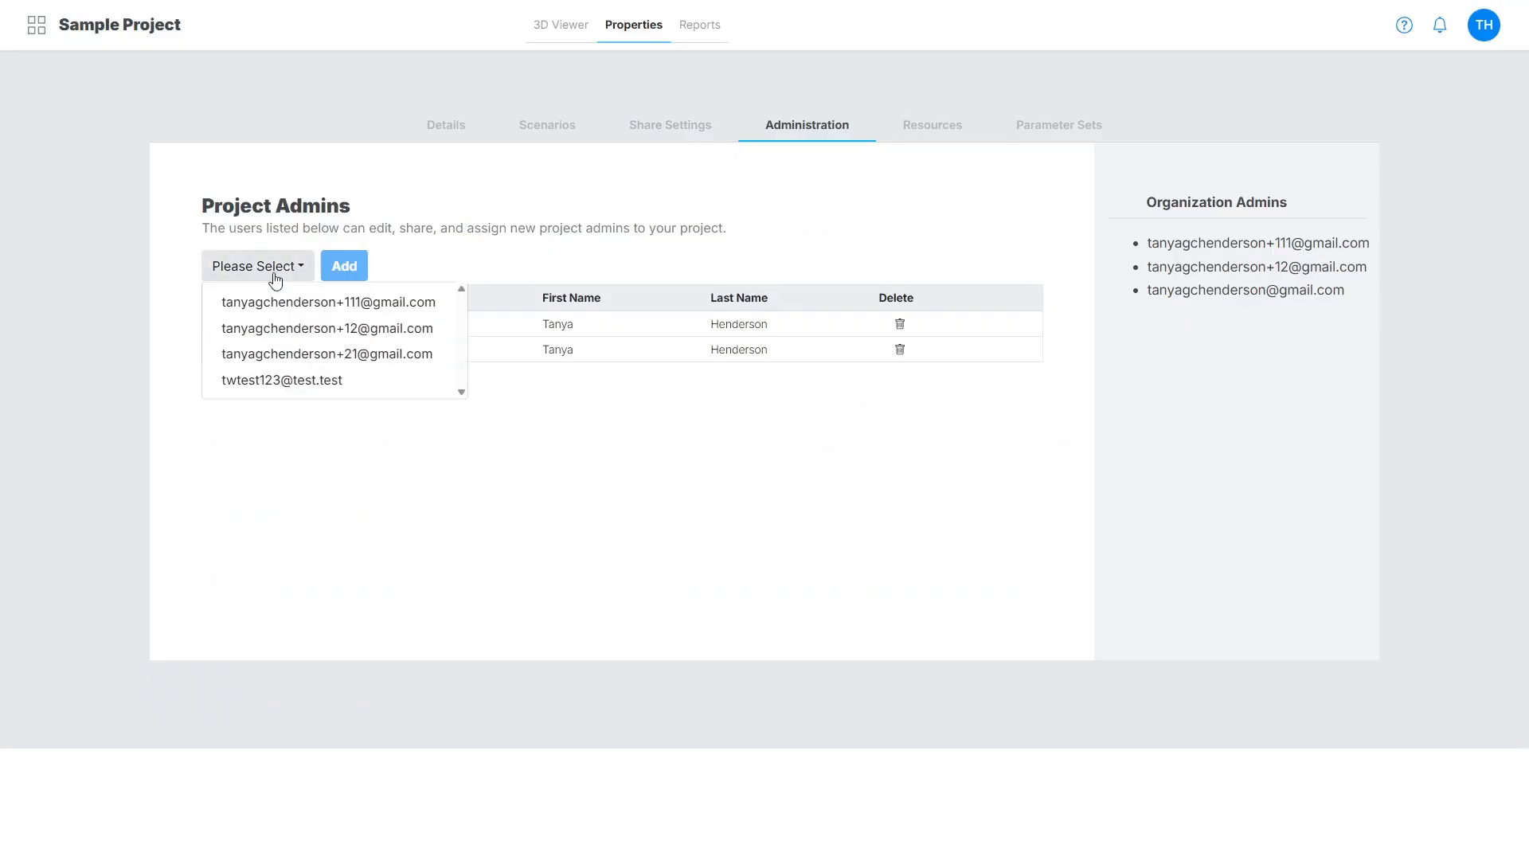
click(299, 363)
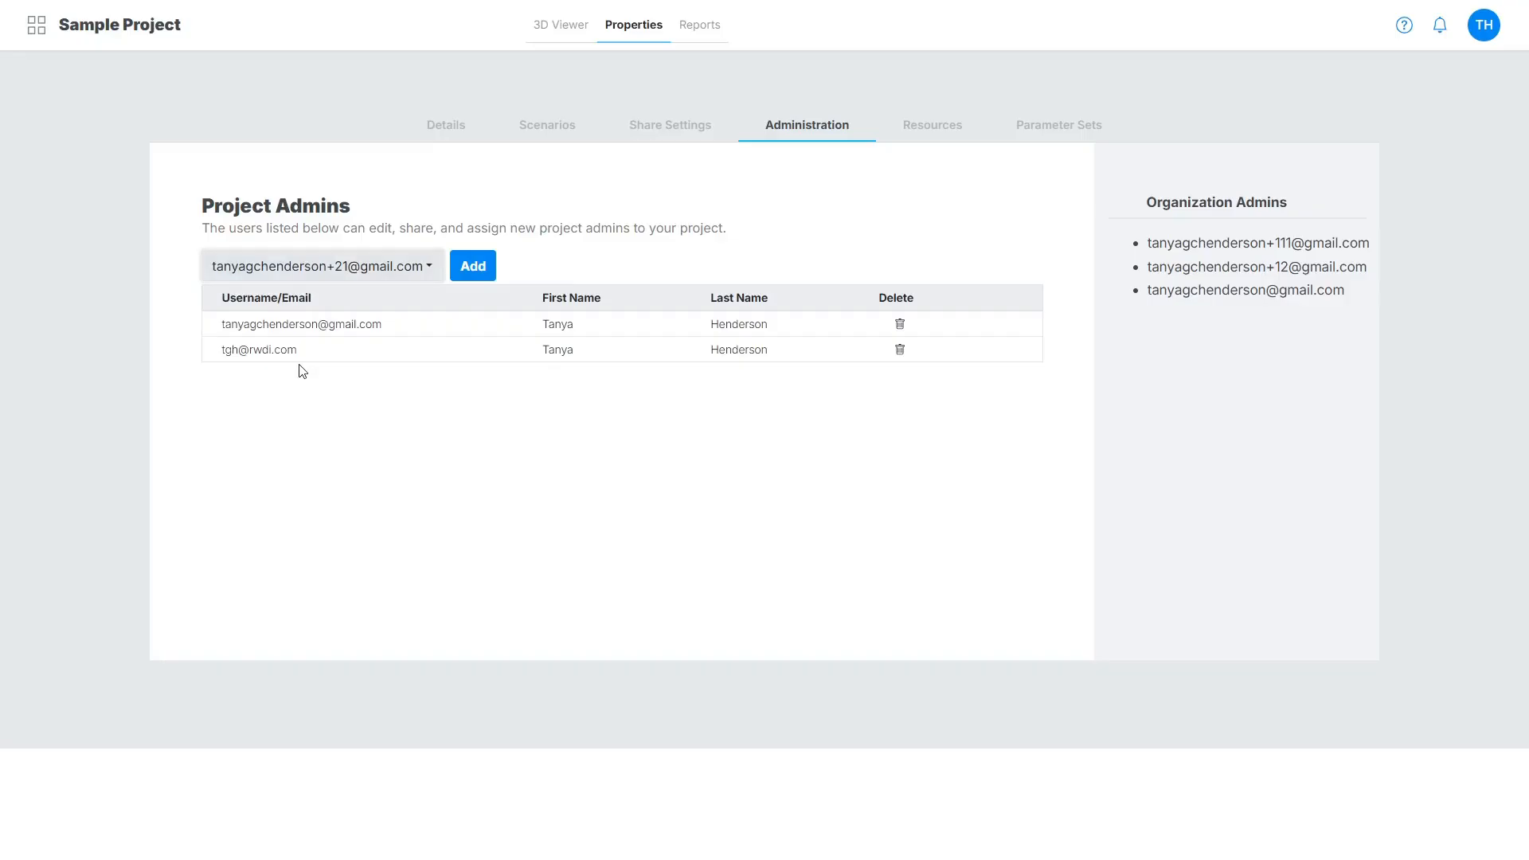
click(492, 269)
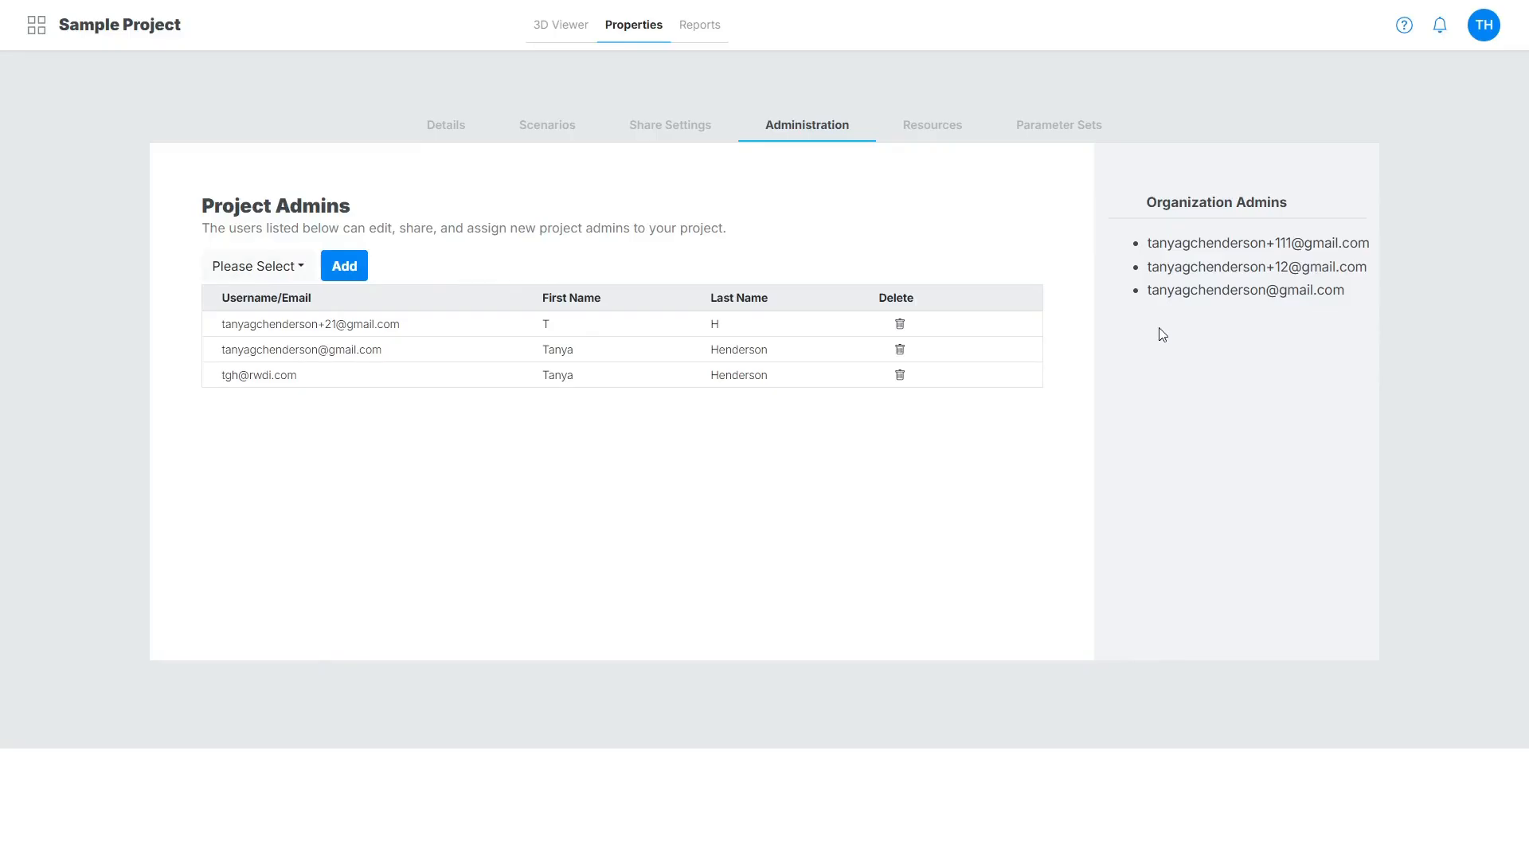
Examine the project resources, including the weather data source choices, the station map and the project files section.
click(893, 124)
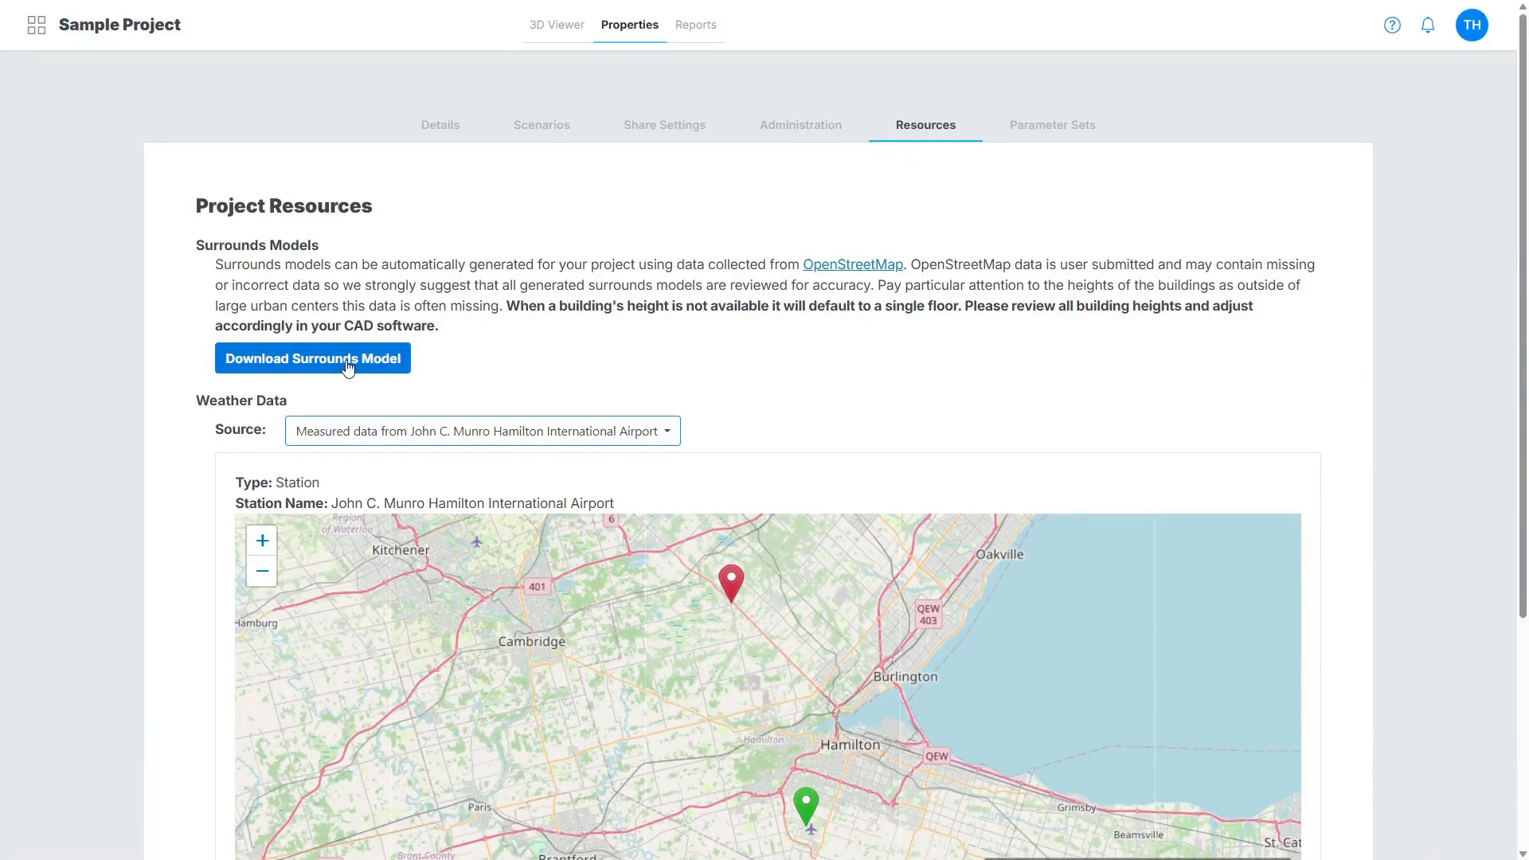
click(411, 442)
click(446, 463)
scroll(755, 555, down, 2)
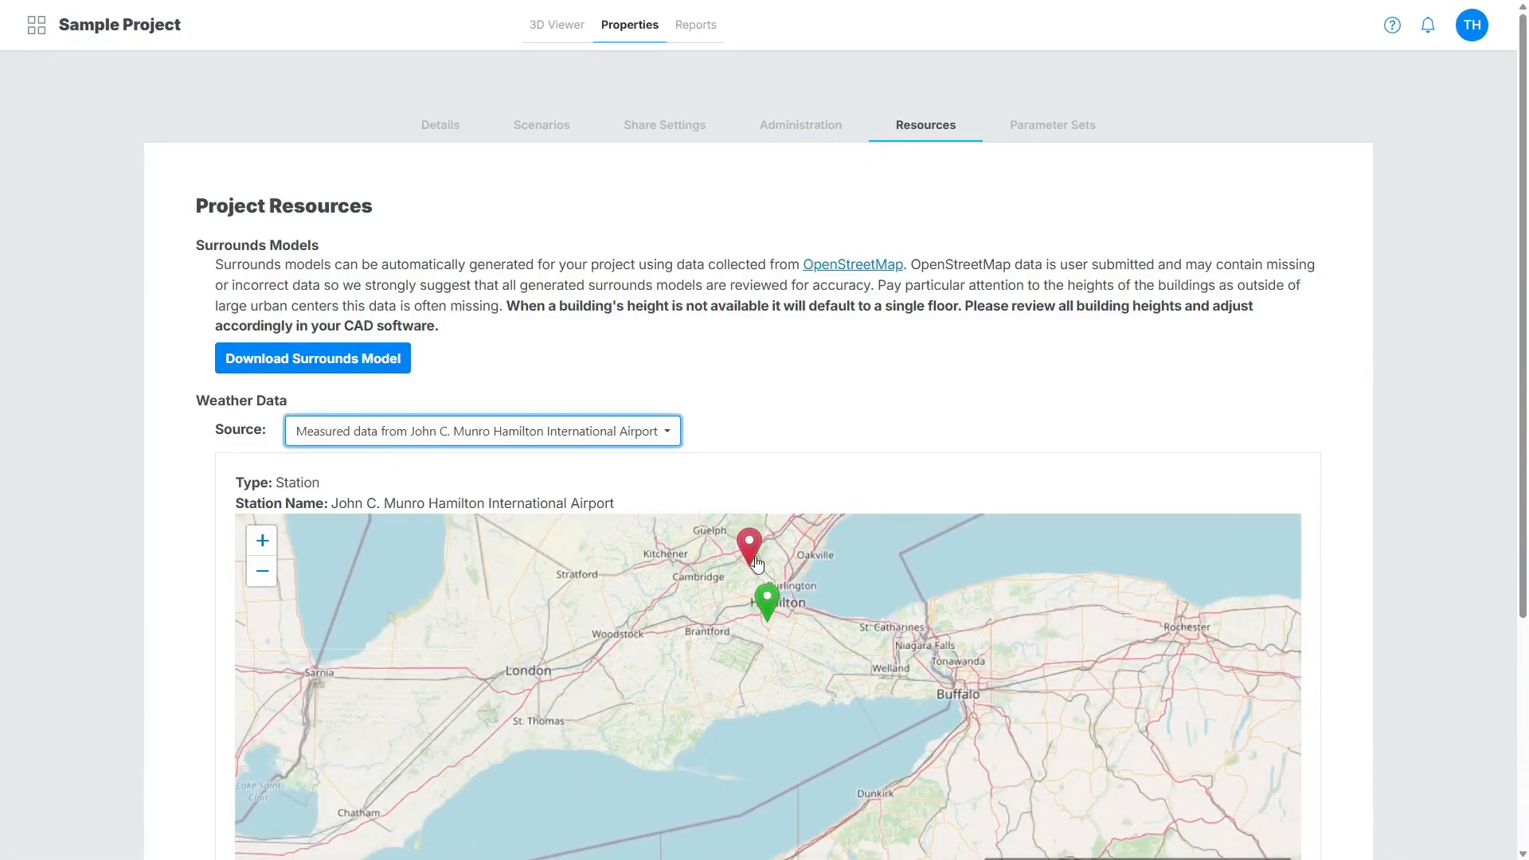
drag(858, 456, 872, 353)
scroll(860, 372, down, 3)
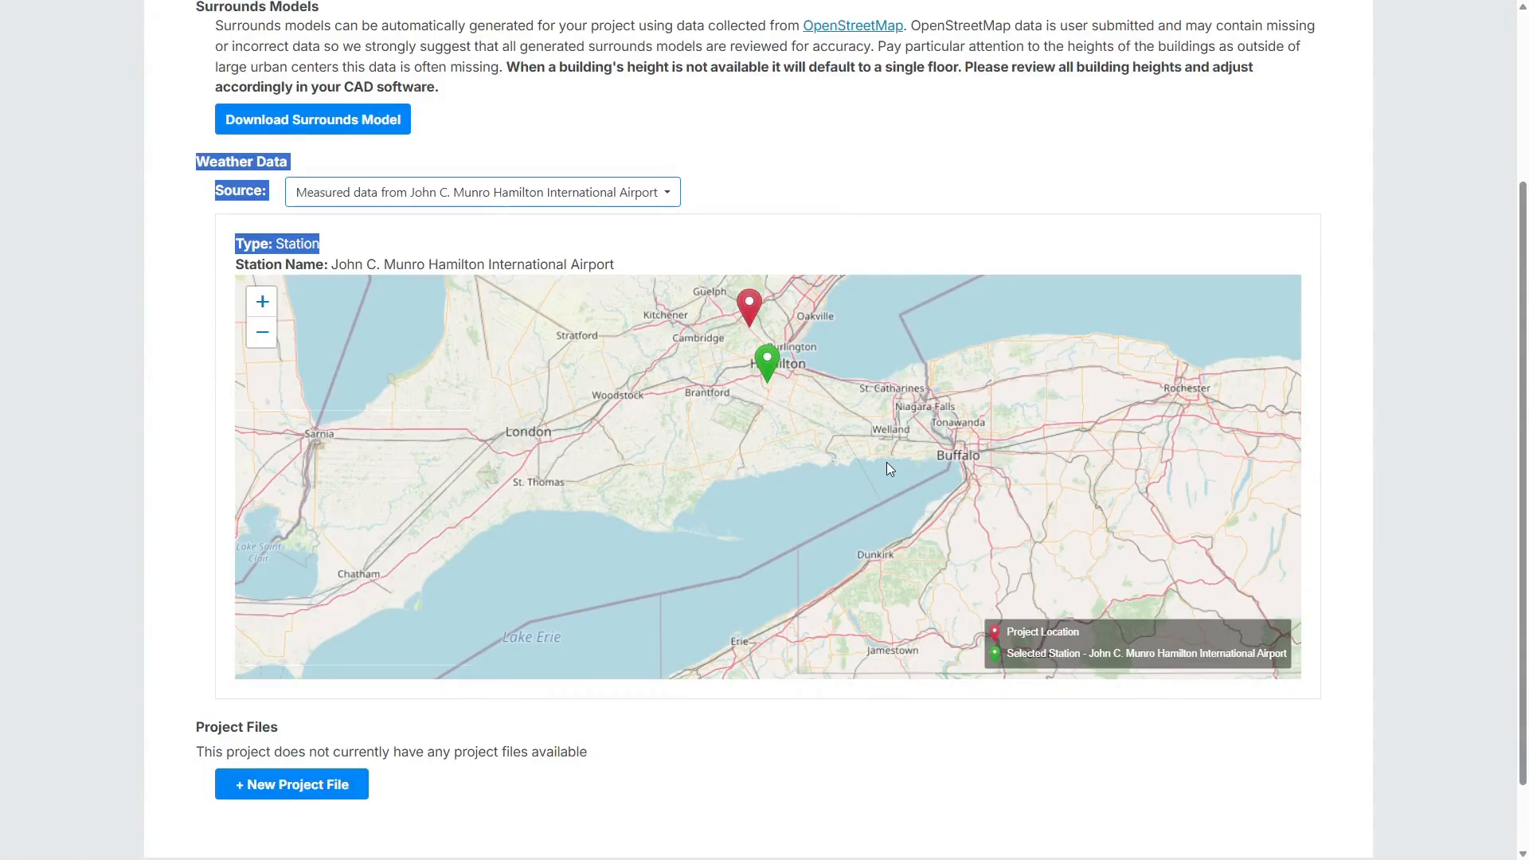
scroll(734, 341, up, 2)
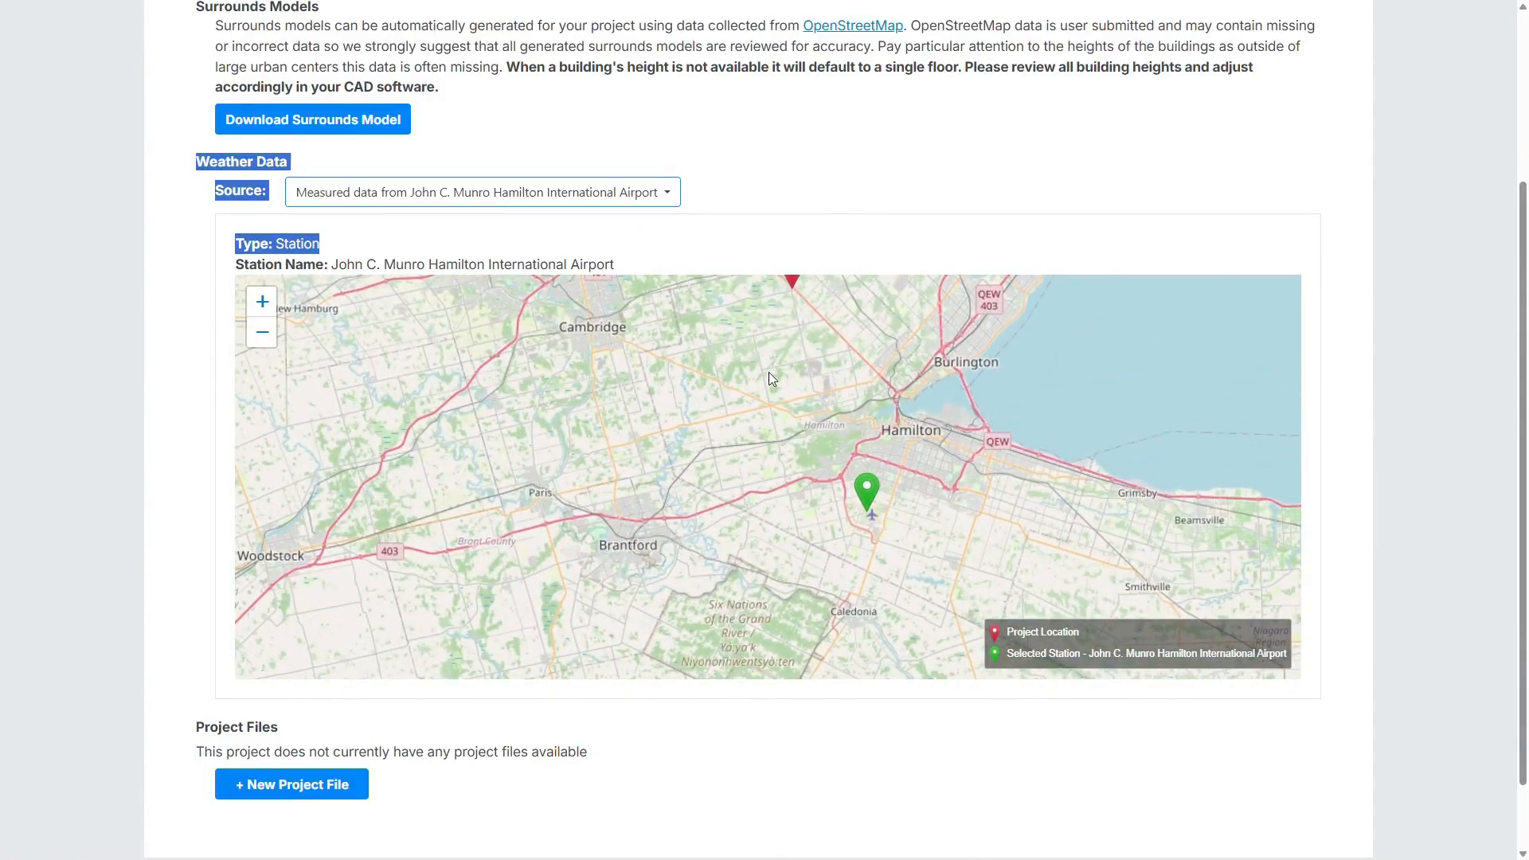
drag(794, 379, 813, 465)
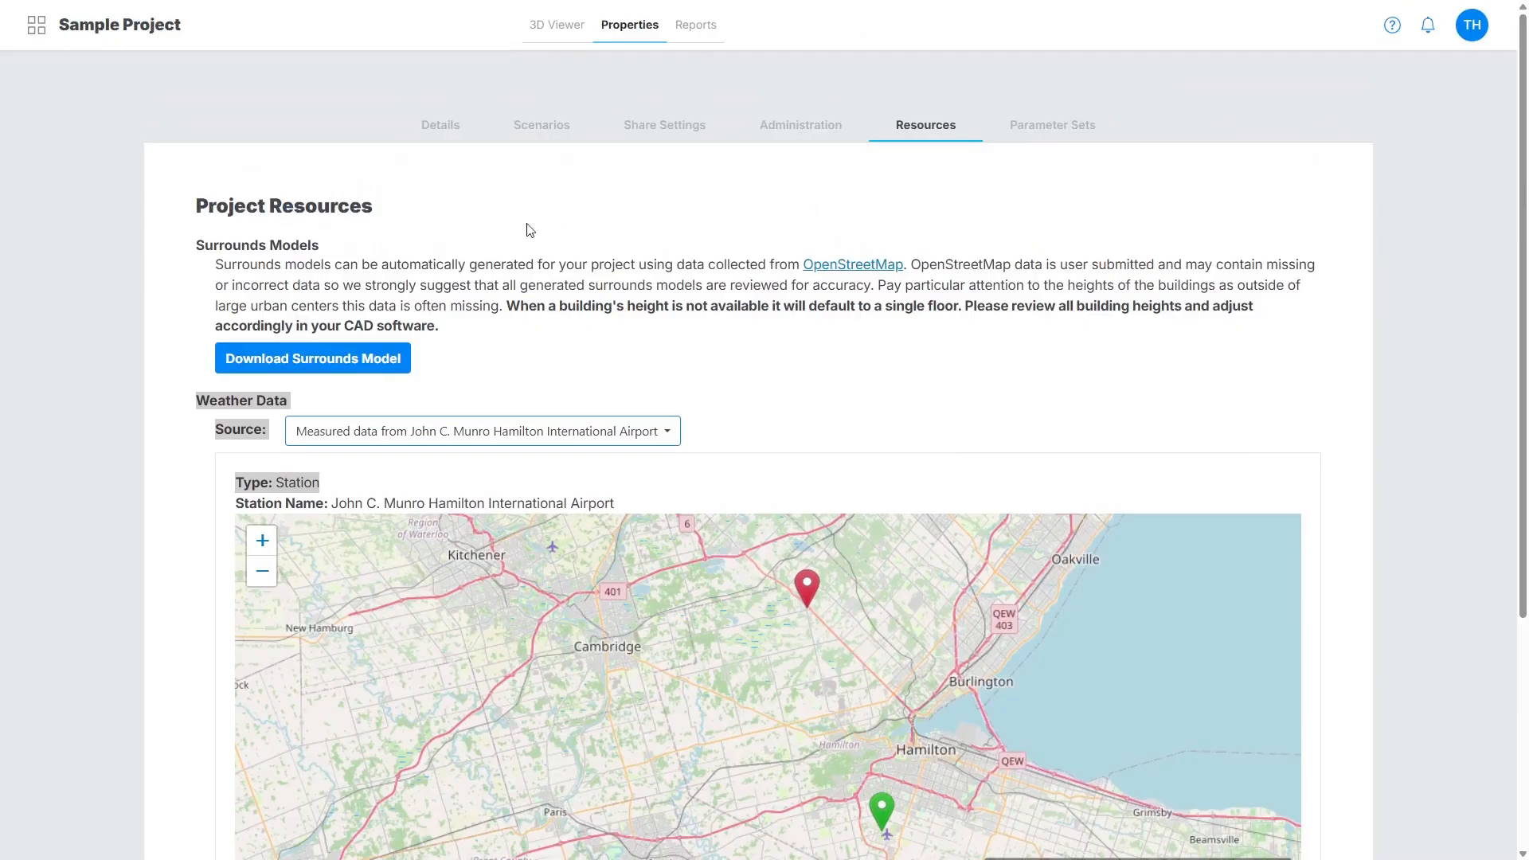
Return to the dashboard and open the Sample Project's AI - Multiple PP scenario from the Favorites.
click(23, 22)
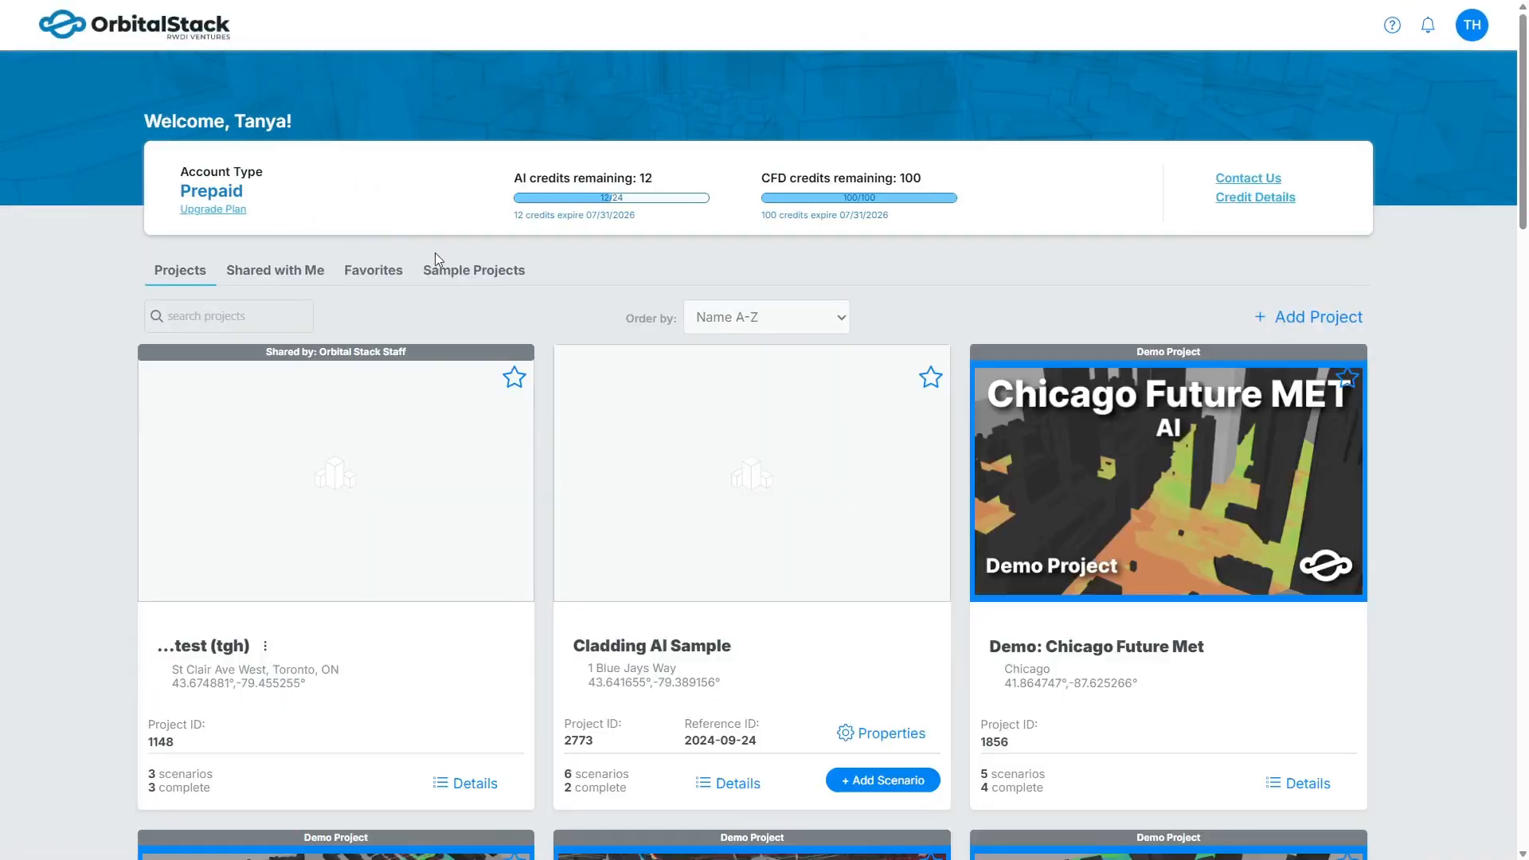
click(431, 272)
click(358, 273)
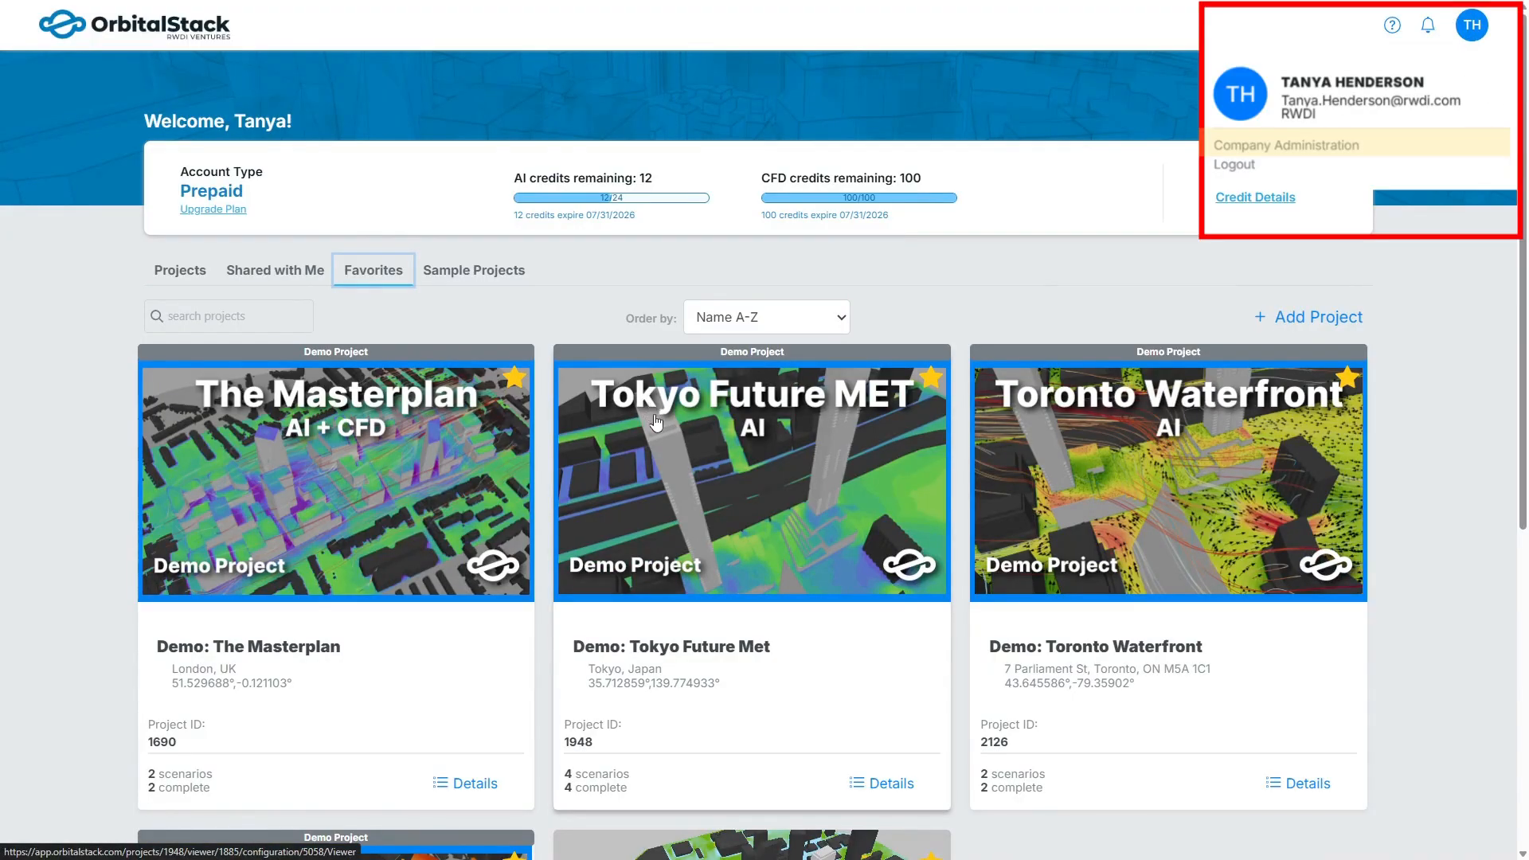
scroll(696, 518, down, 3)
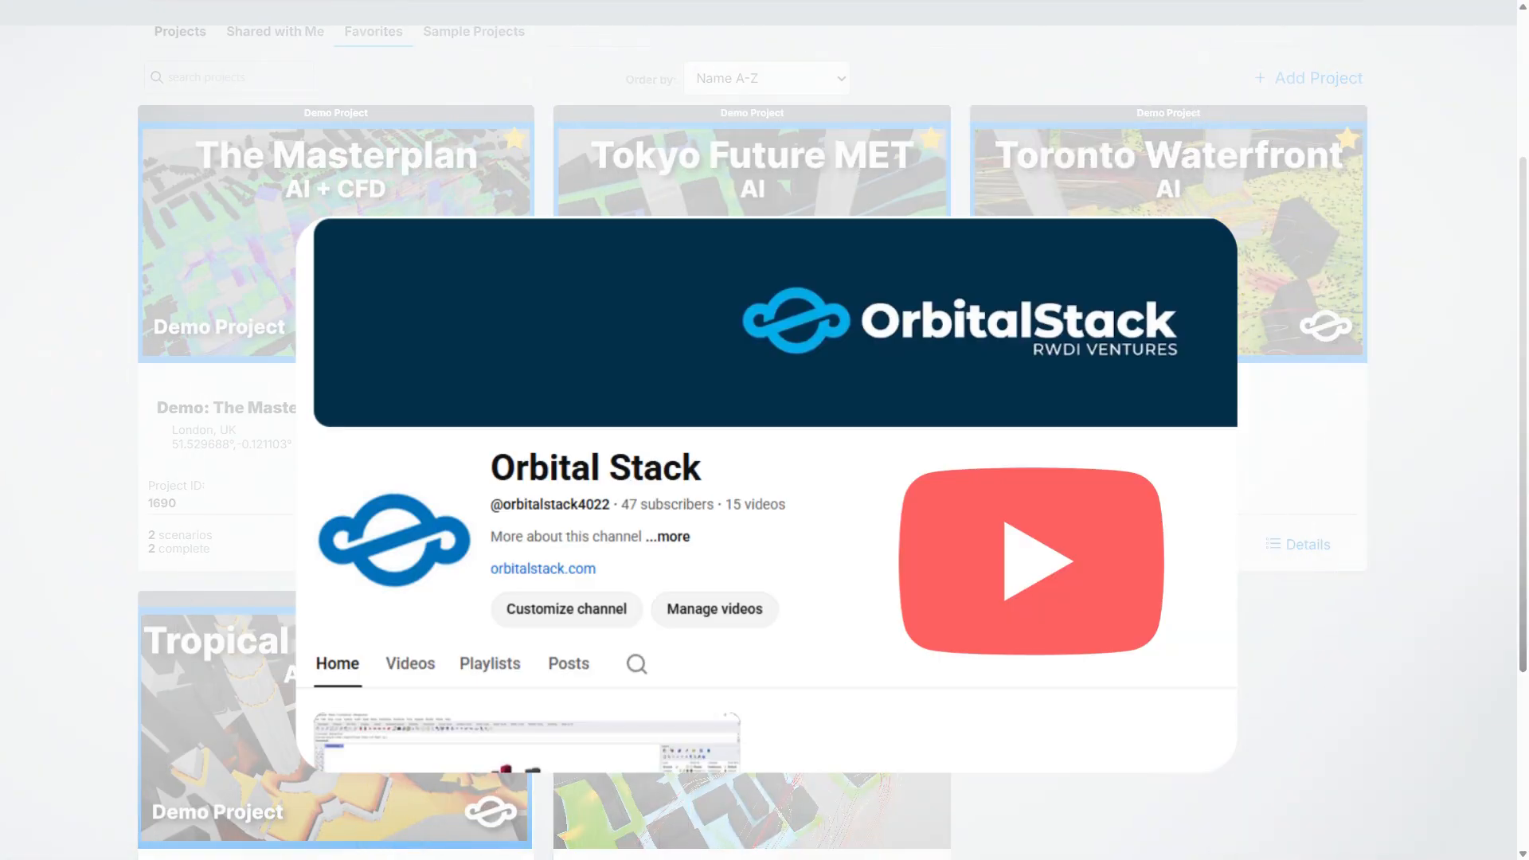
scroll(764, 430, down, 3)
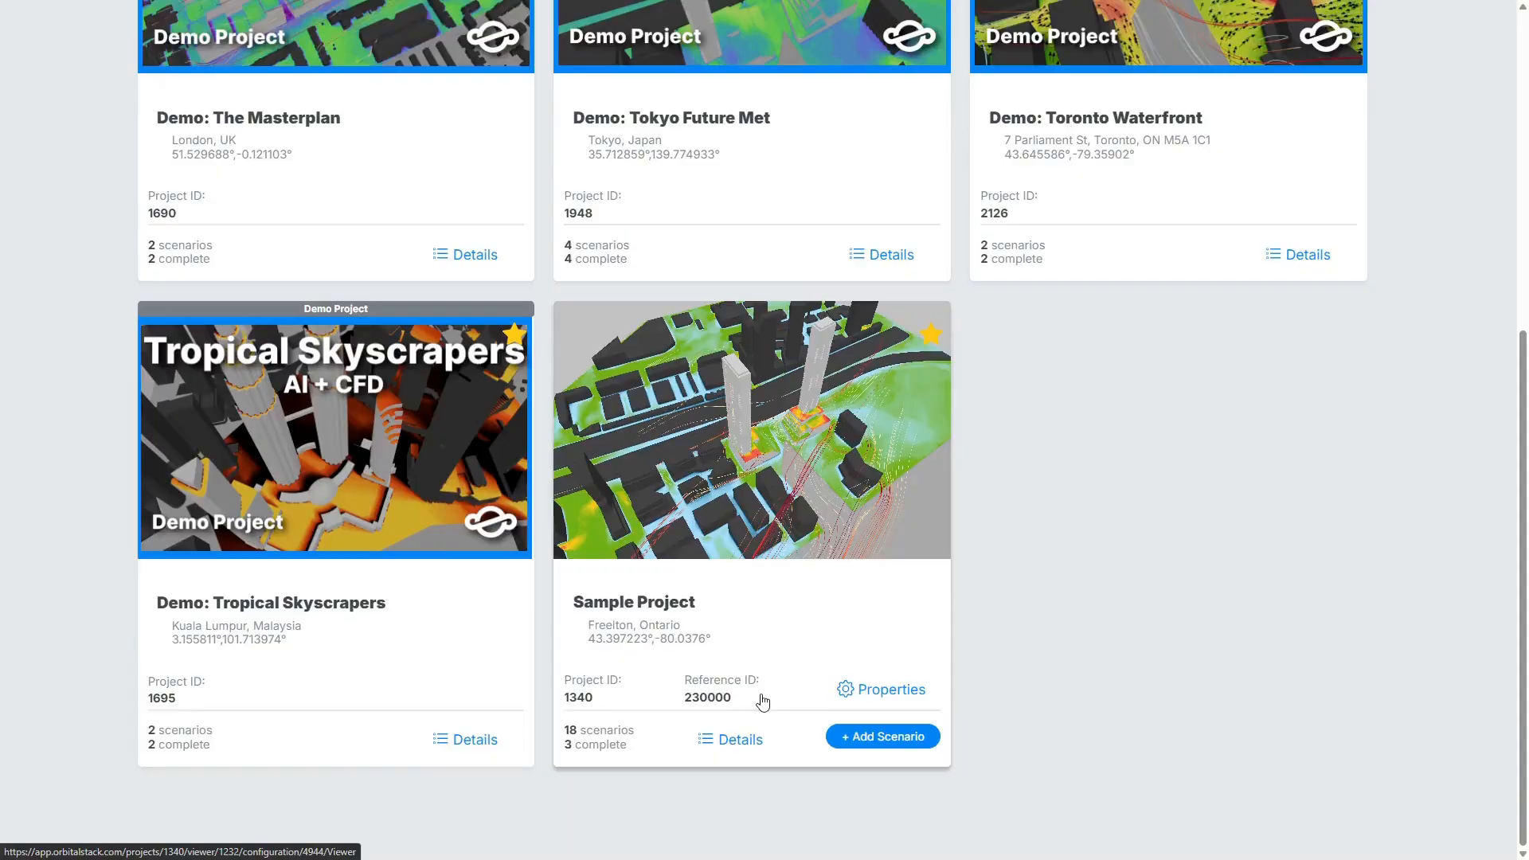
click(759, 743)
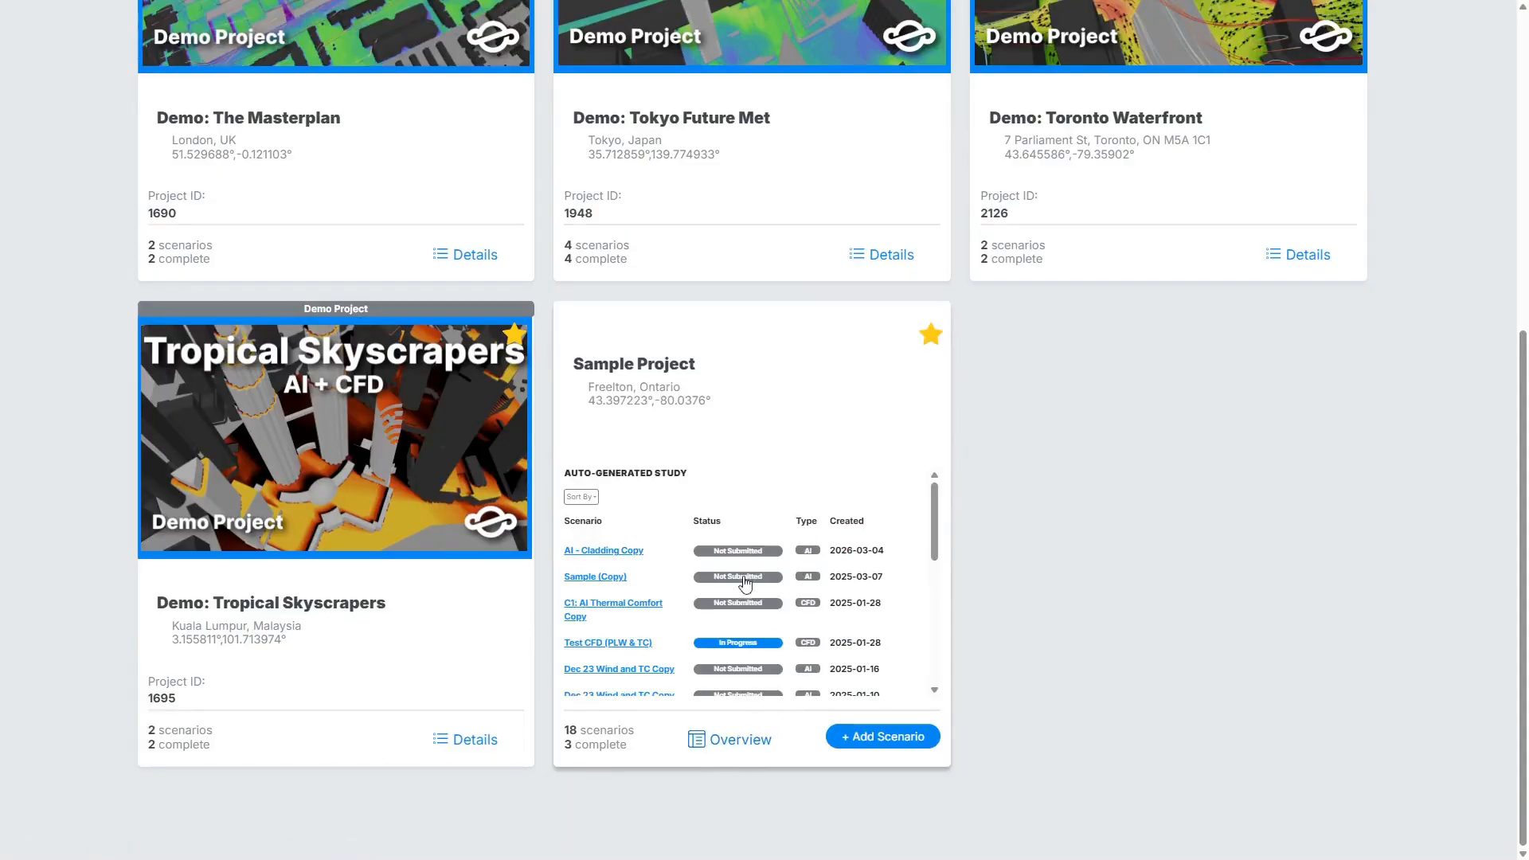
scroll(747, 579, down, 5)
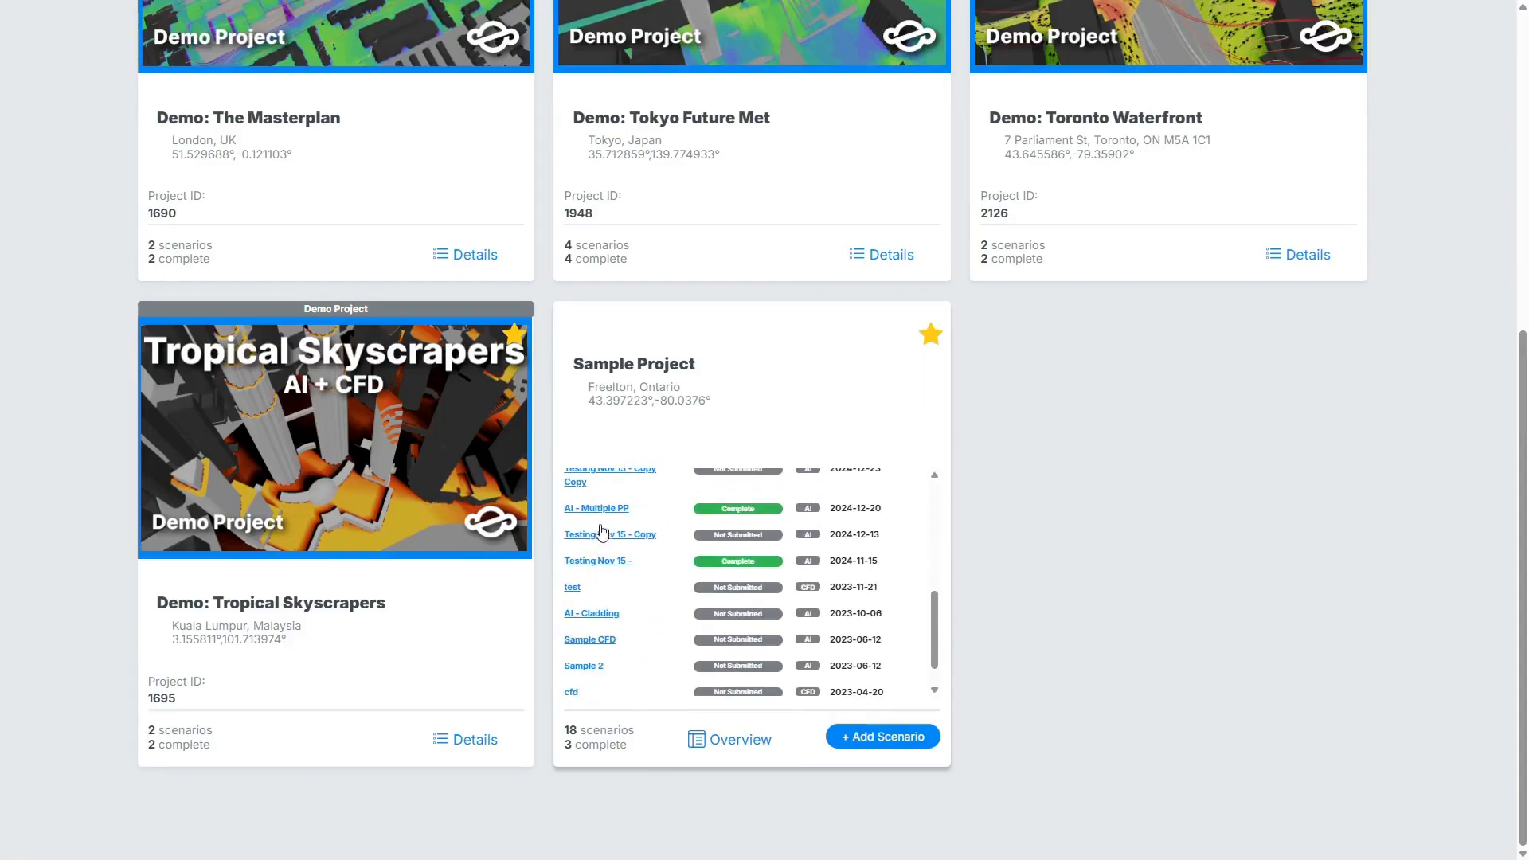
click(599, 508)
Hide and show again the Study geometry and the Surrounds geometry in the 3D viewer.
click(30, 155)
click(30, 155)
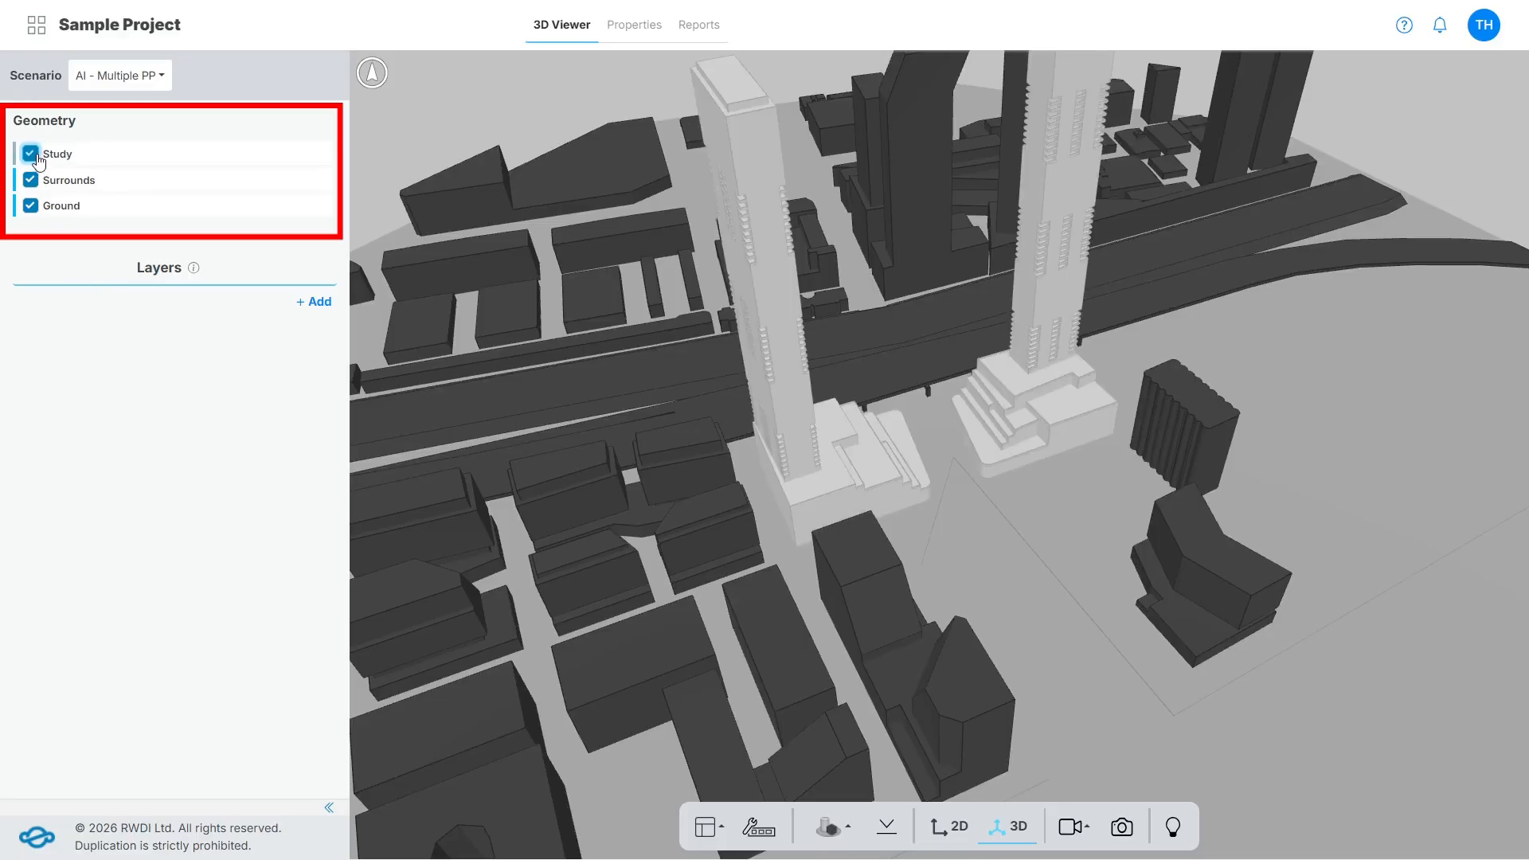
click(30, 181)
click(30, 180)
scroll(786, 534, down, 3)
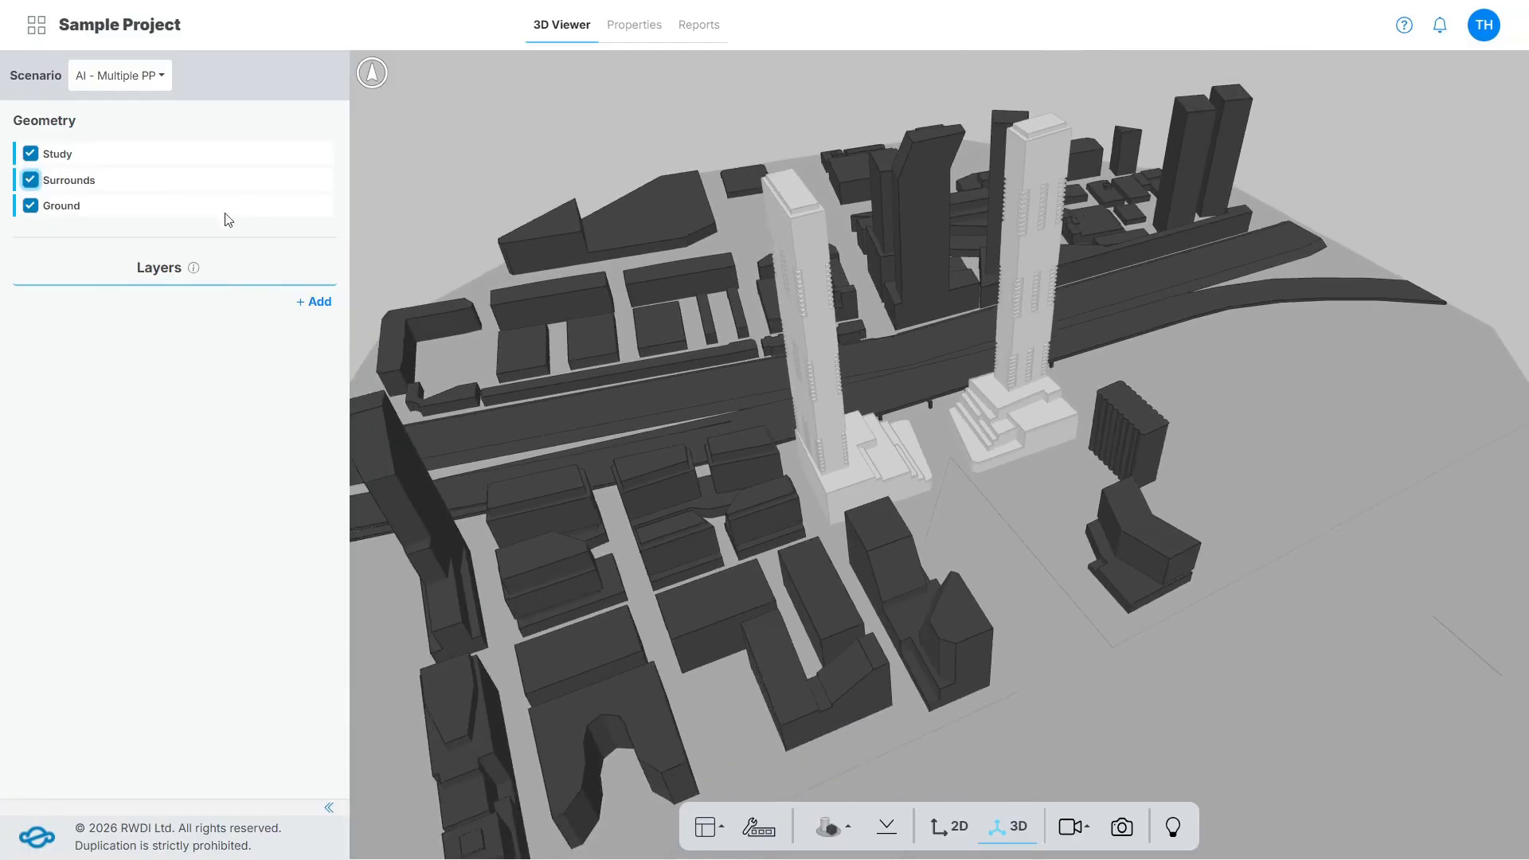
Look through the list of scenarios available for the Sample Project in the 3D viewer.
click(144, 93)
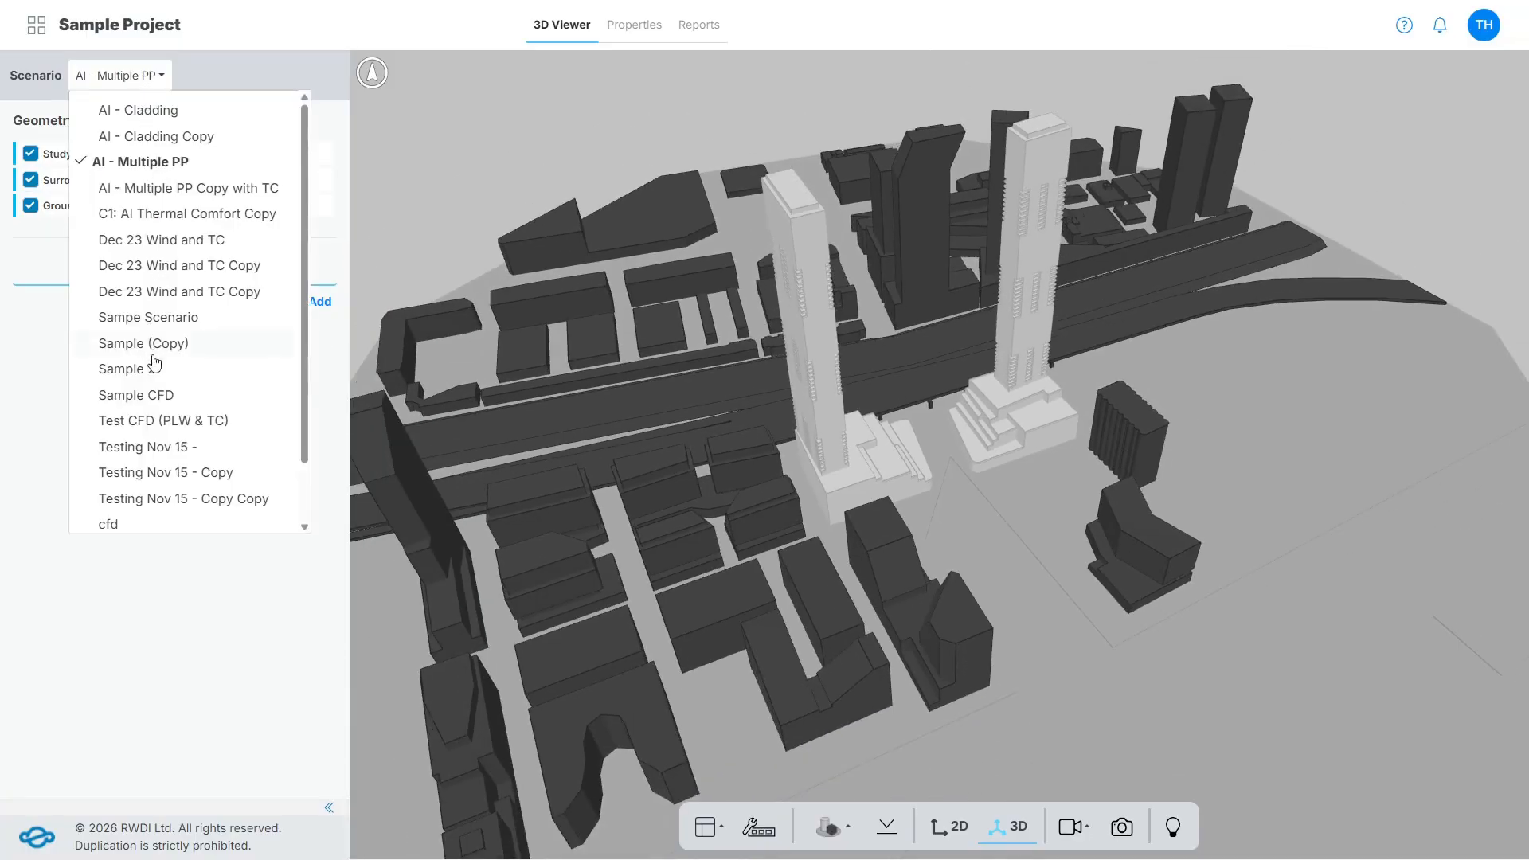
scroll(112, 518, down, 1)
click(152, 609)
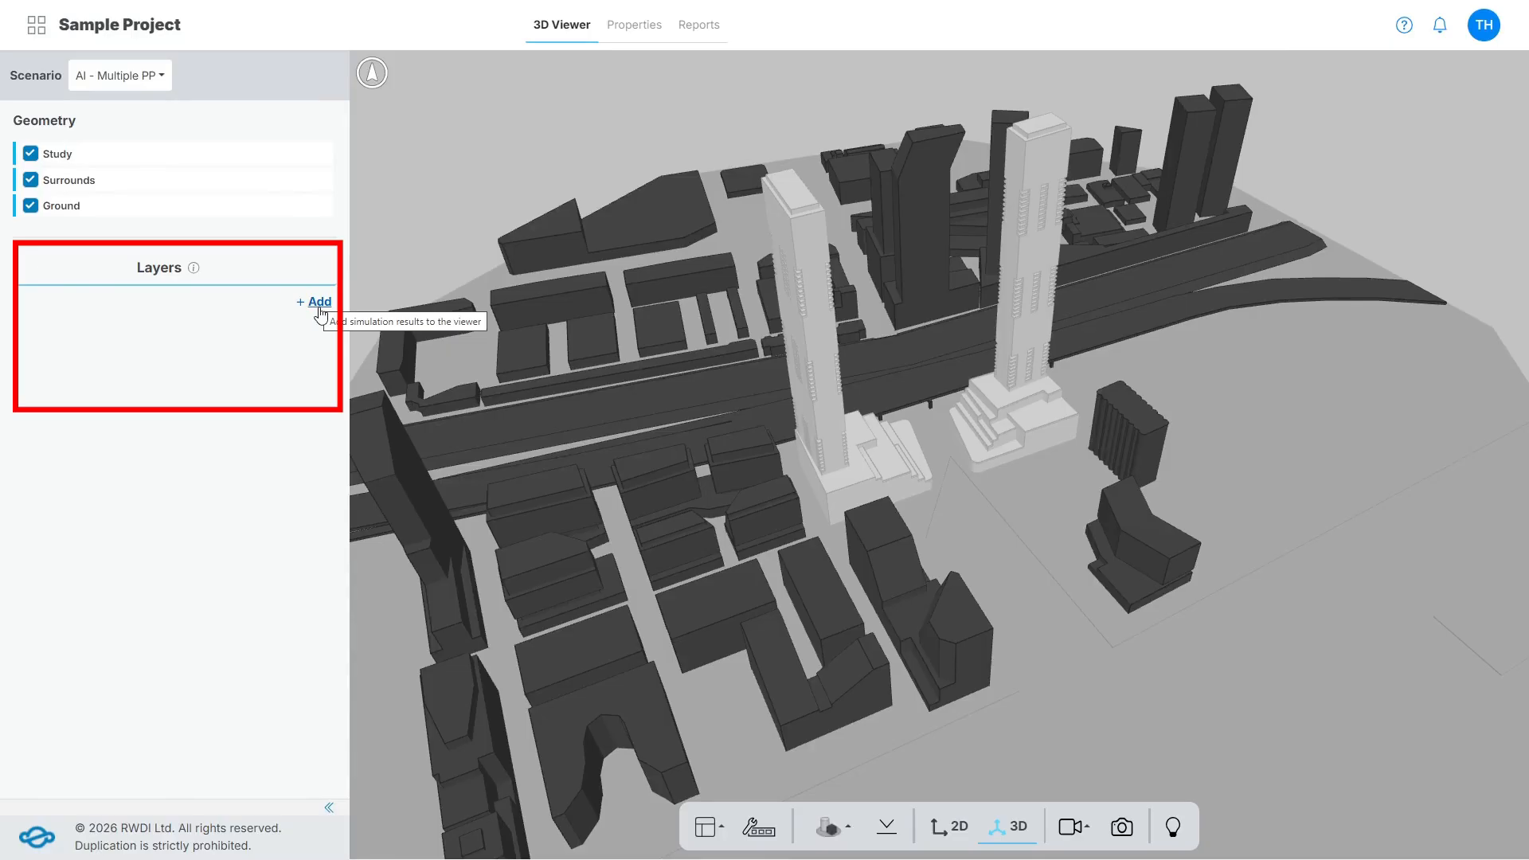
Review the layer filters, then add all available horizontal and volumetric simulation layers to the AI - Multiple PP scenario's viewer.
mouse_move(193, 269)
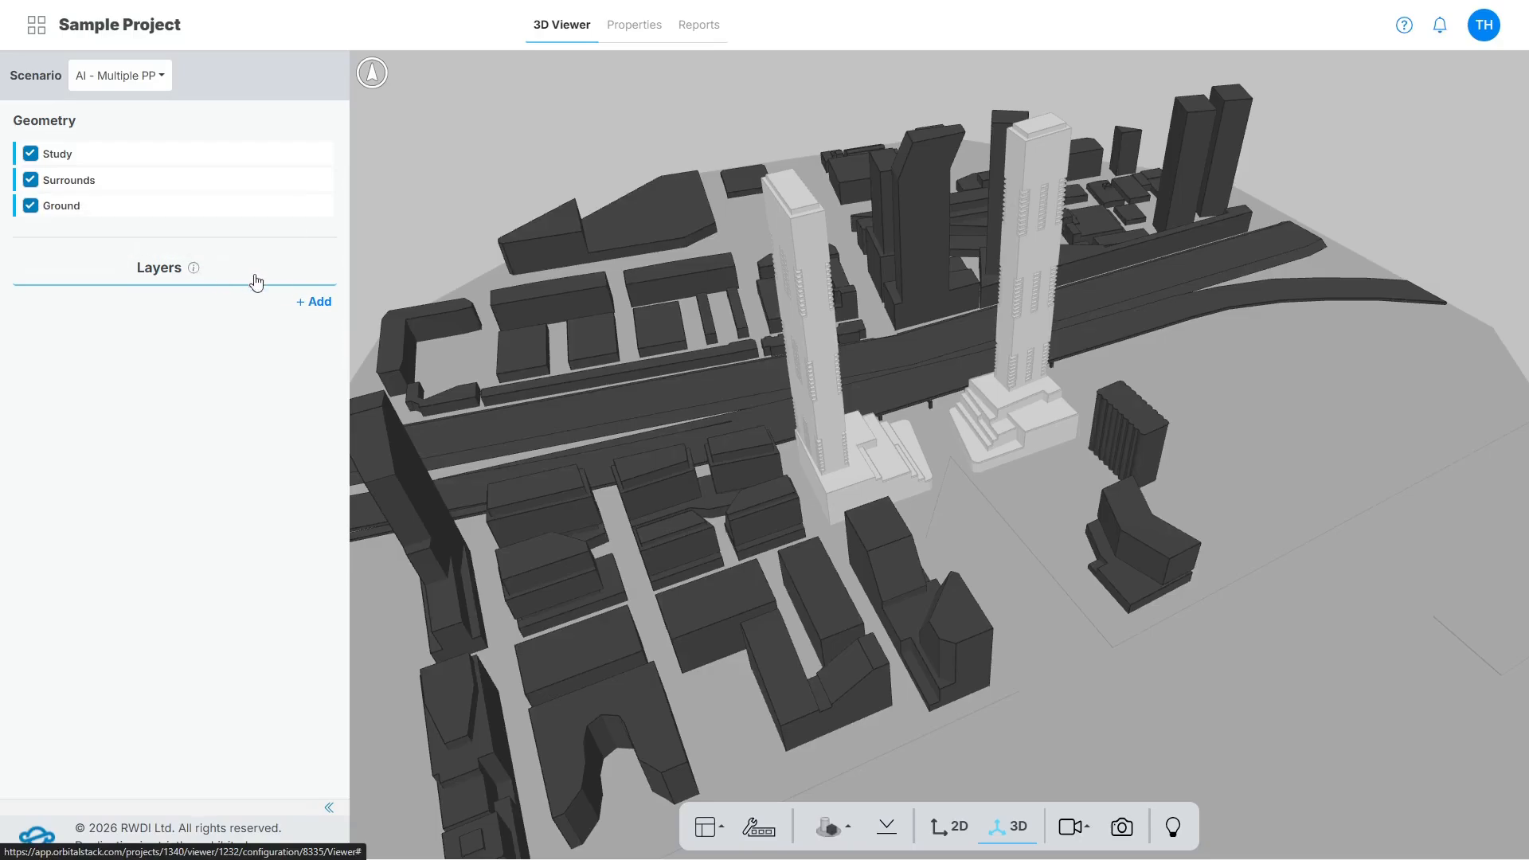
click(314, 303)
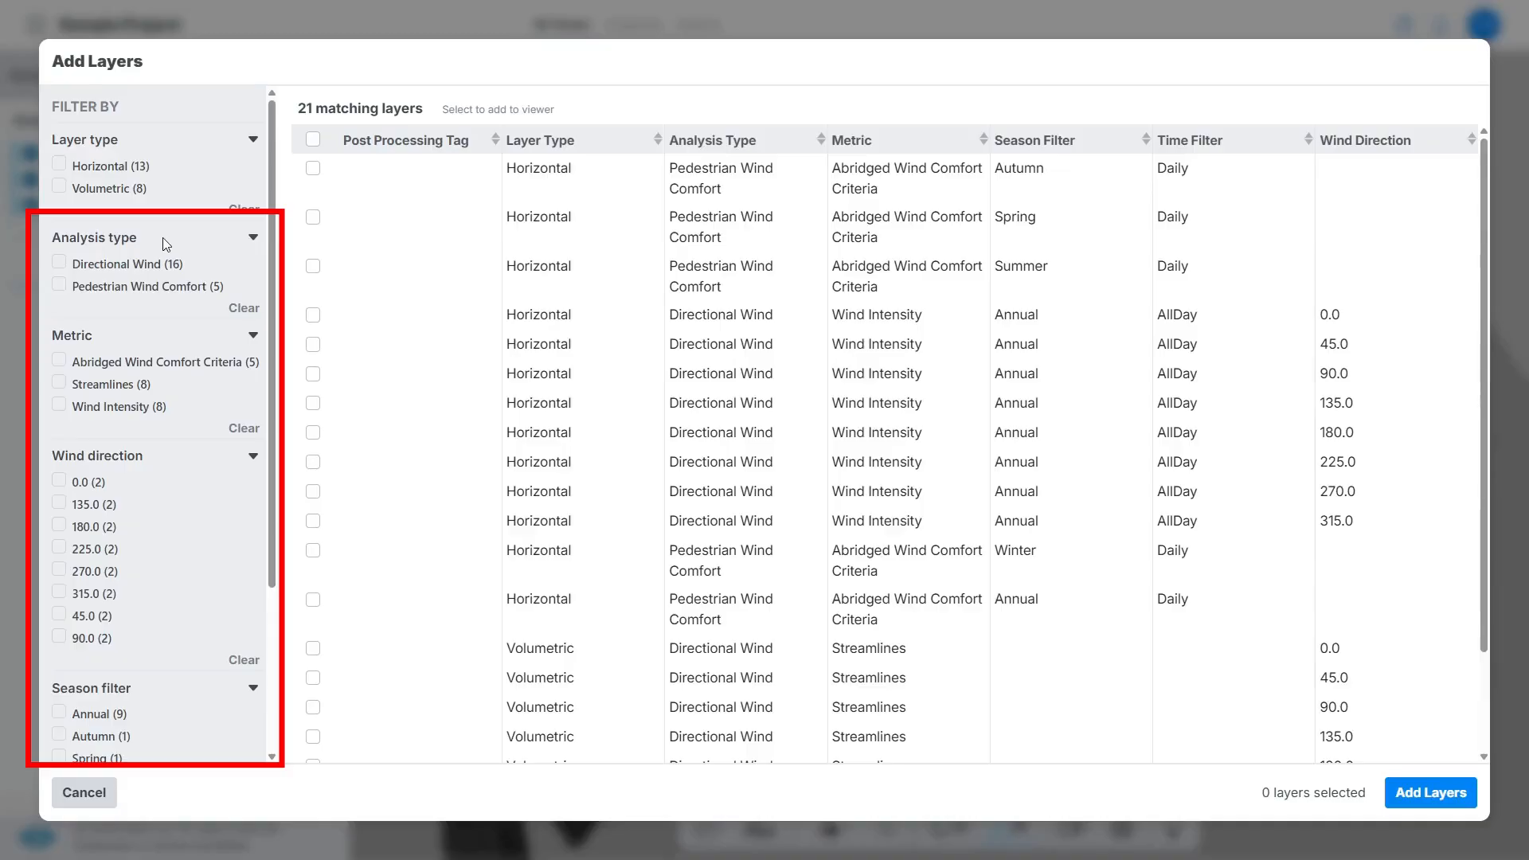
mouse_move(269, 255)
mouse_down()
mouse_move(286, 423)
mouse_move(310, 324)
mouse_move(301, 185)
mouse_up()
click(313, 140)
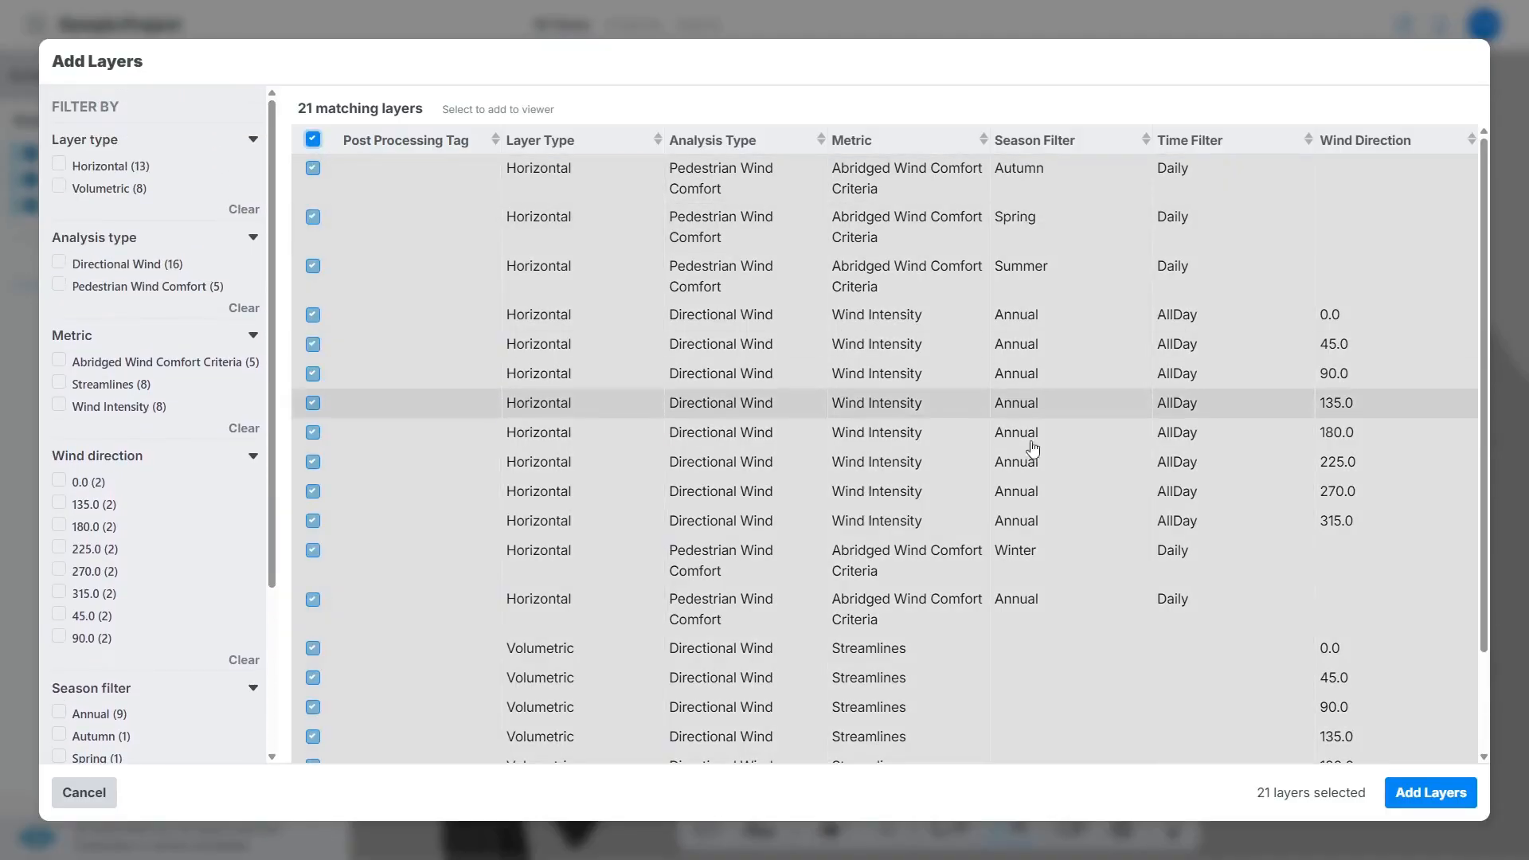
click(1450, 796)
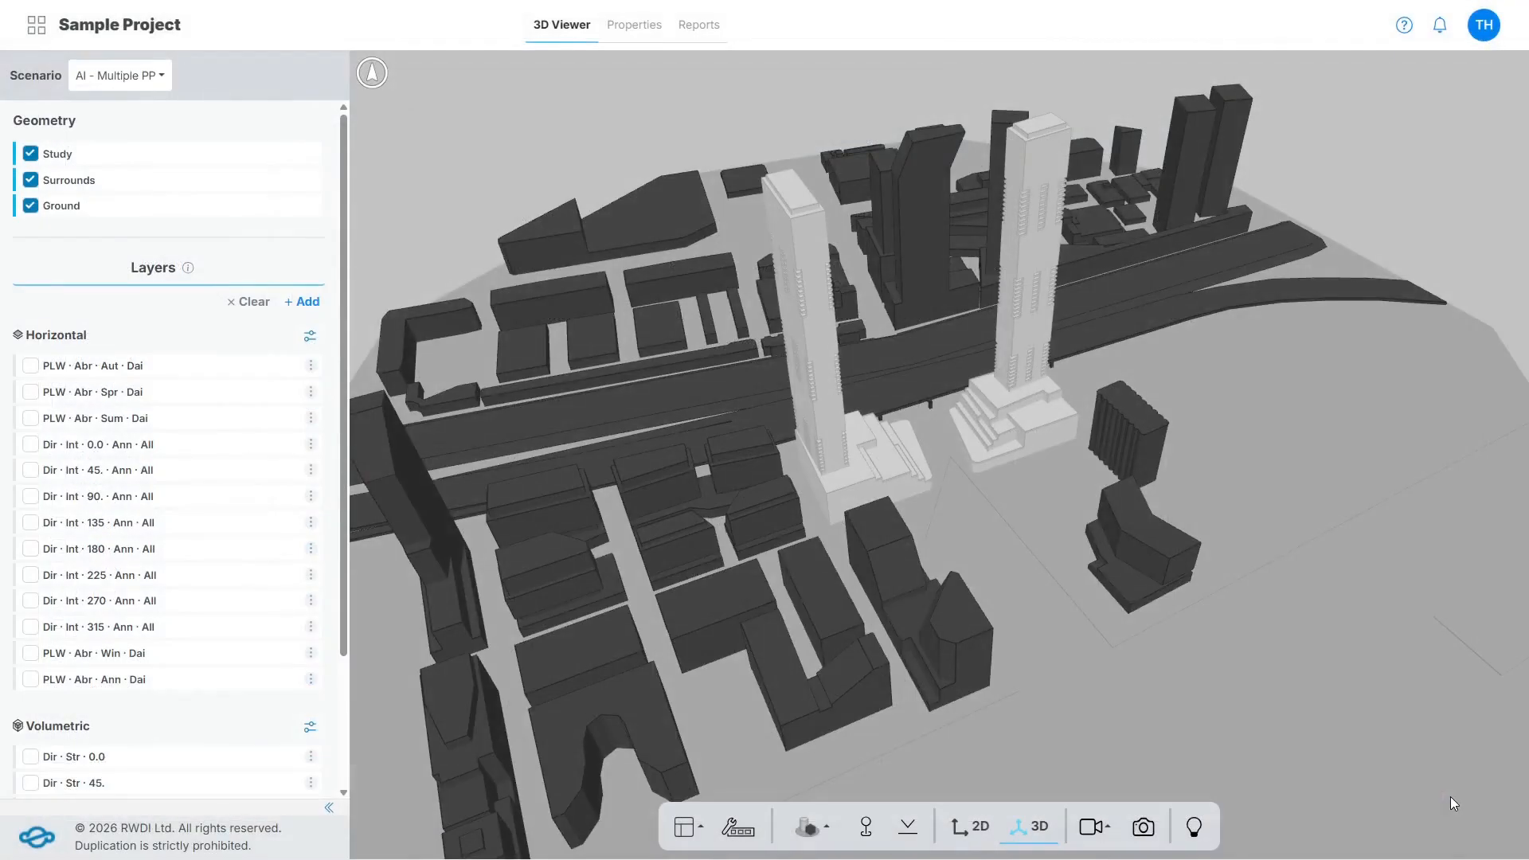
Delete the PLW · Abr · Aut · Dai layer and display the PLW · Abr · Spr · Dai and Dir · Str · 0.0 layers.
click(310, 366)
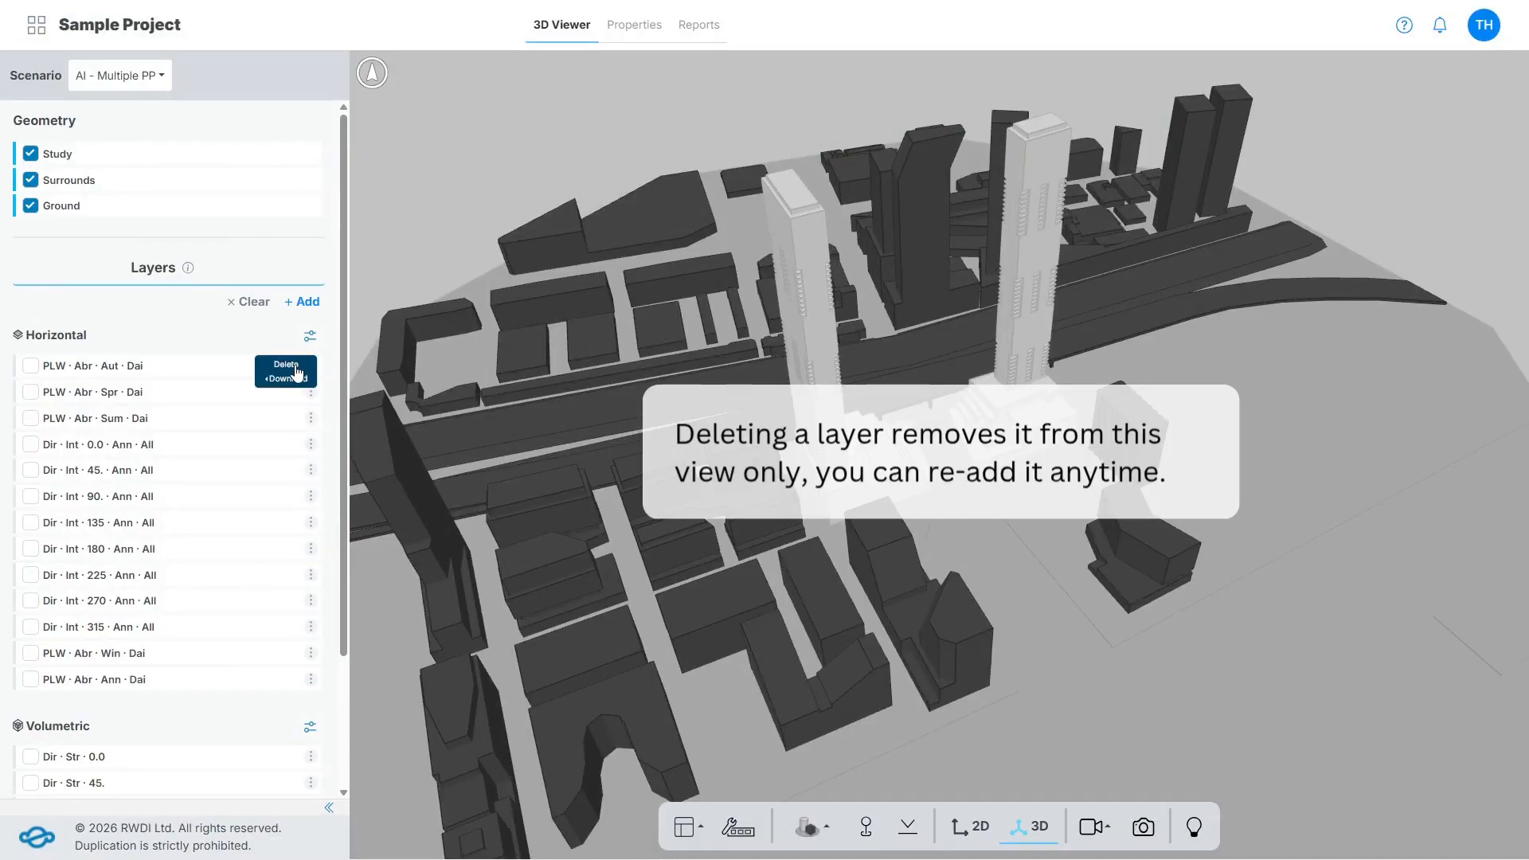
click(296, 366)
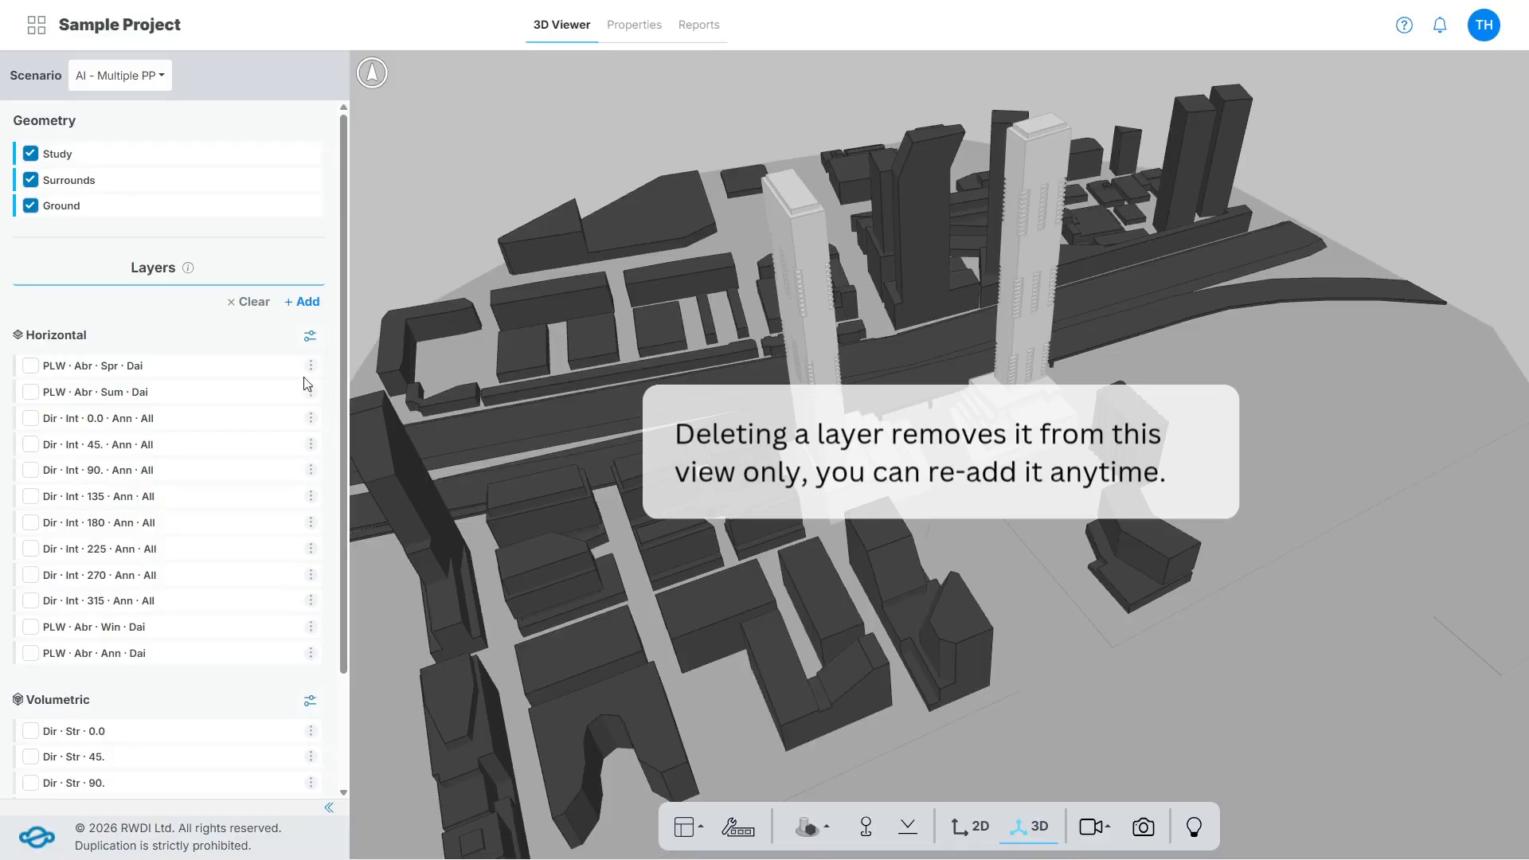
click(203, 368)
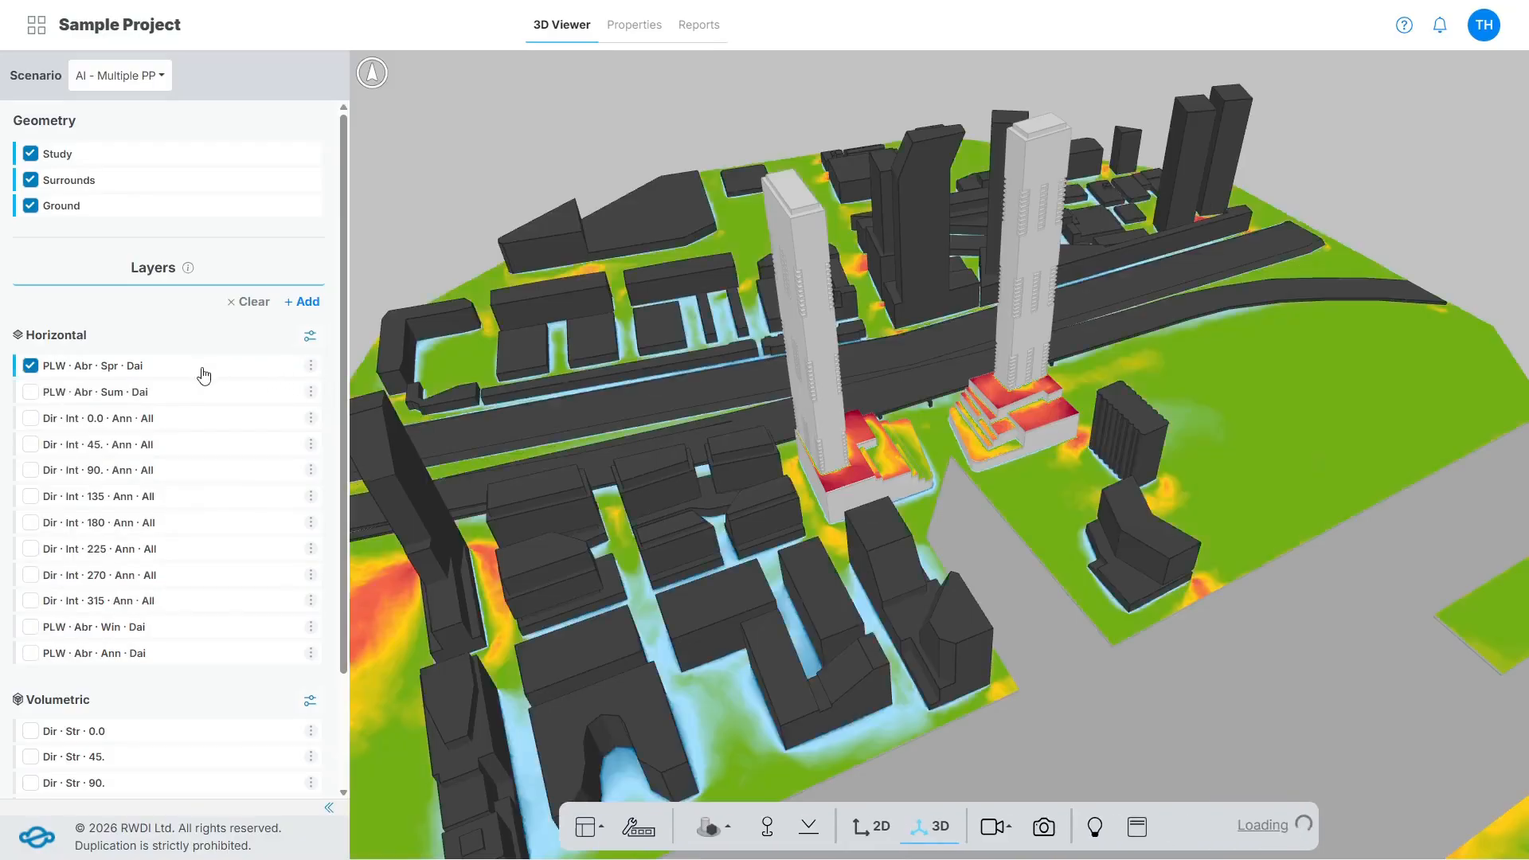
click(131, 733)
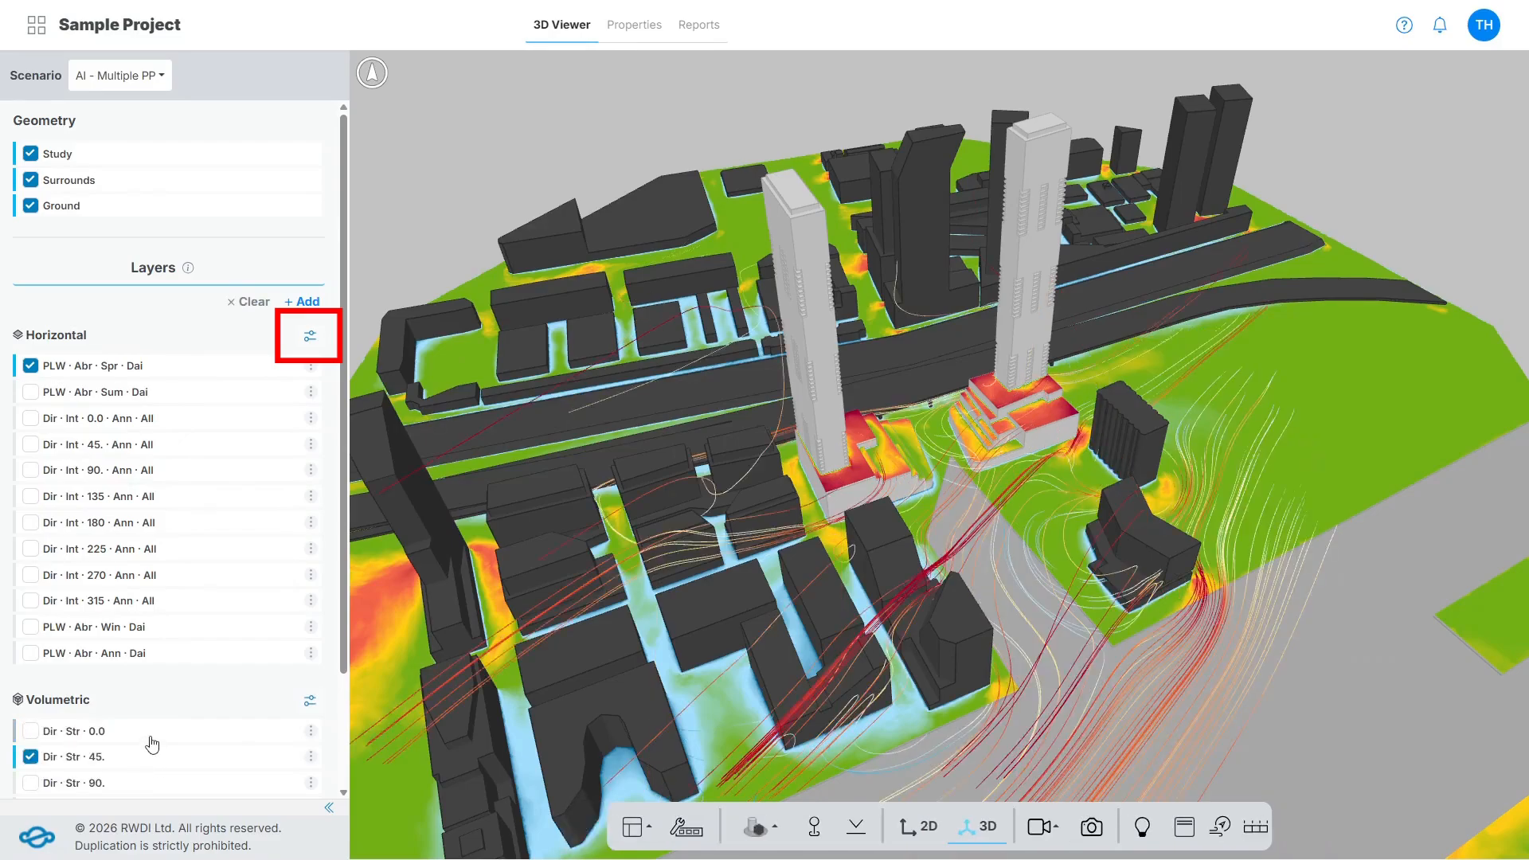
Hide and show again the pp-ground and pp-above grade presentation planes of the horizontal layers.
click(310, 335)
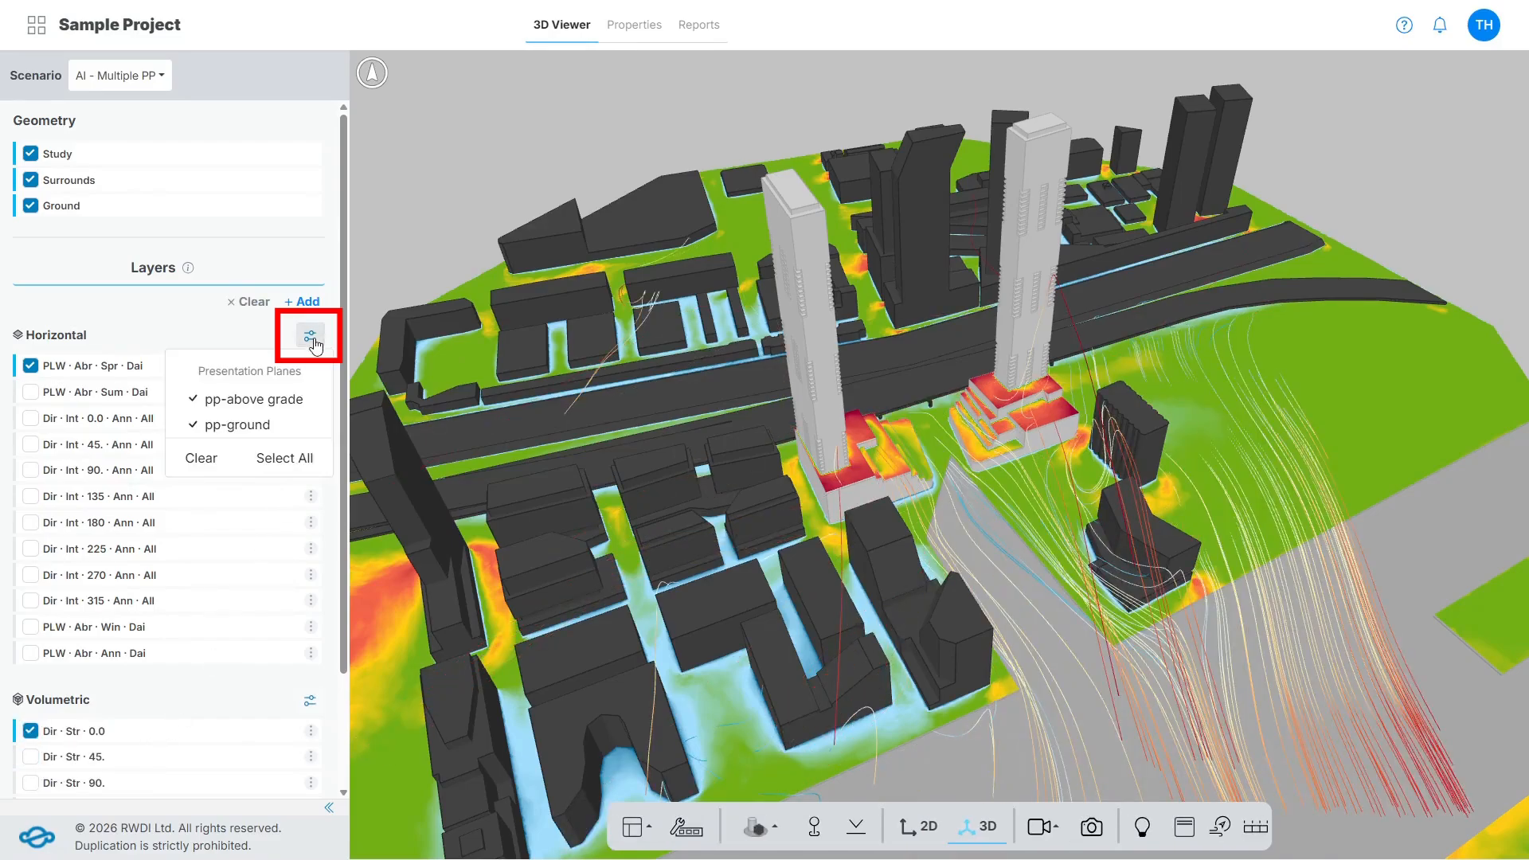
click(227, 428)
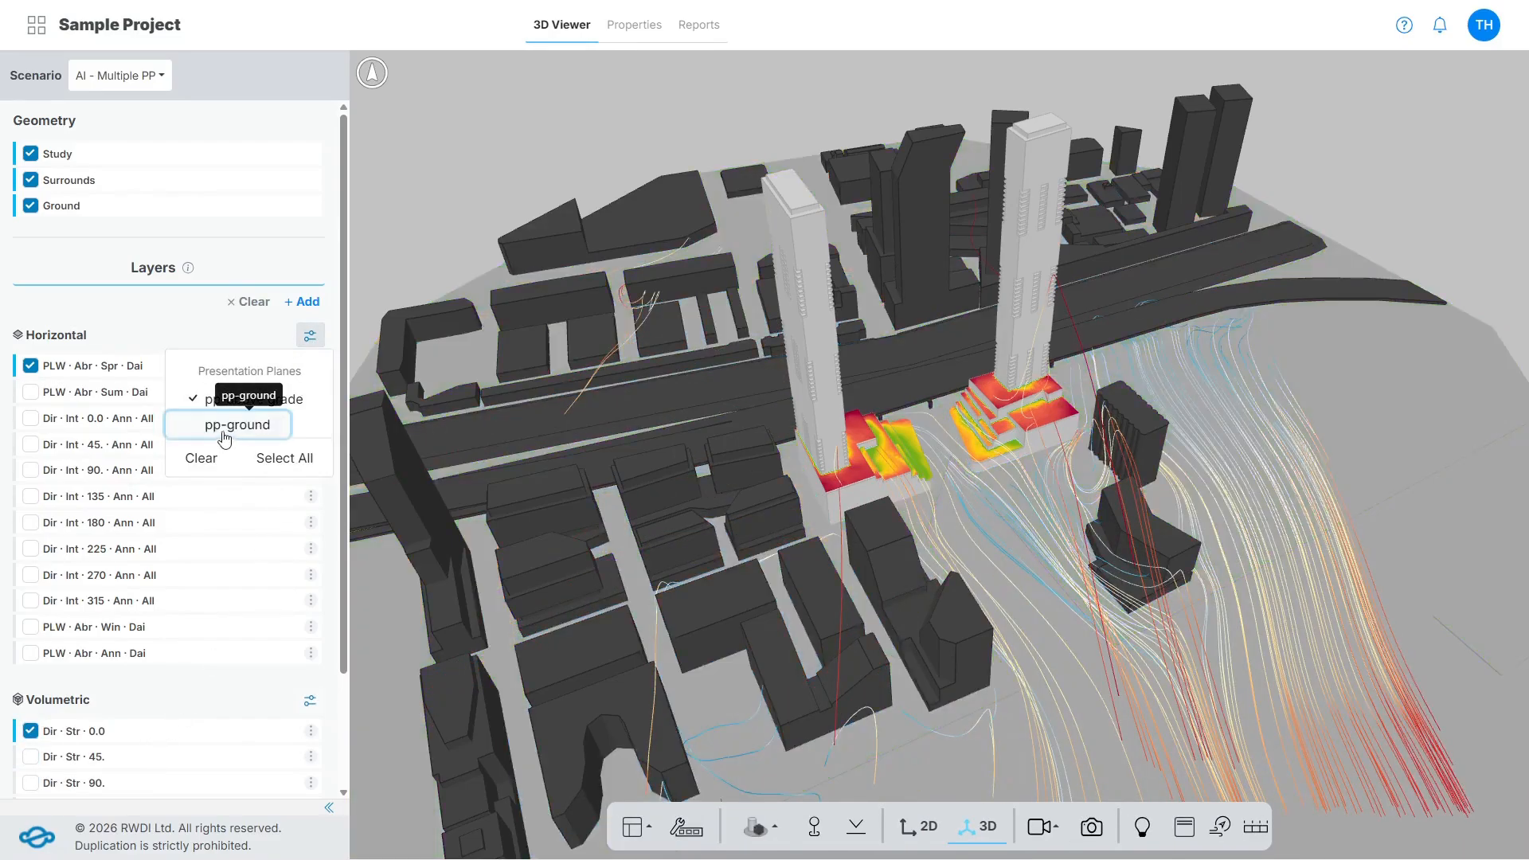
click(234, 428)
click(292, 406)
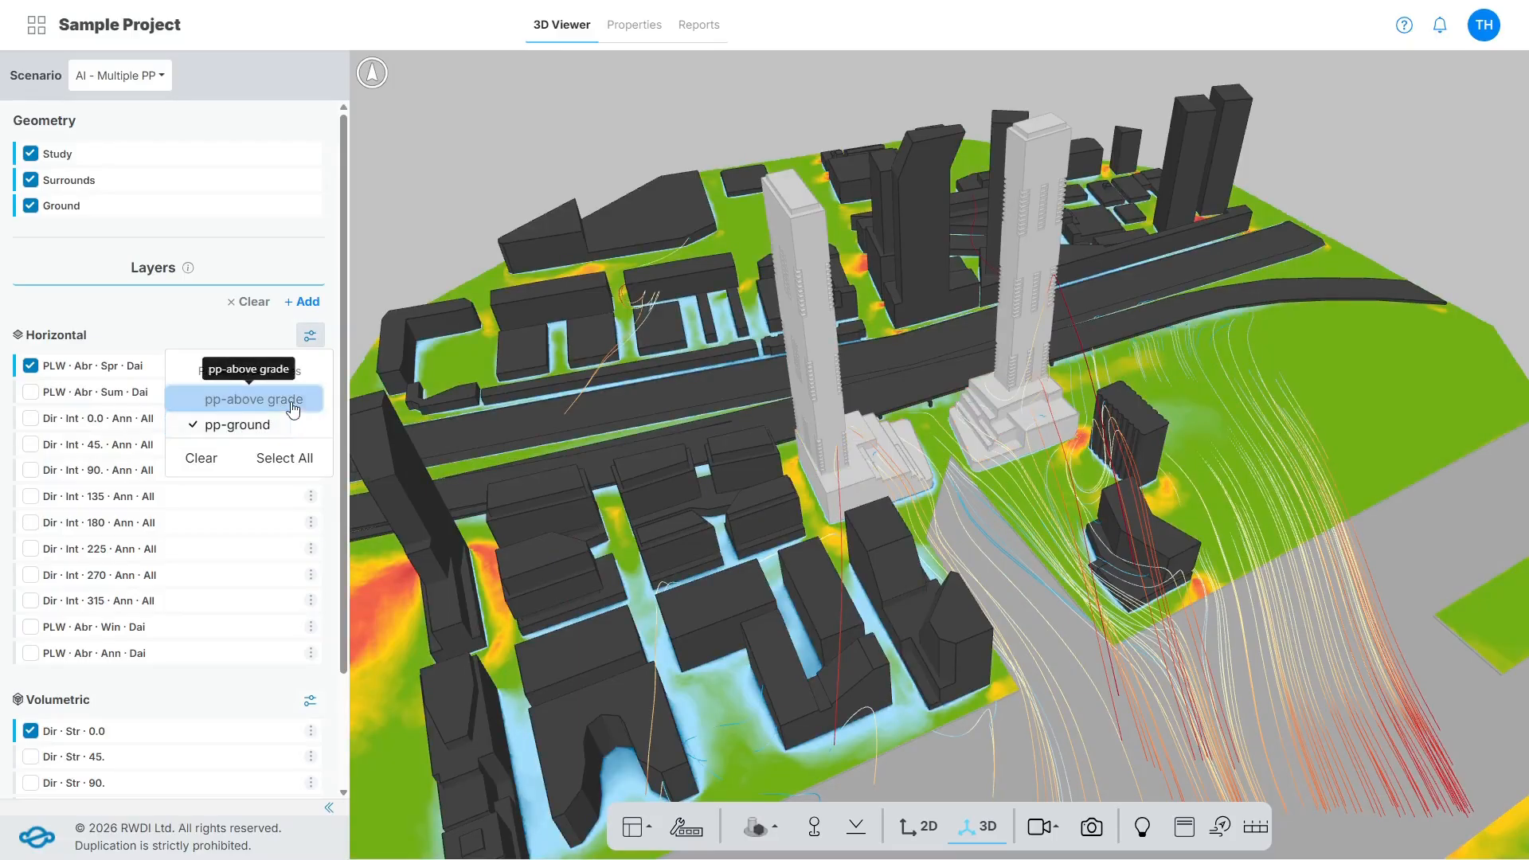
click(293, 406)
click(195, 328)
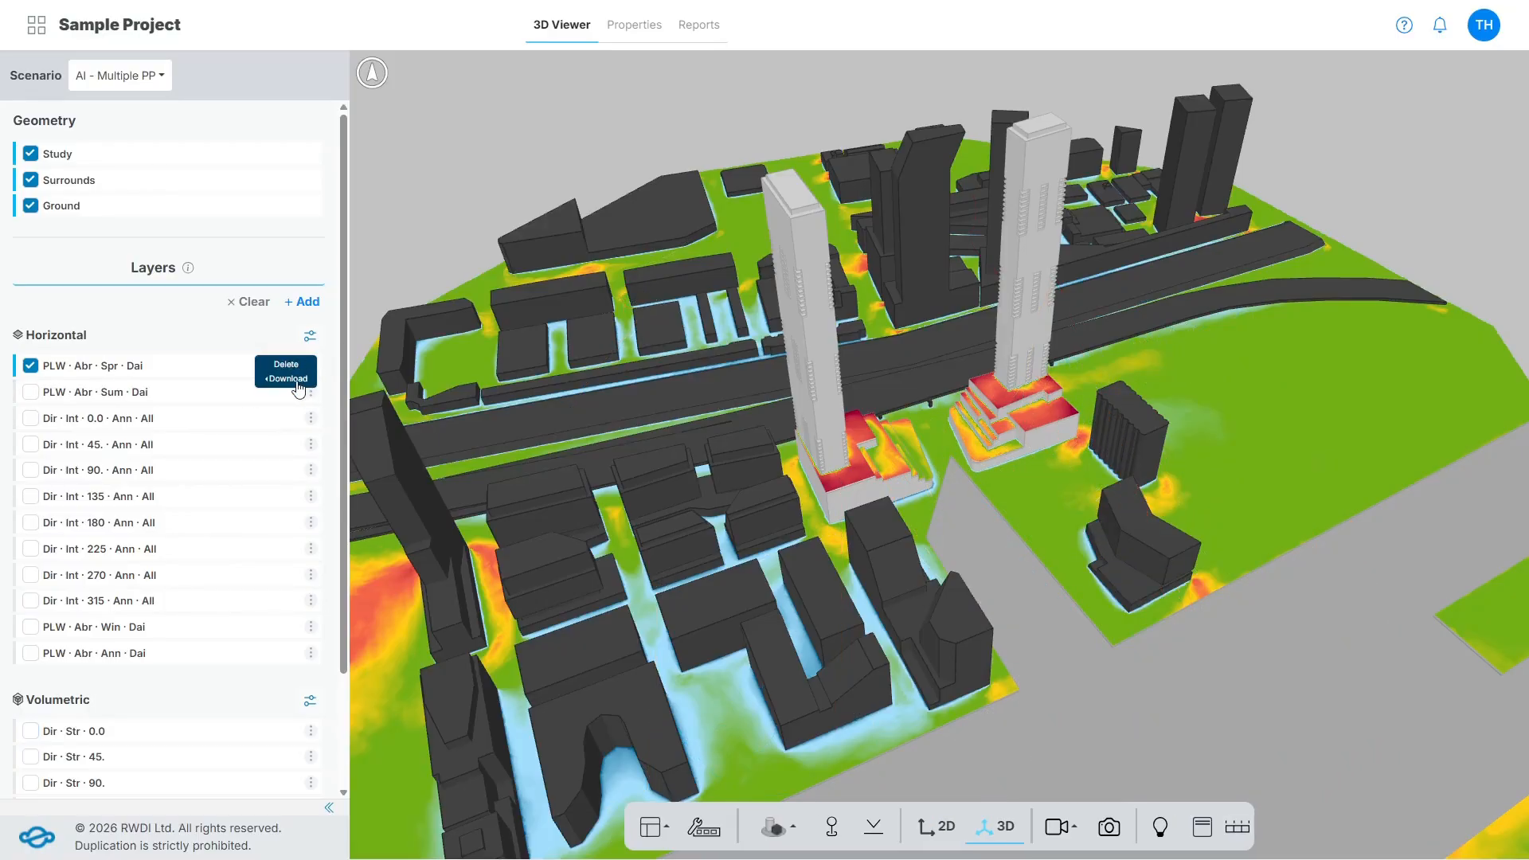
View the download formats offered for the PLW · Abr · Spr · Dai layer.
mouse_move(298, 386)
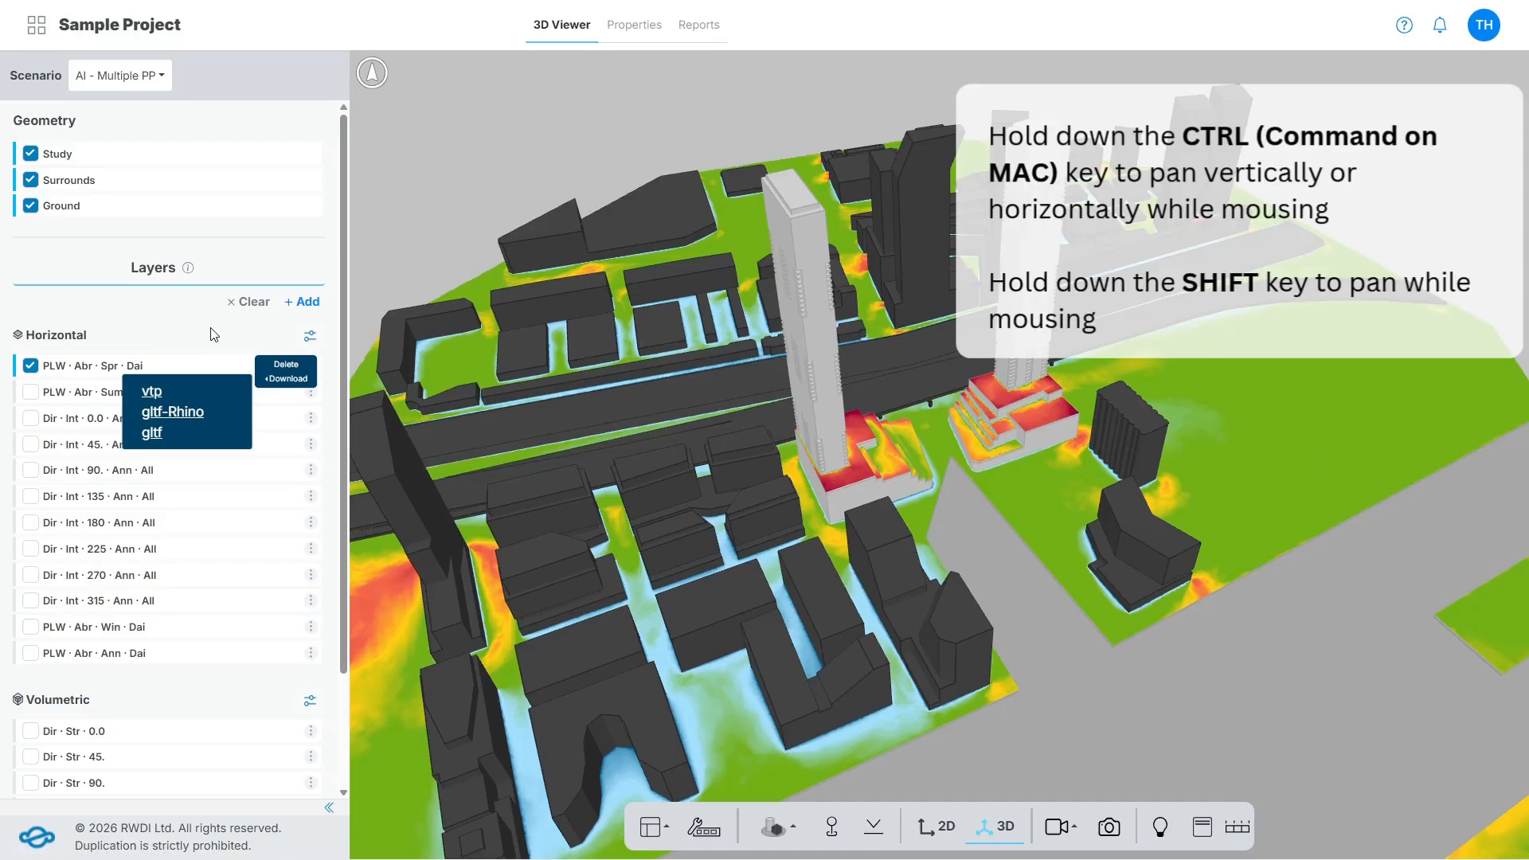
click(211, 328)
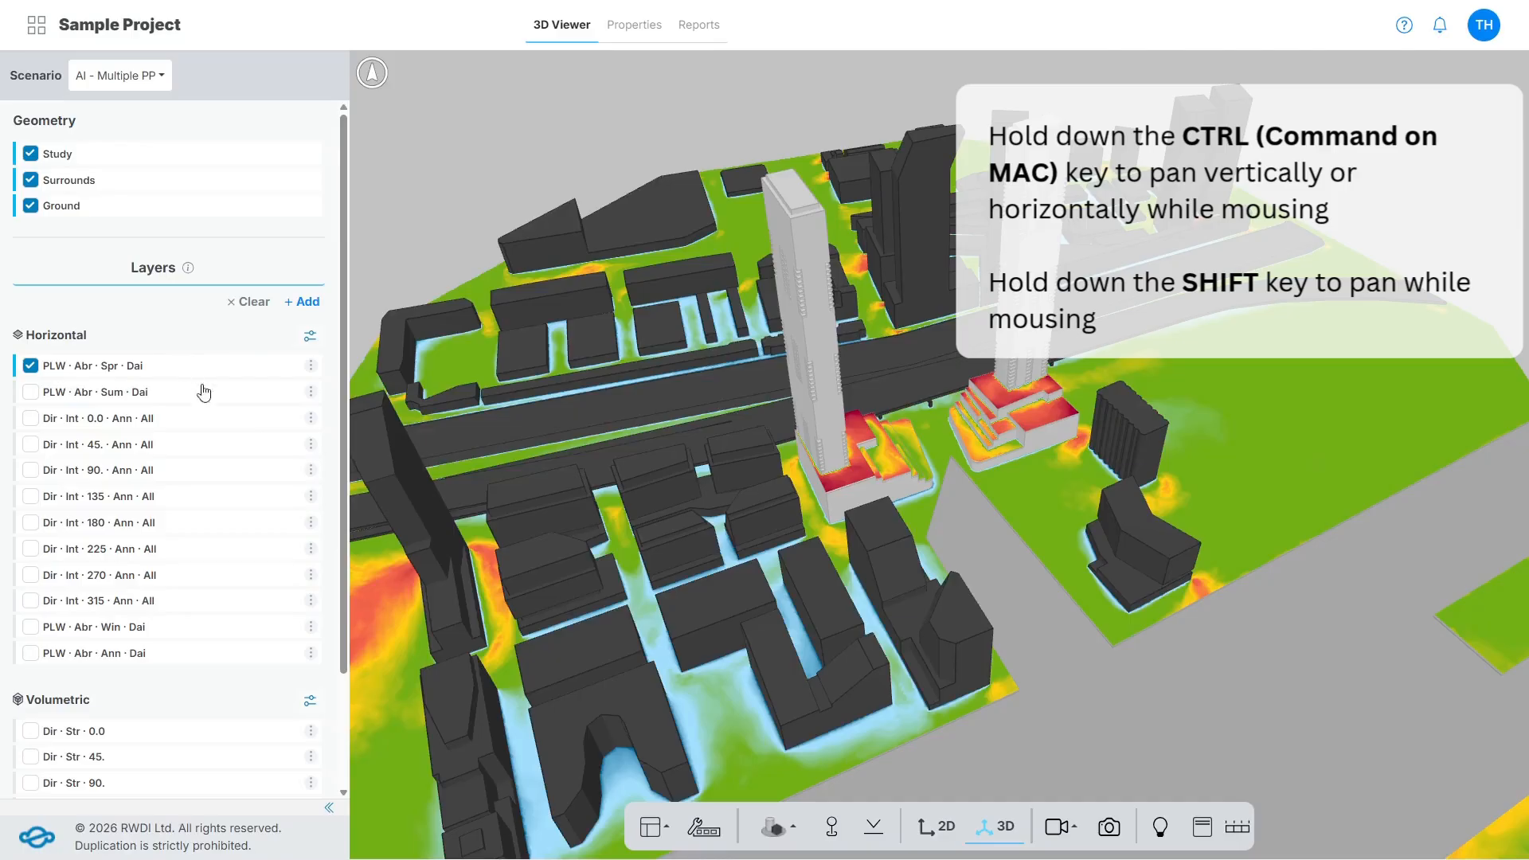
Orbit, zoom and pan around the towers in the 3D model, and realign the view to north.
drag(739, 489, 1128, 615)
scroll(996, 624, up, 5)
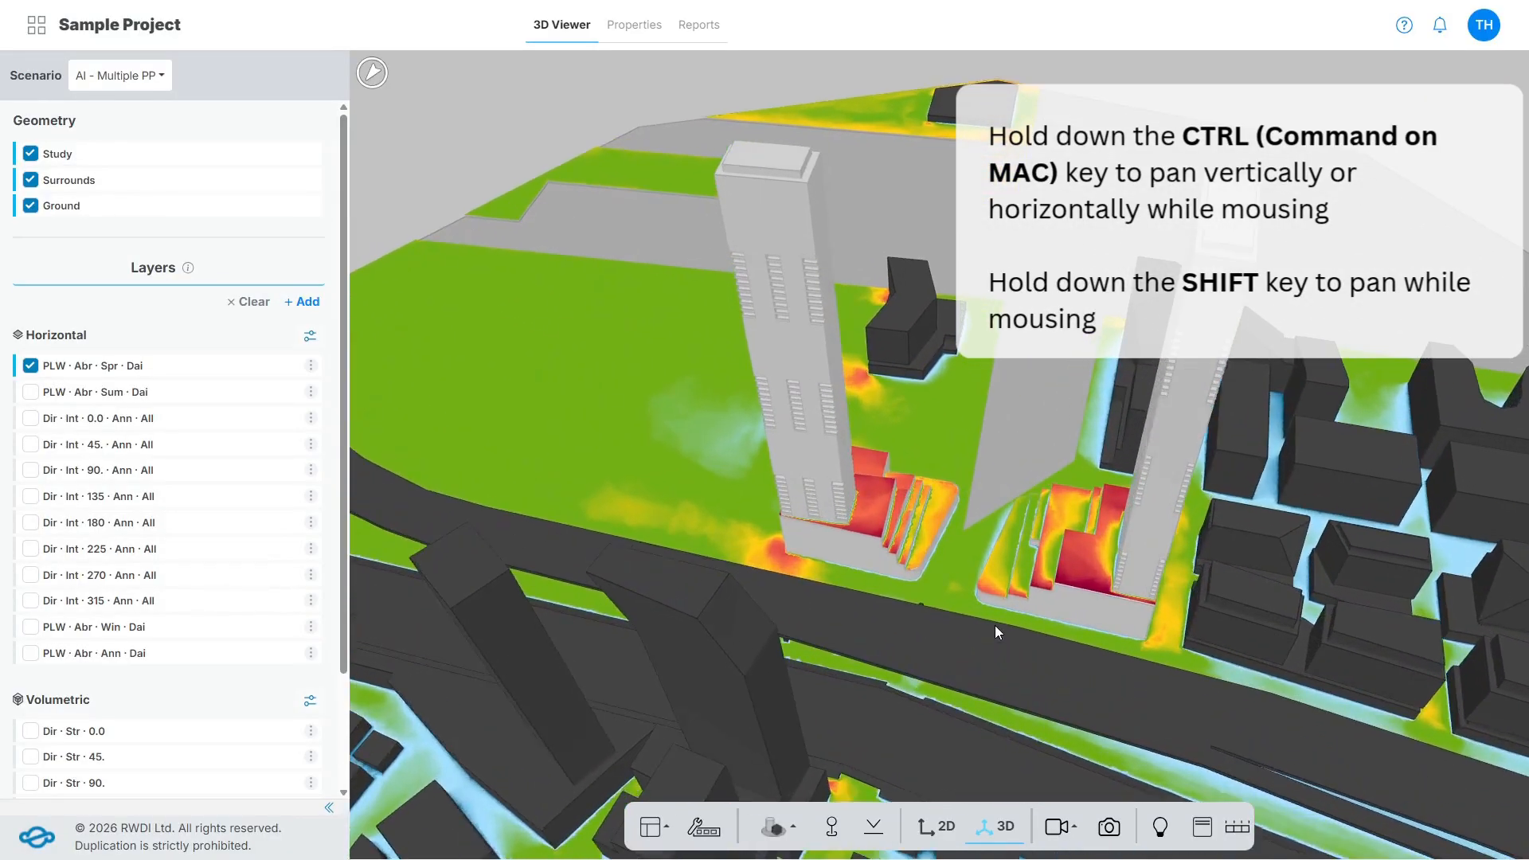
scroll(995, 624, up, 3)
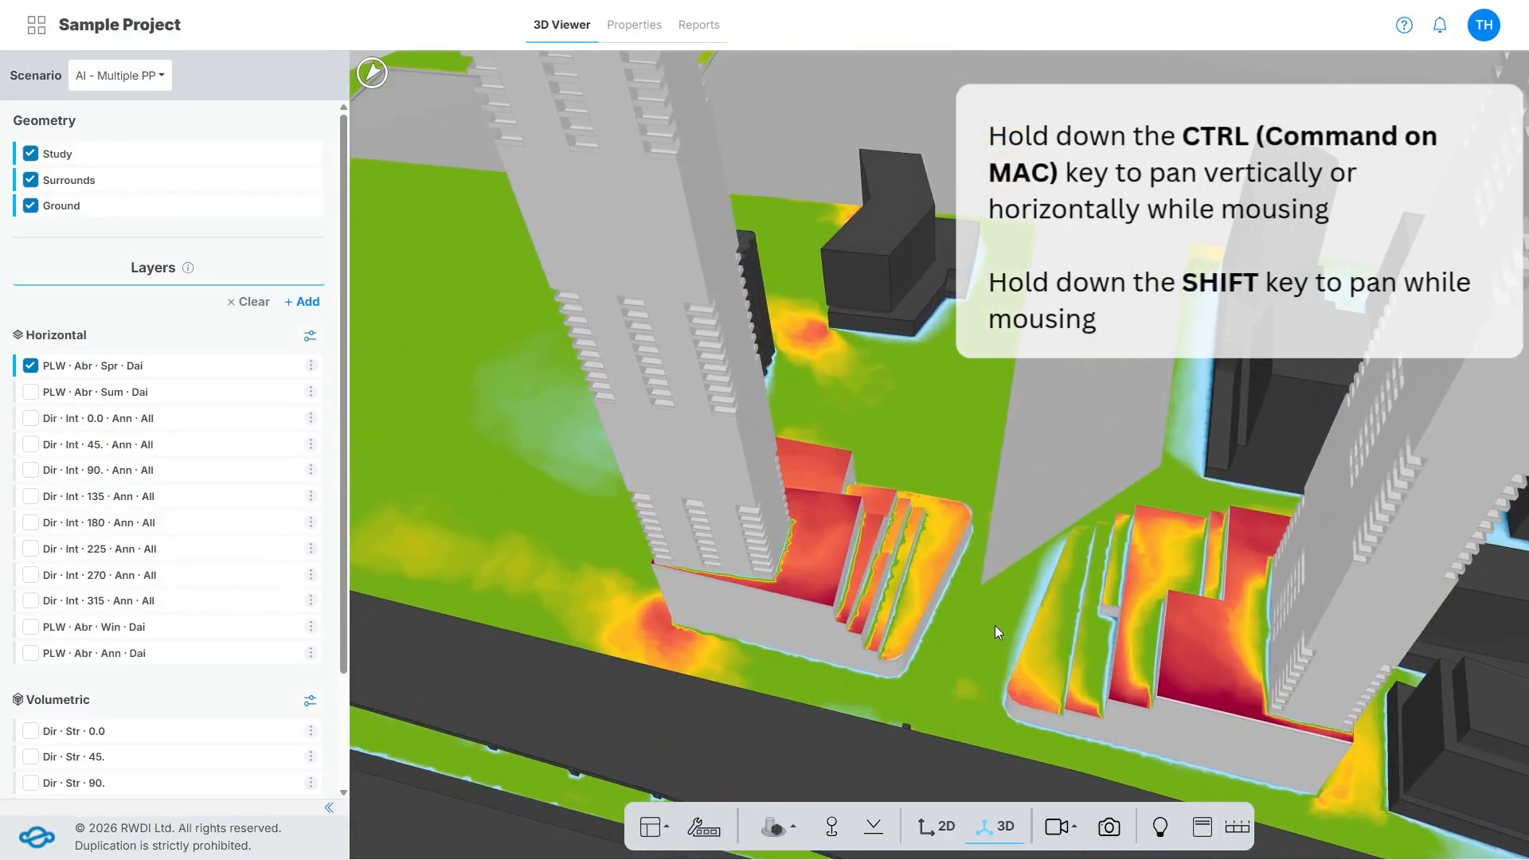
scroll(995, 624, down, 8)
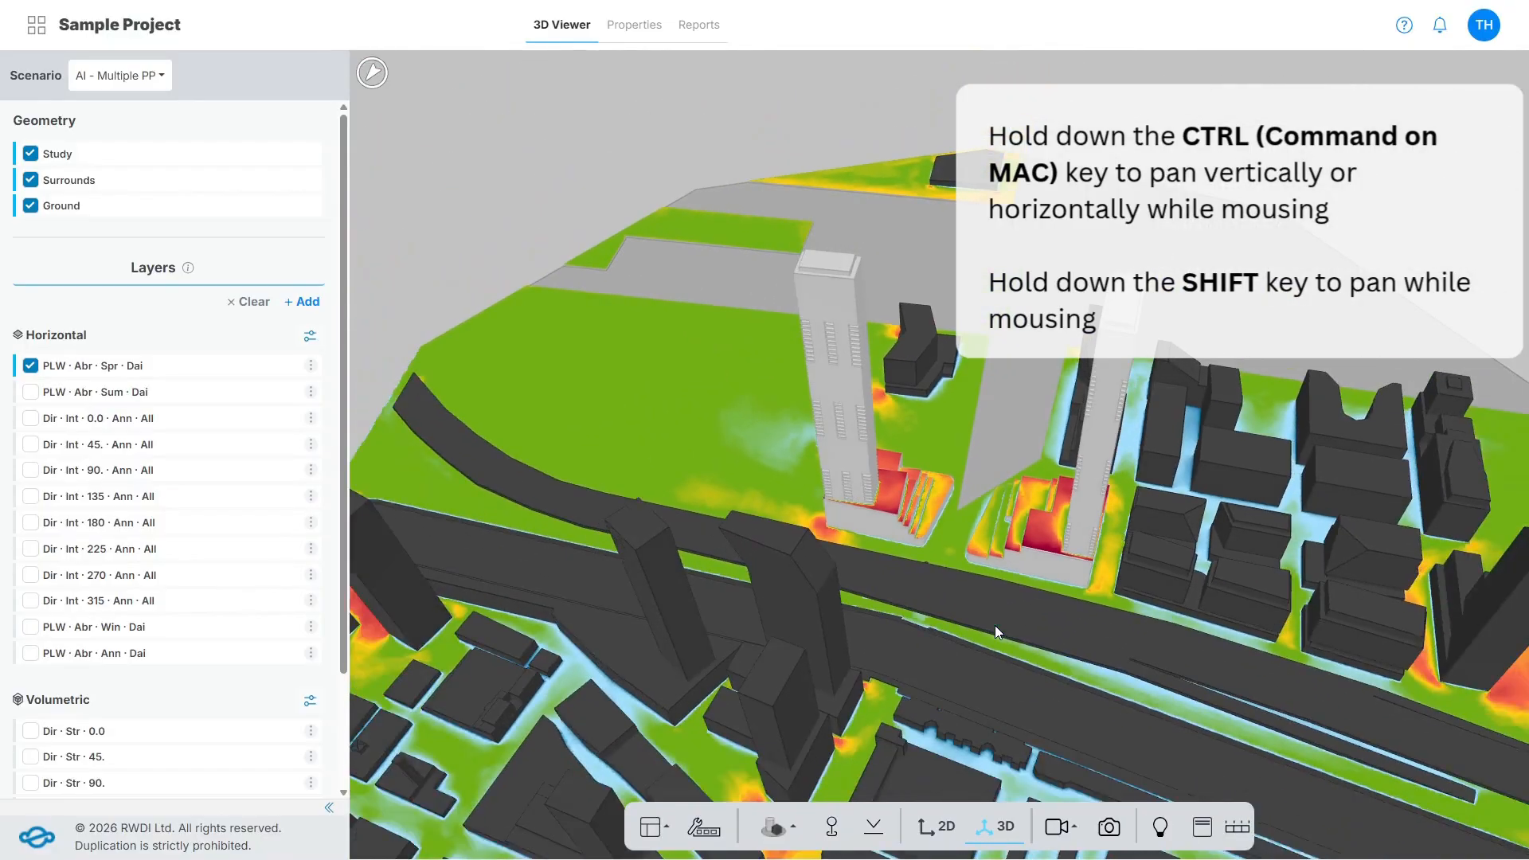
scroll(996, 624, down, 3)
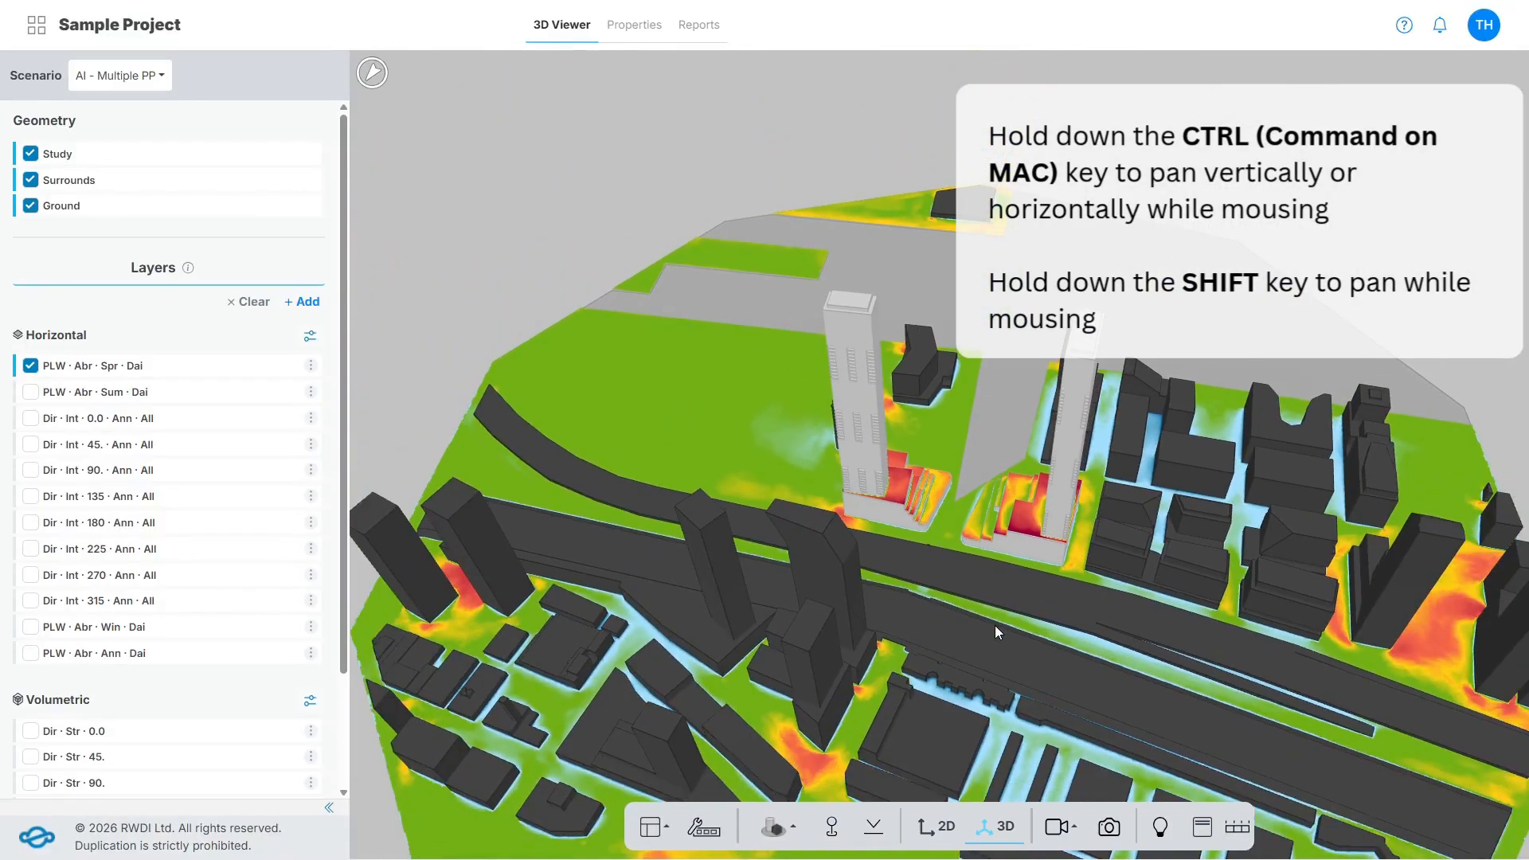
drag(995, 624, 1131, 628)
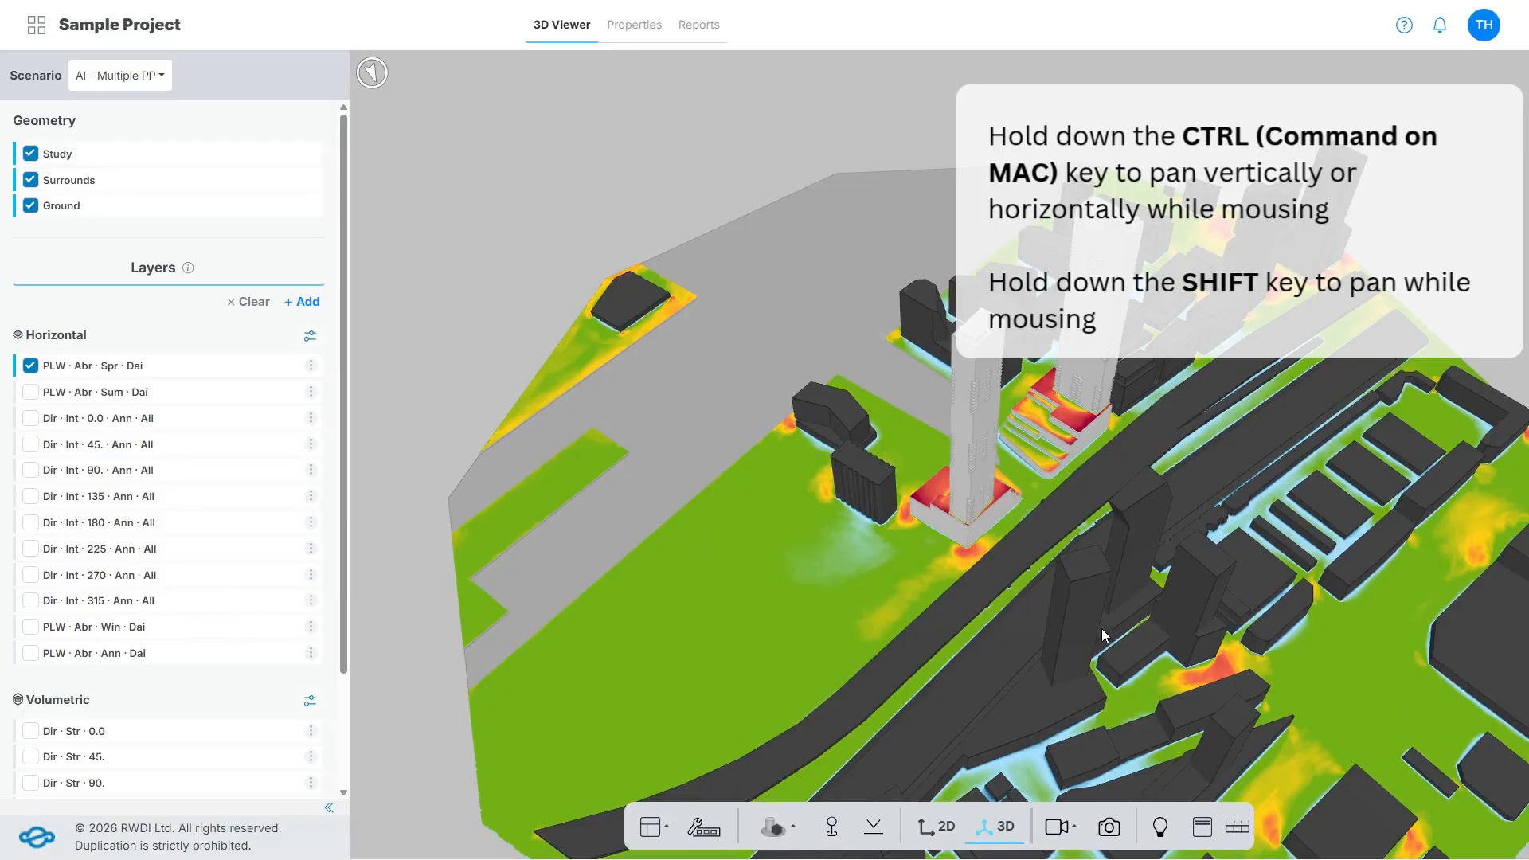
ctrl+drag(1101, 628, 911, 639)
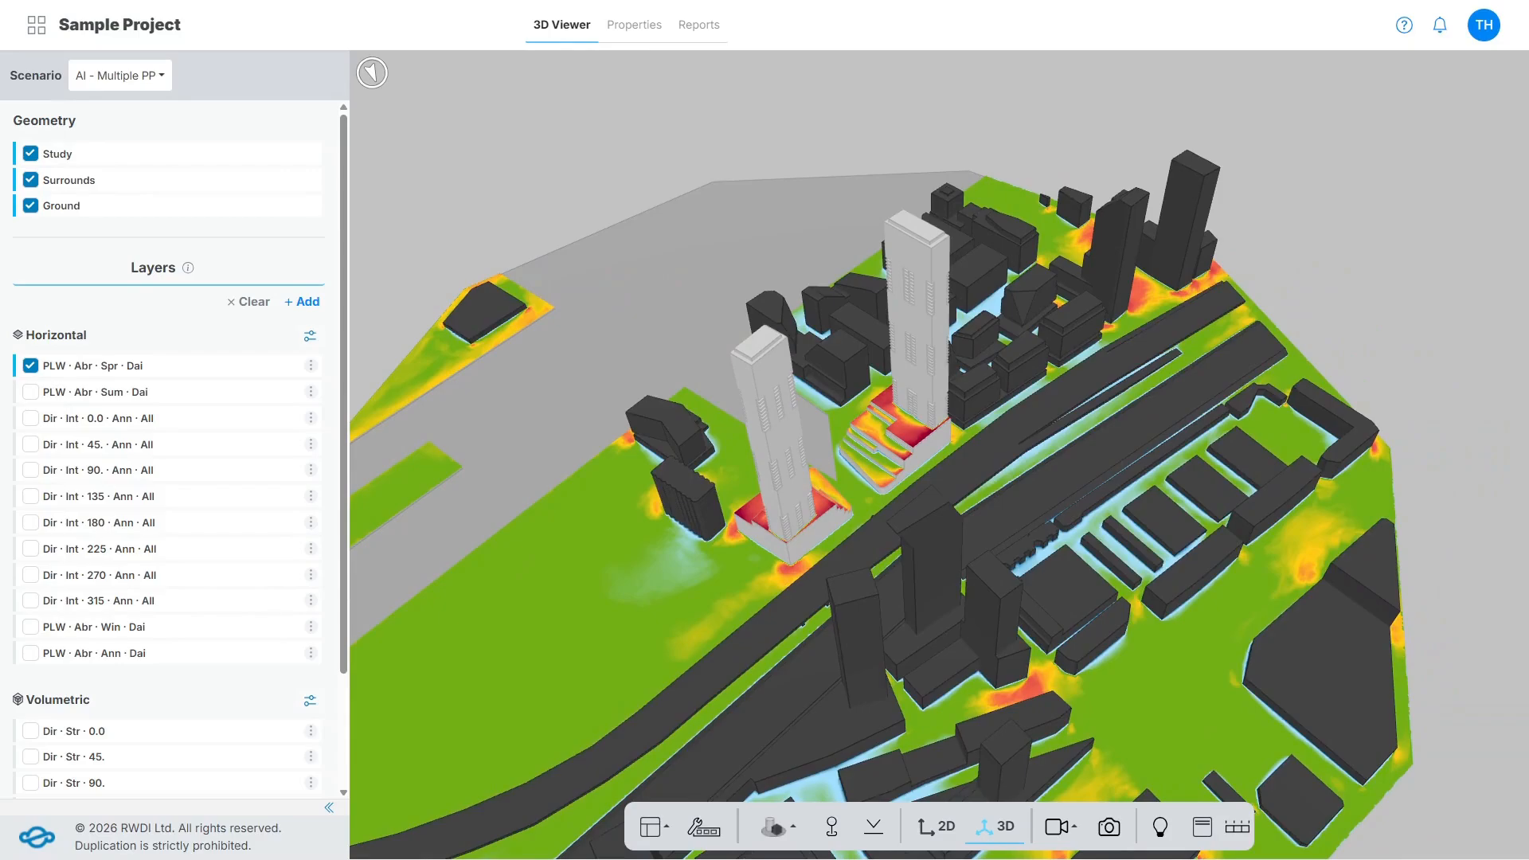
click(371, 75)
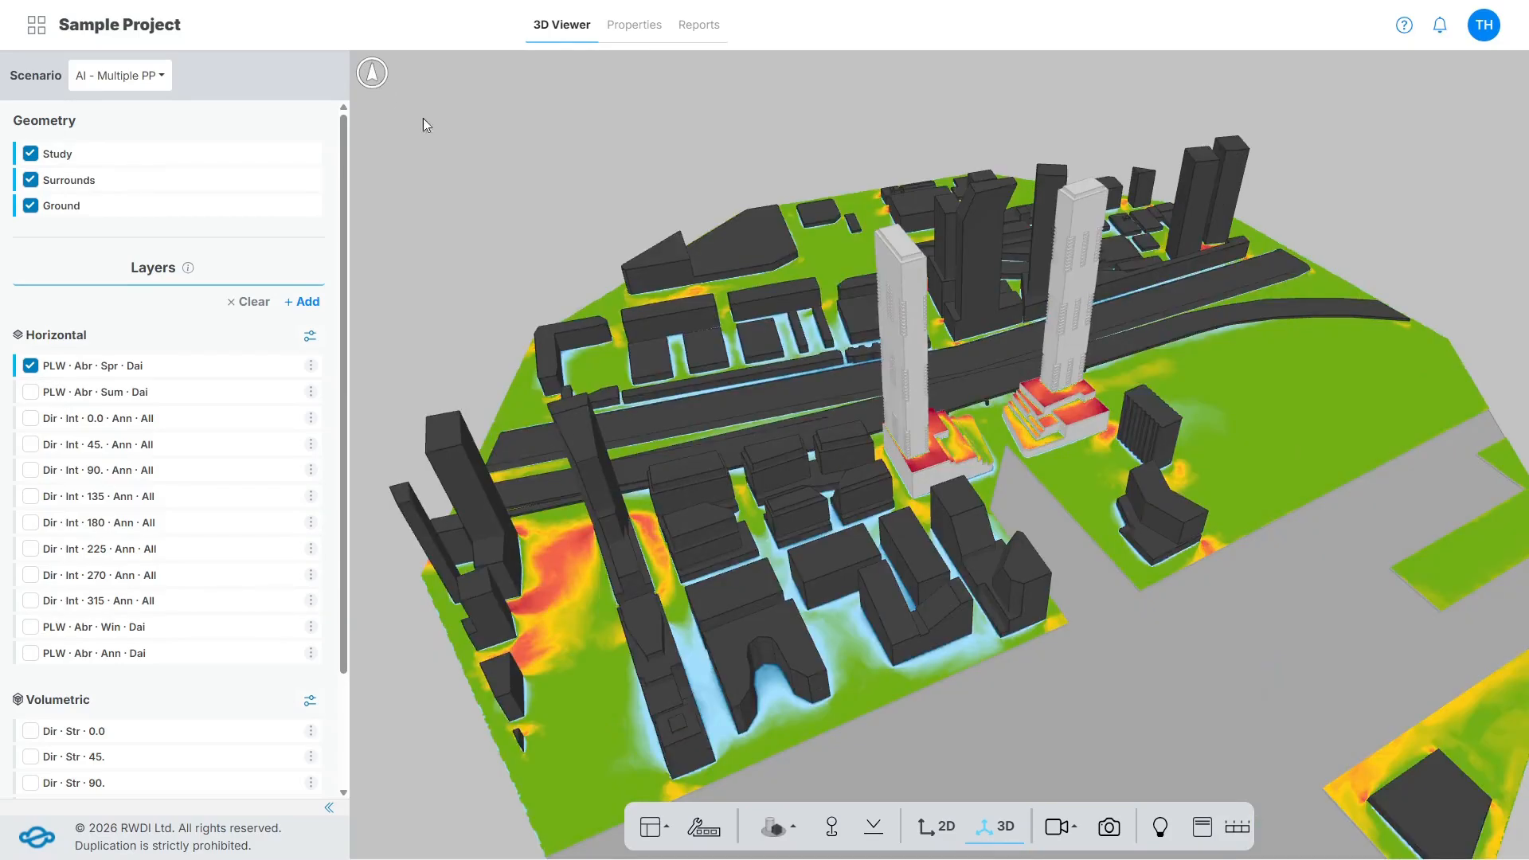
Display the Dir · Int · 270 · Ann · All layer, and collapse and re-expand the viewer toolbar.
click(30, 575)
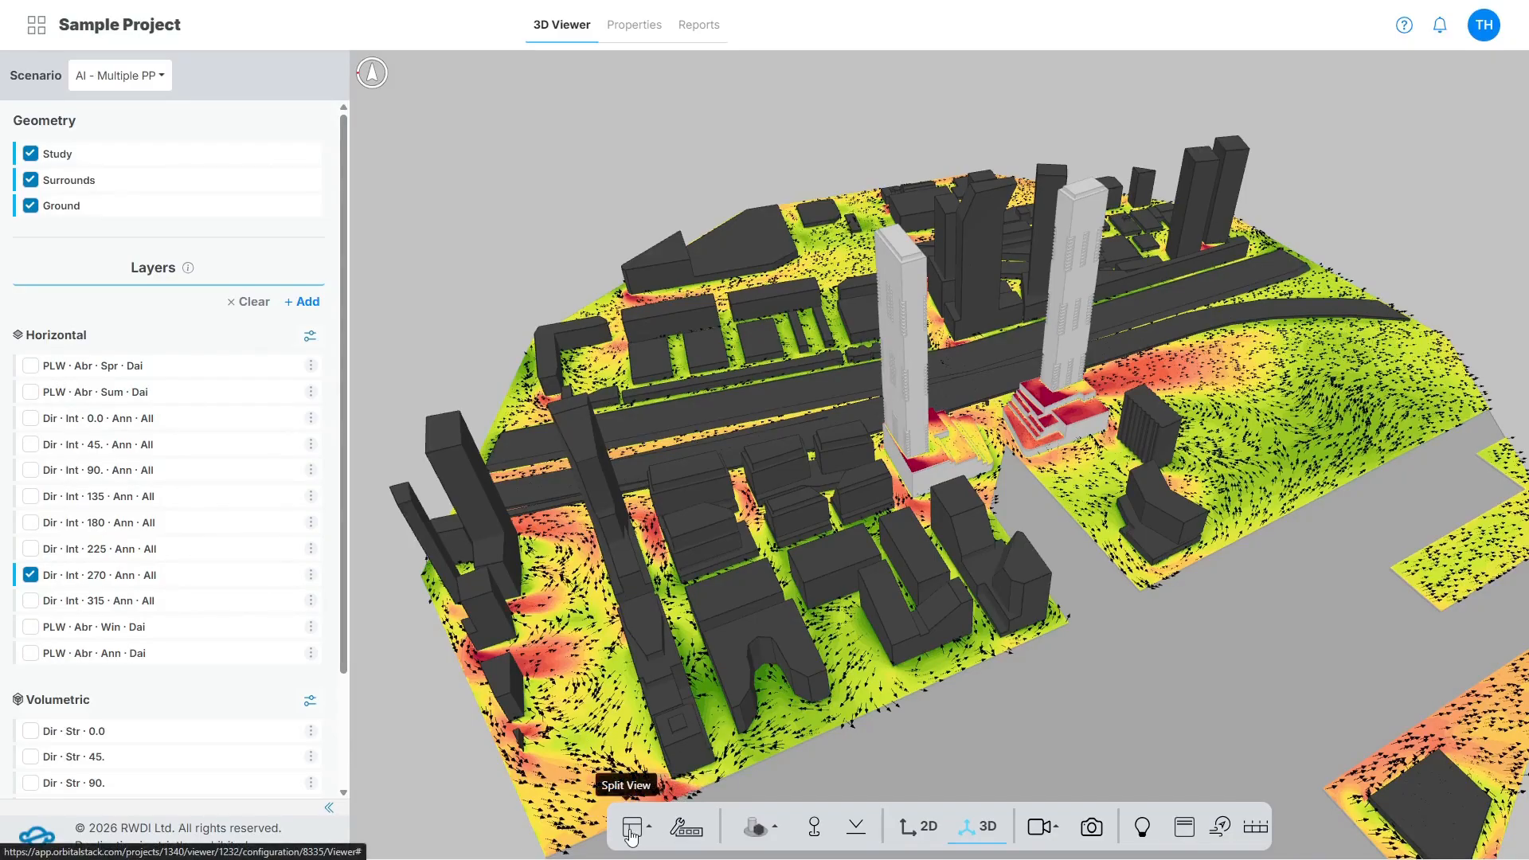
click(683, 832)
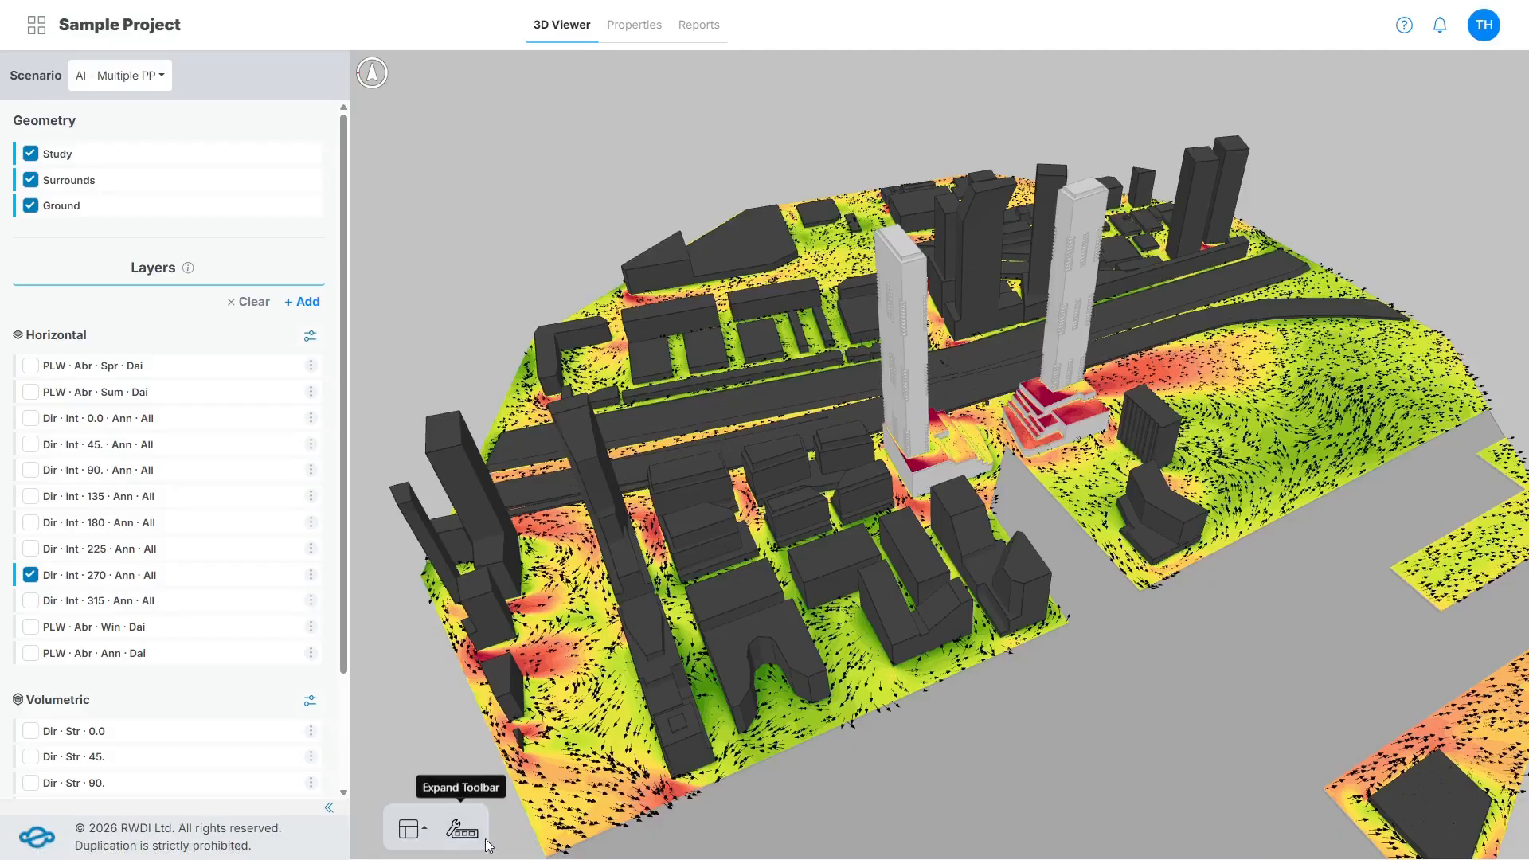
click(461, 829)
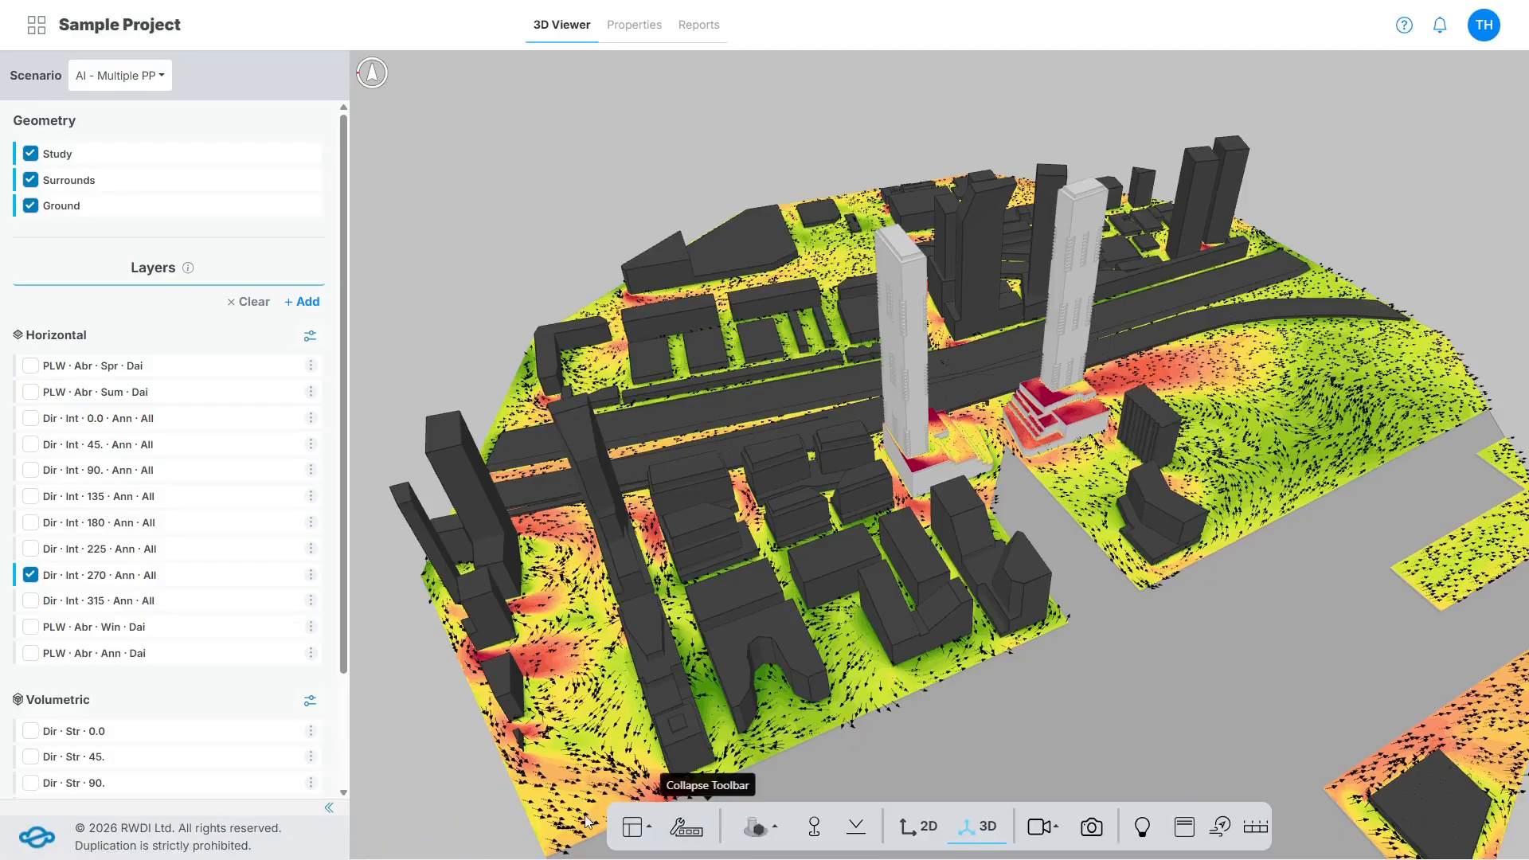
Split the viewer side by side and add and display the annual daily Pedestrian Wind Comfort layer in view B.
click(636, 829)
click(667, 789)
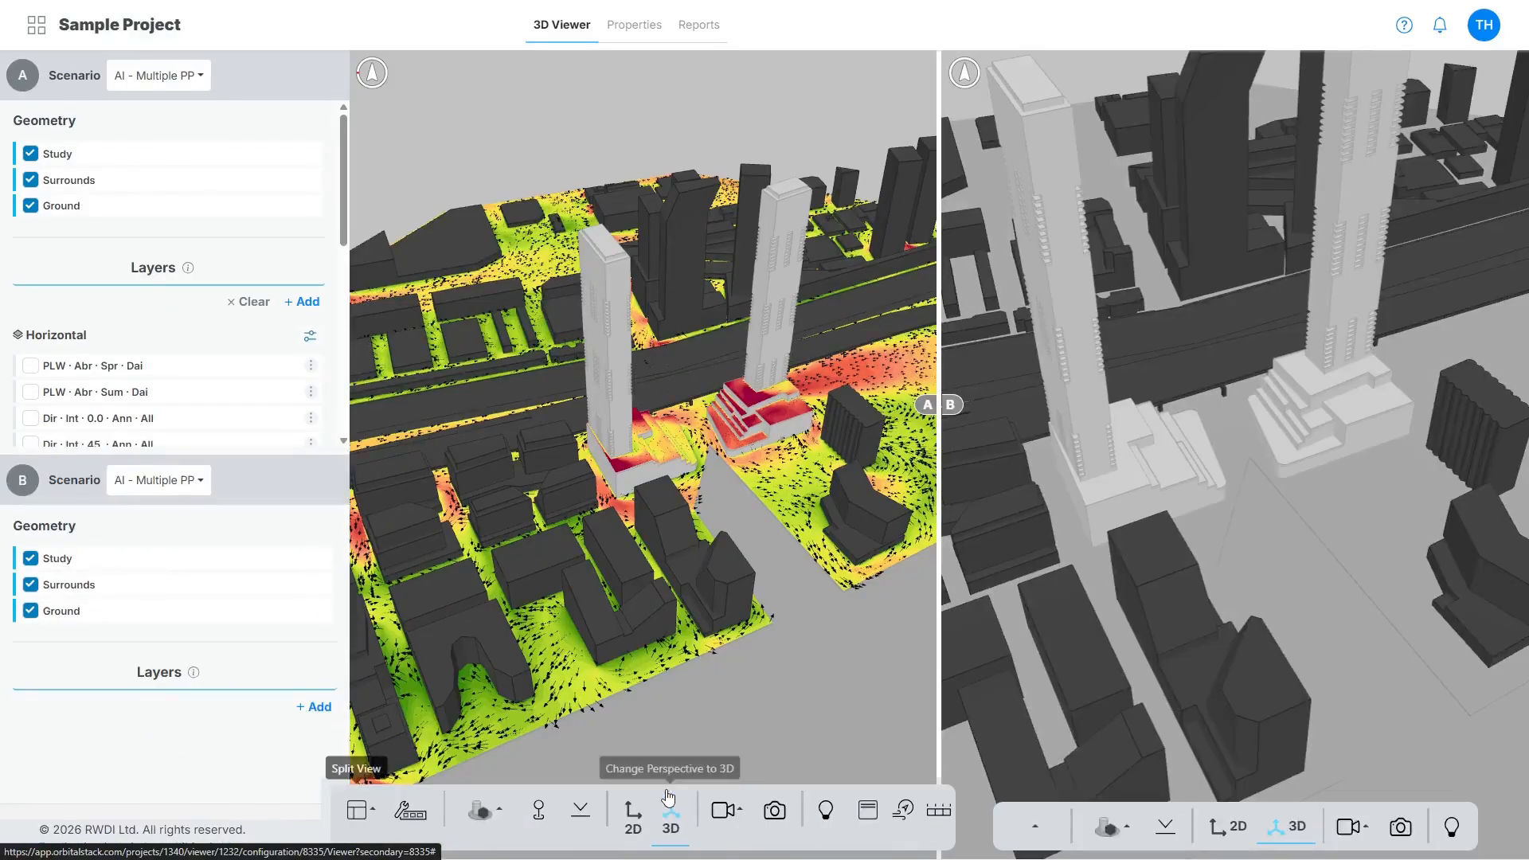
click(319, 708)
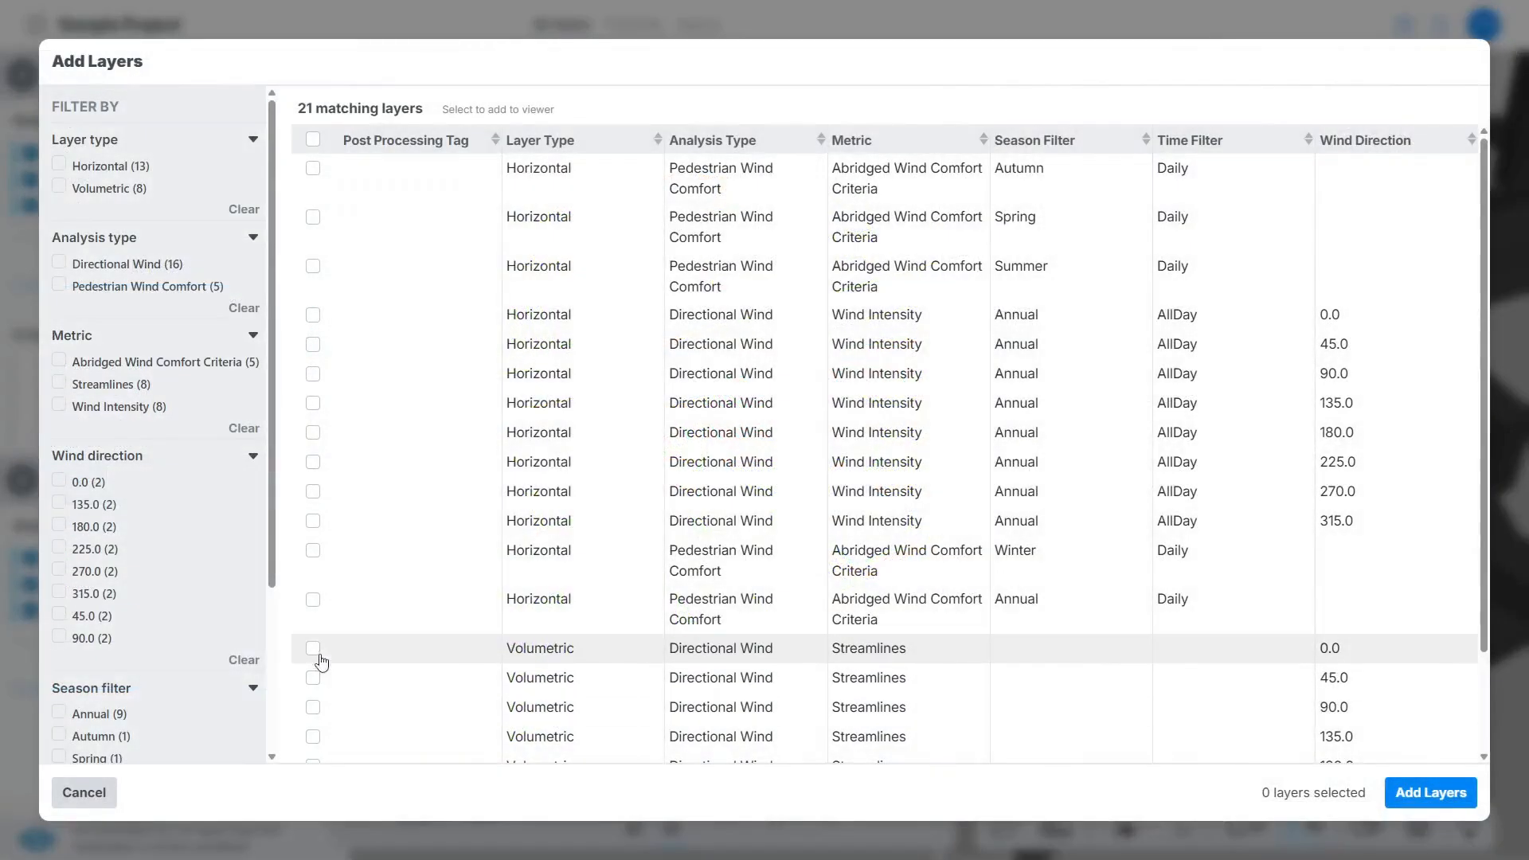
click(314, 610)
click(1395, 793)
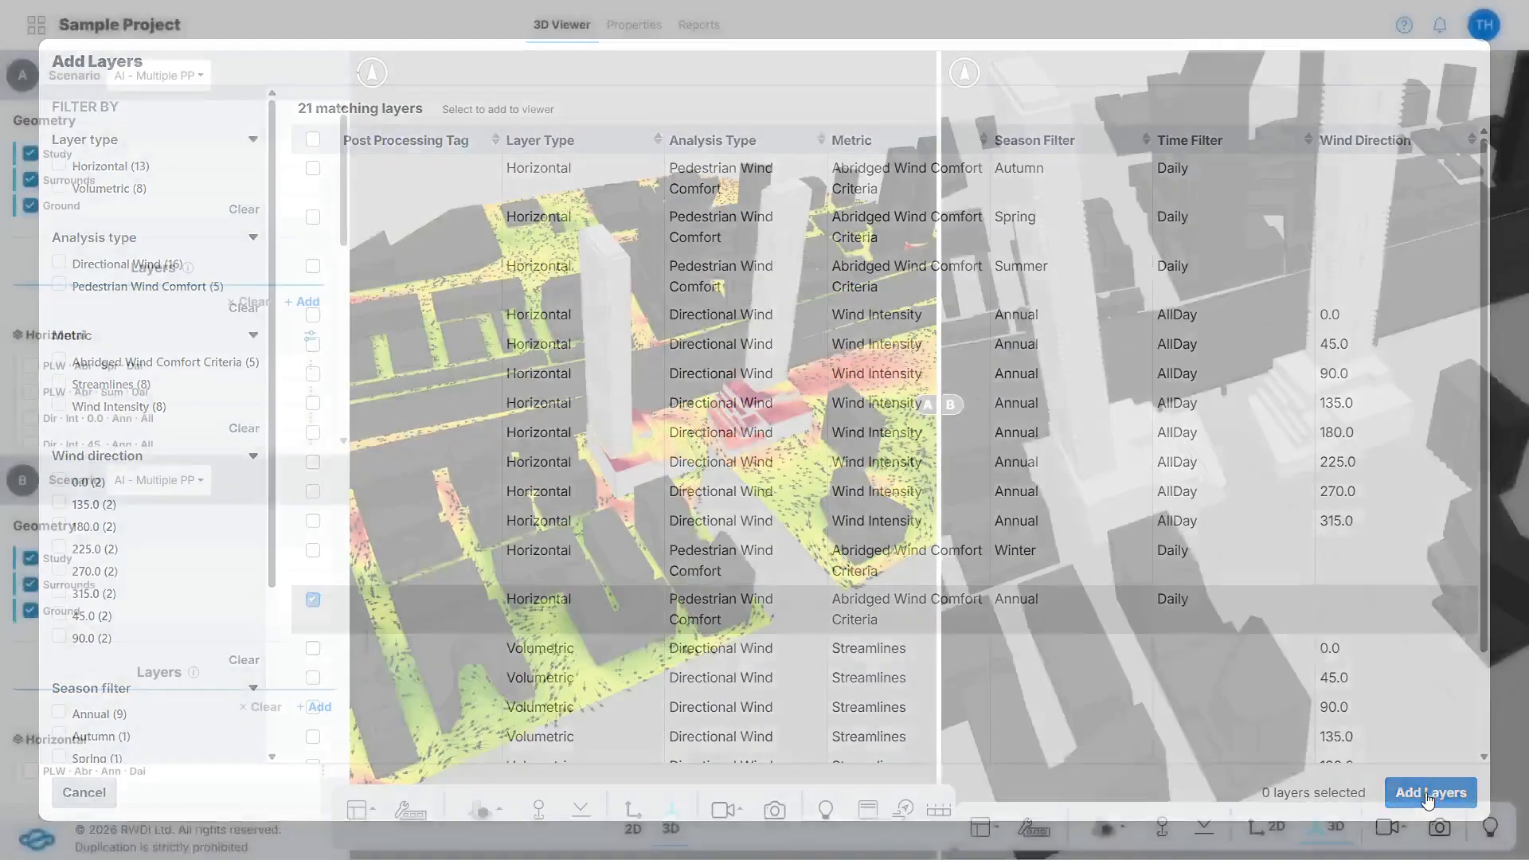
click(30, 771)
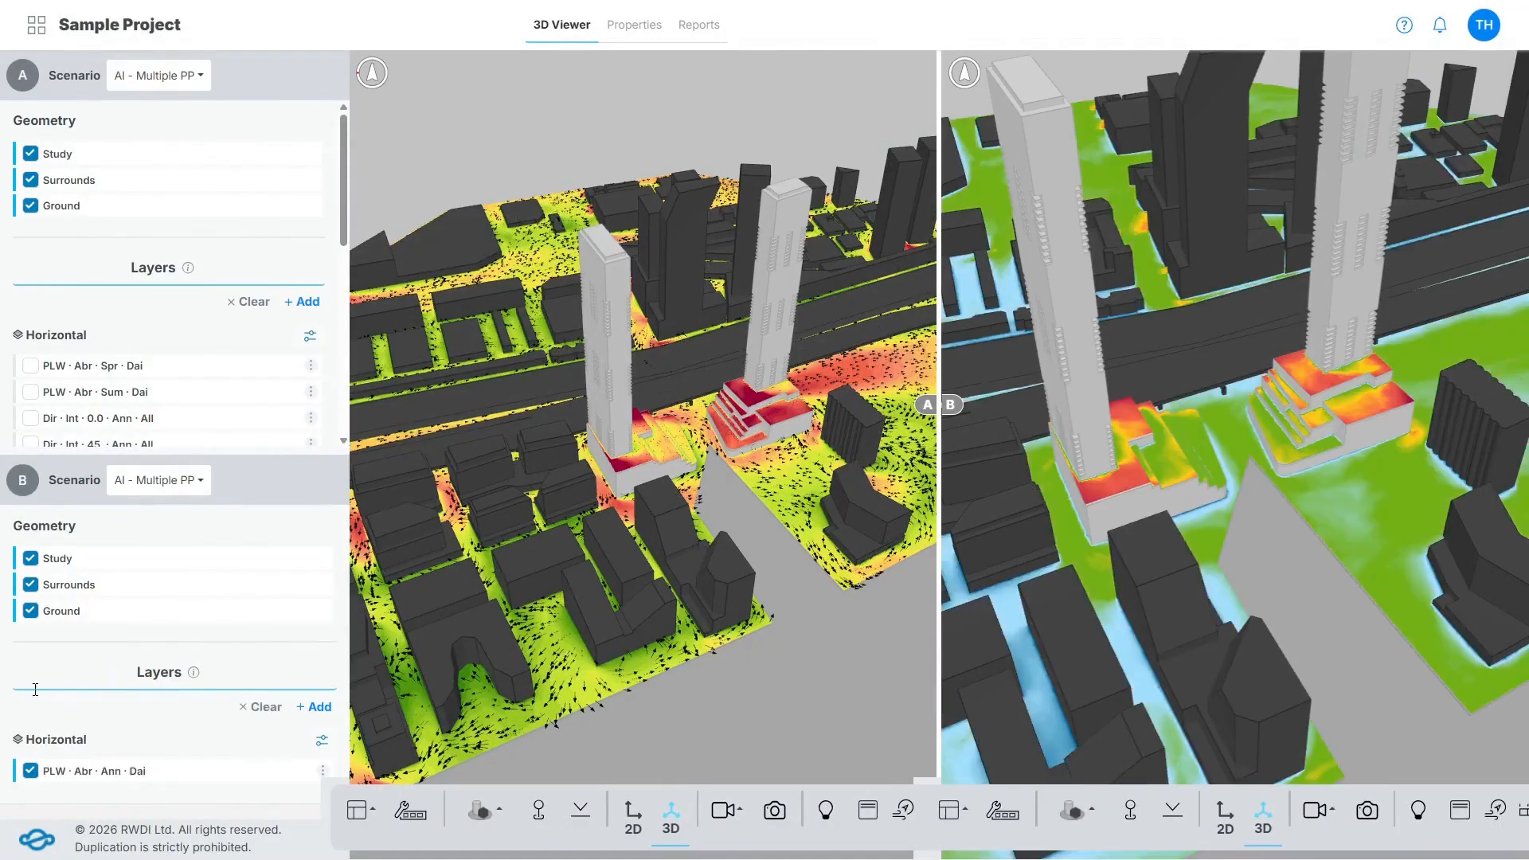
Return the viewer from the side-by-side split to a single view.
click(360, 810)
click(402, 758)
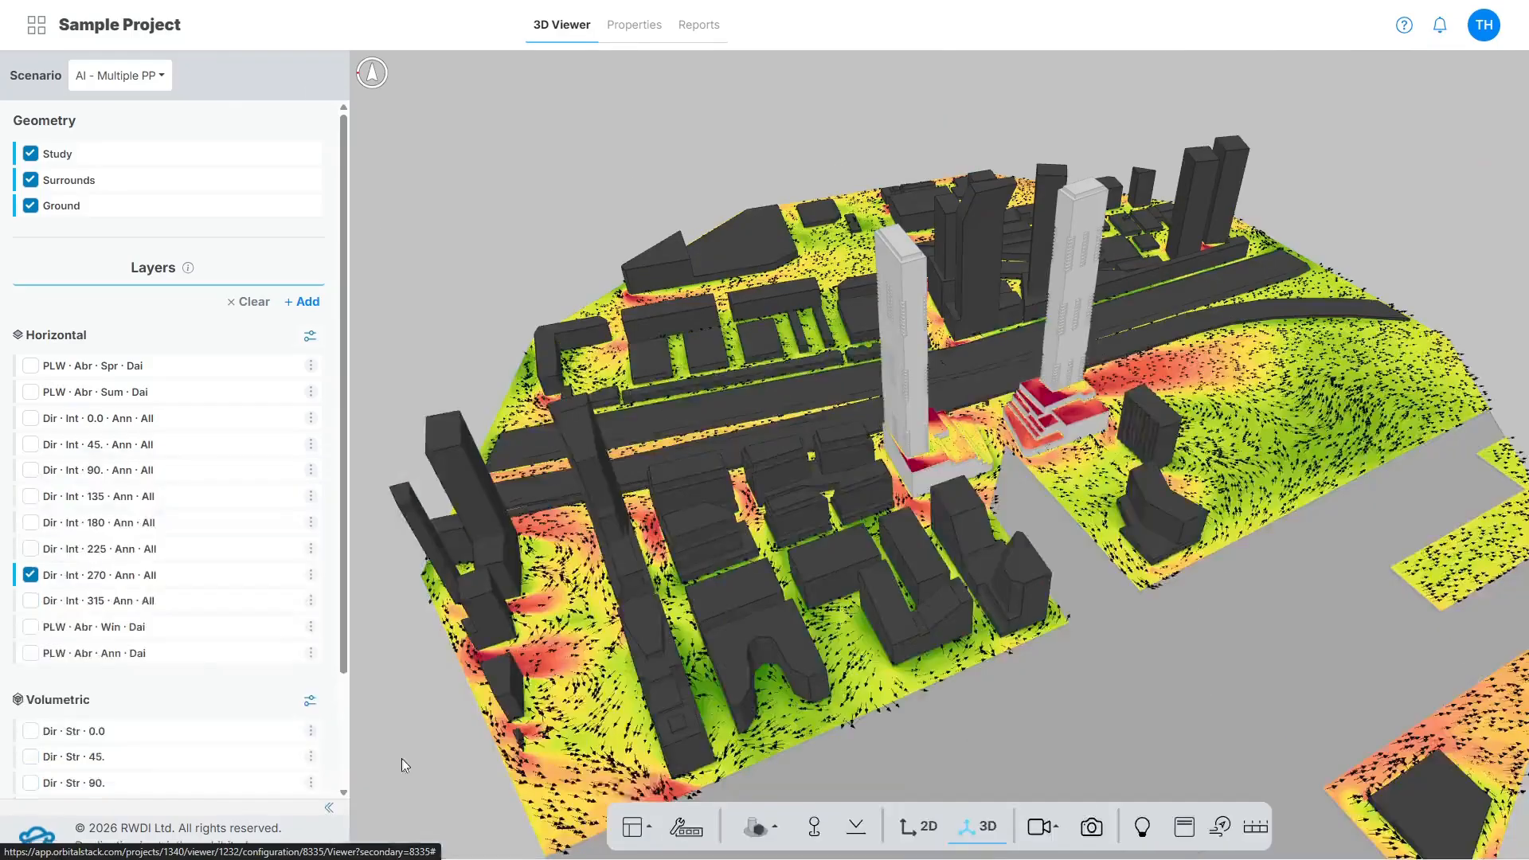
Try the Light and Geometry themes on the 3D model, and set its theme to Dark.
click(756, 826)
click(804, 700)
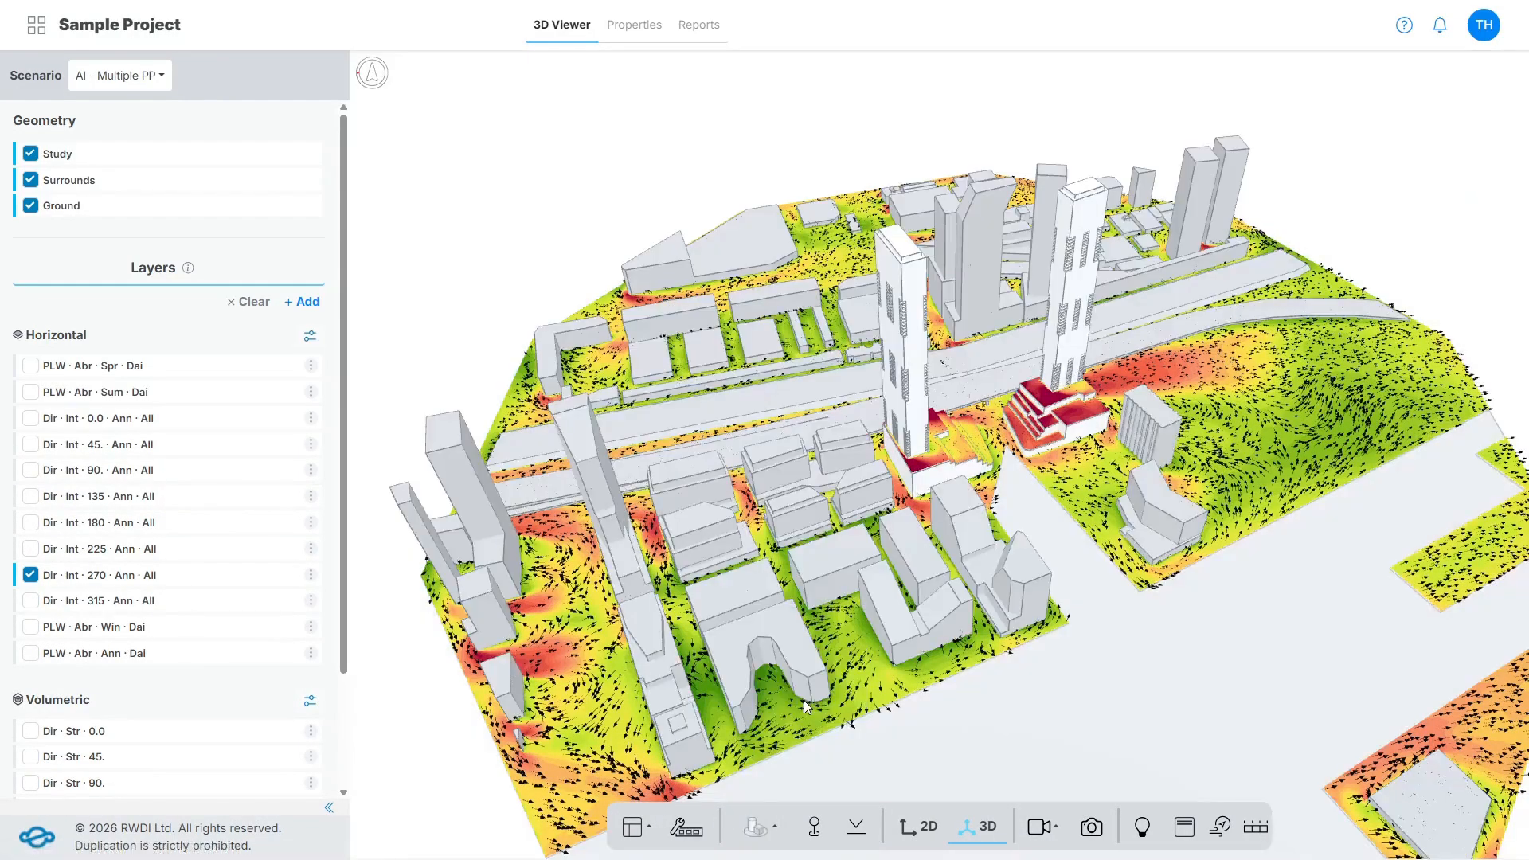
click(756, 827)
click(792, 756)
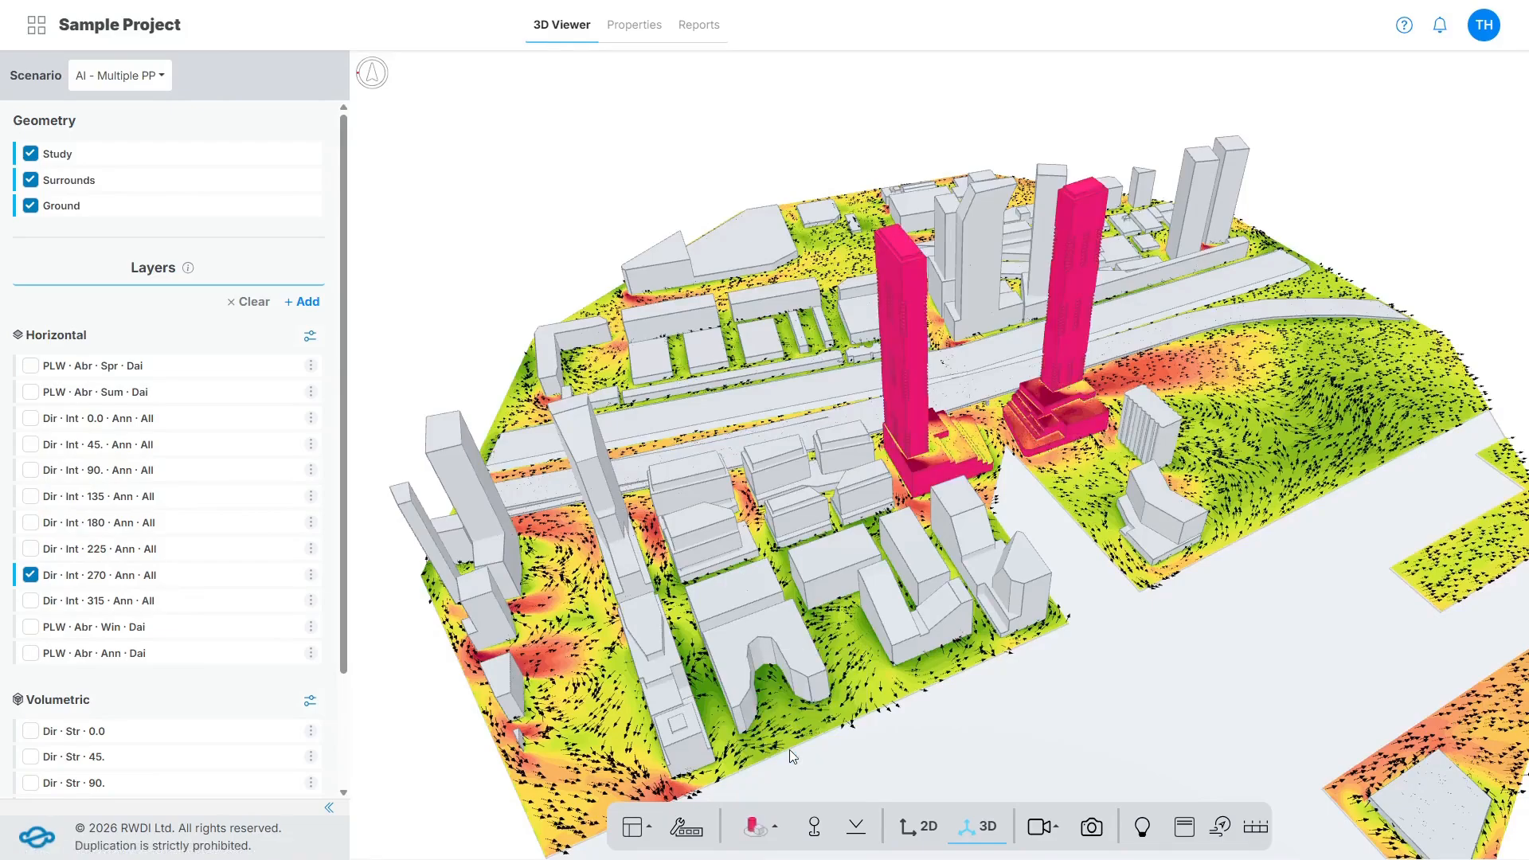
click(772, 831)
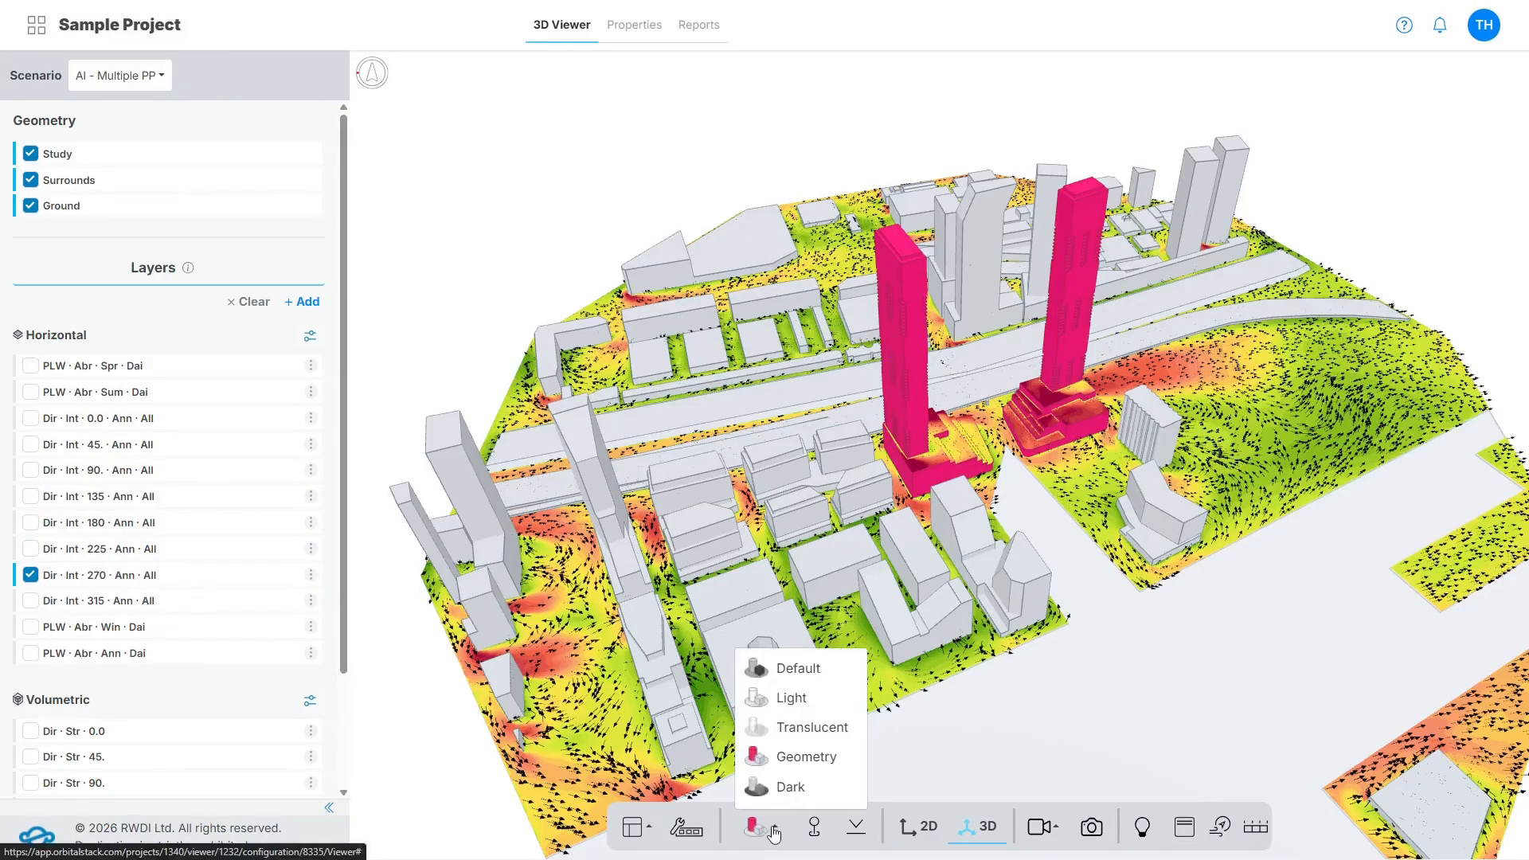
click(790, 789)
Place data probes on the terraces of both tower podiums and on the open ground beside them, and turn the data probes off.
click(816, 825)
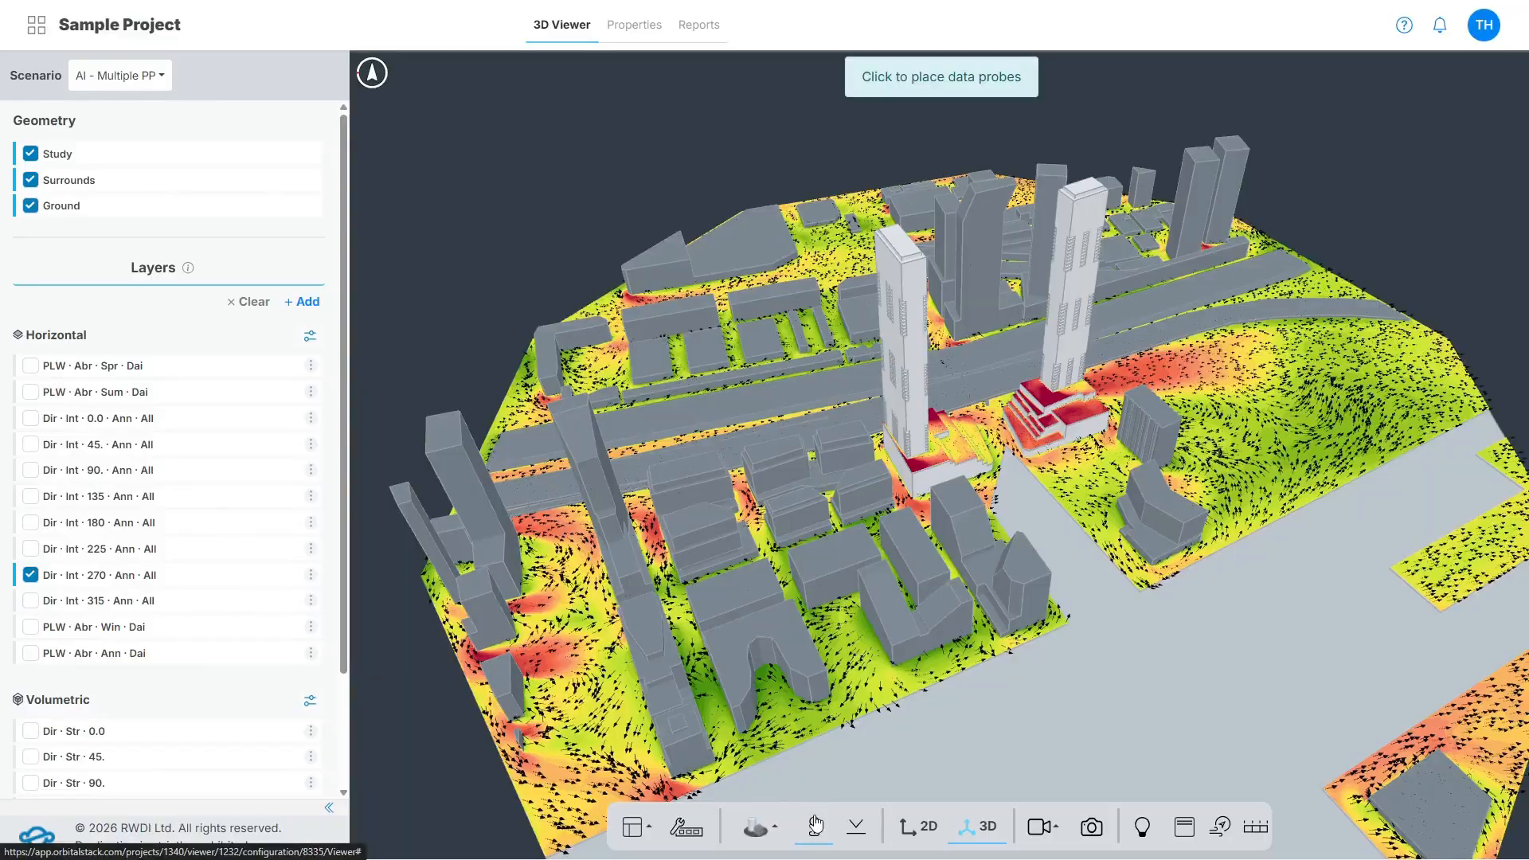
click(977, 470)
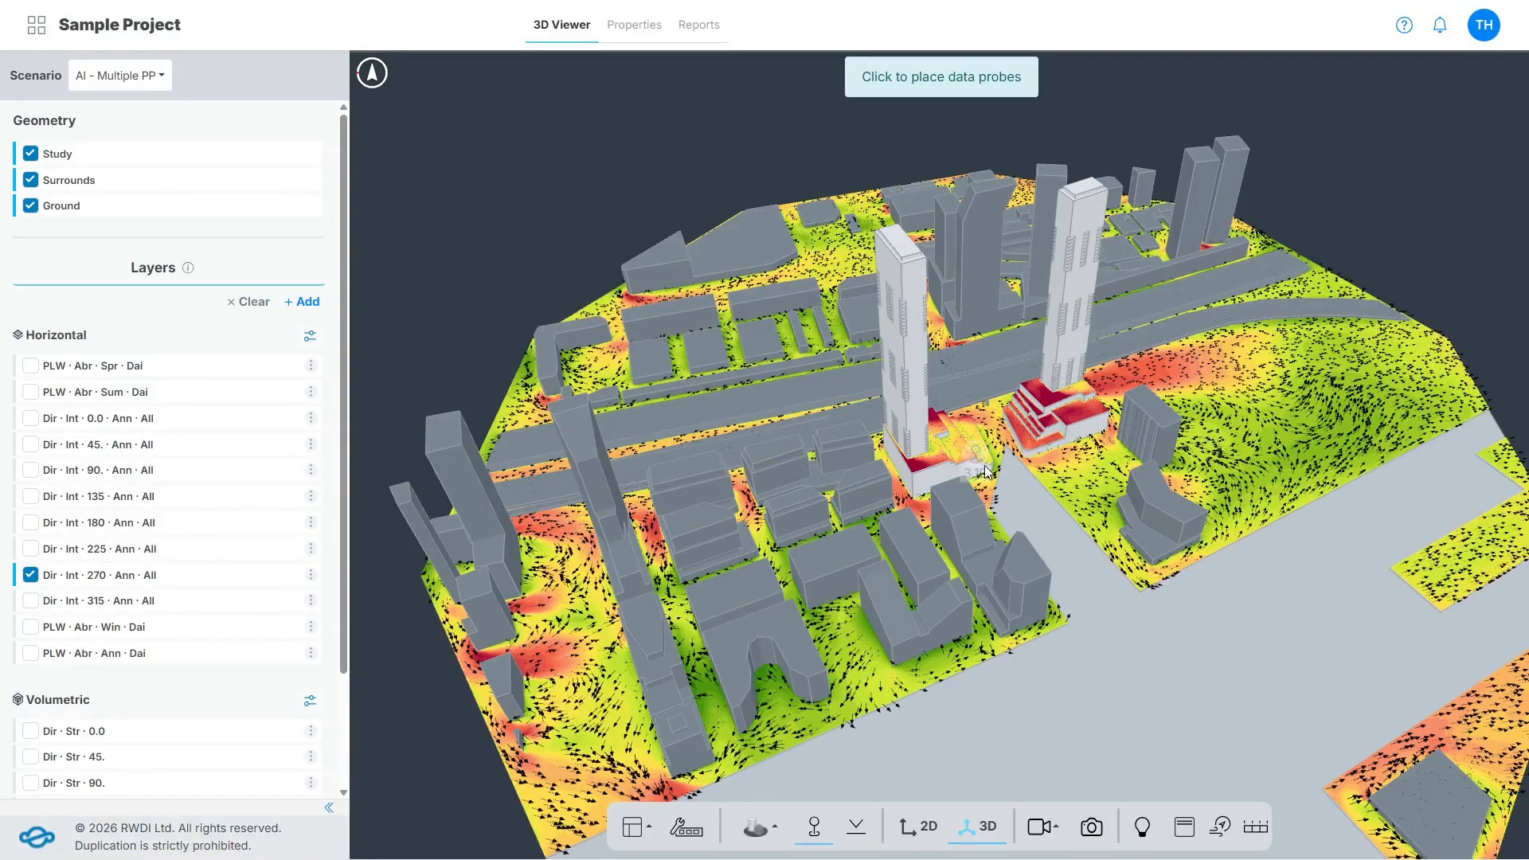
scroll(979, 476, up, 2)
scroll(975, 473, up, 3)
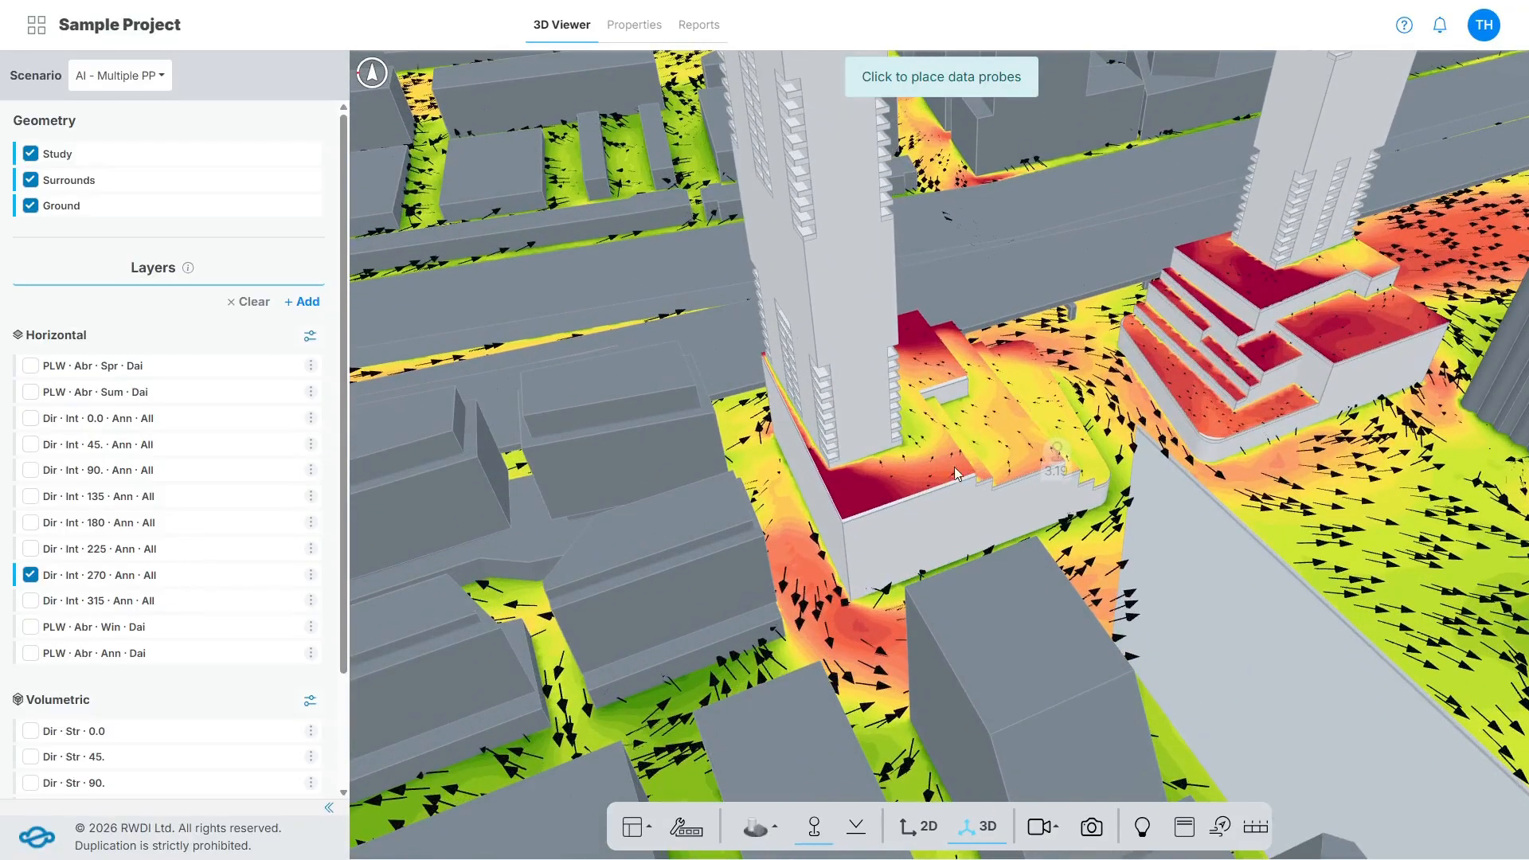
click(951, 478)
click(1244, 414)
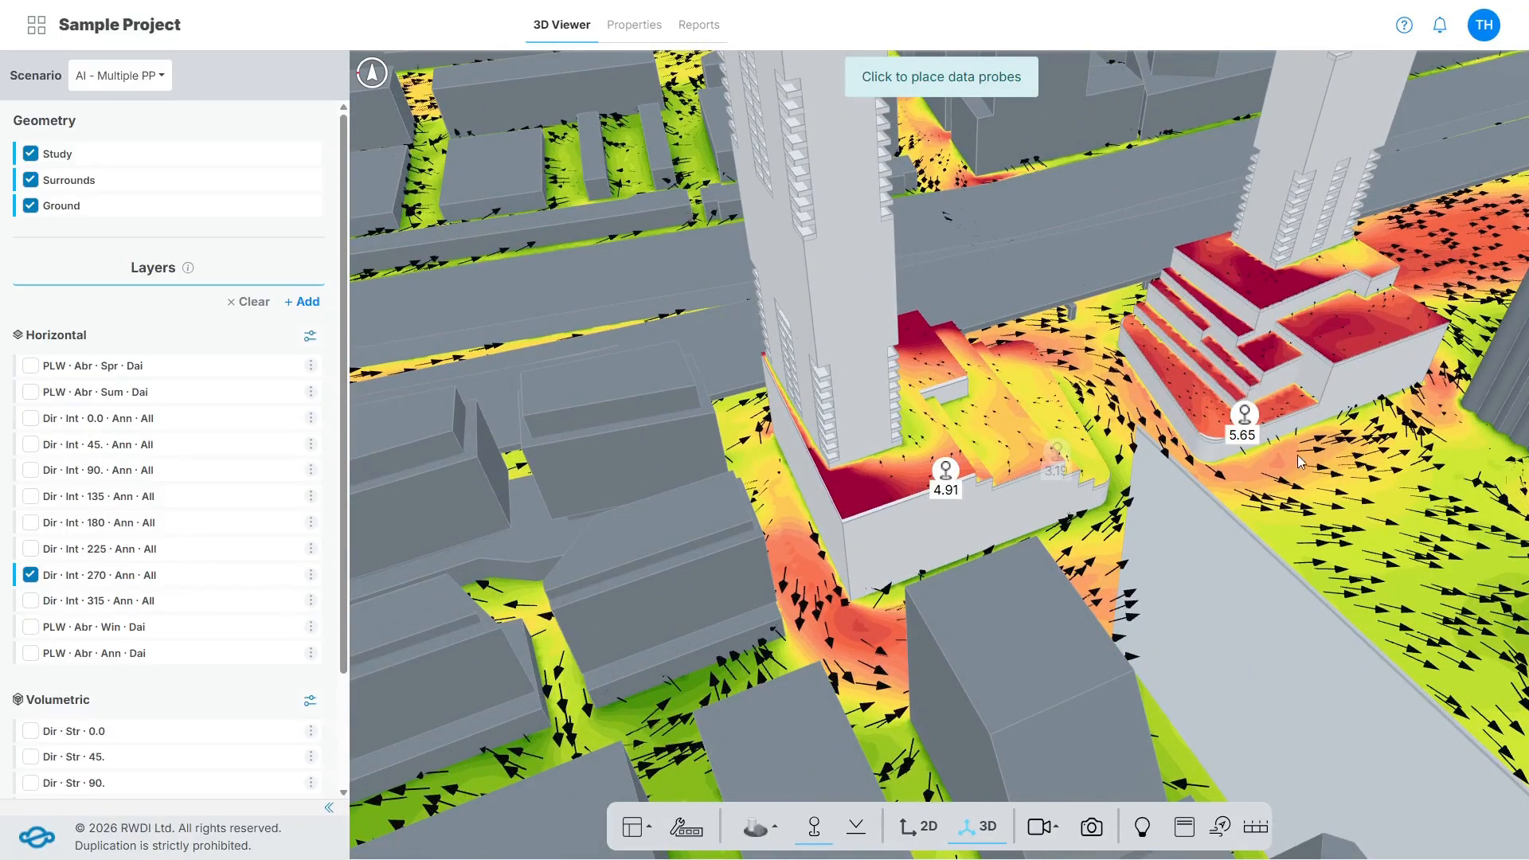
click(1319, 524)
drag(1382, 548, 1181, 568)
click(1191, 586)
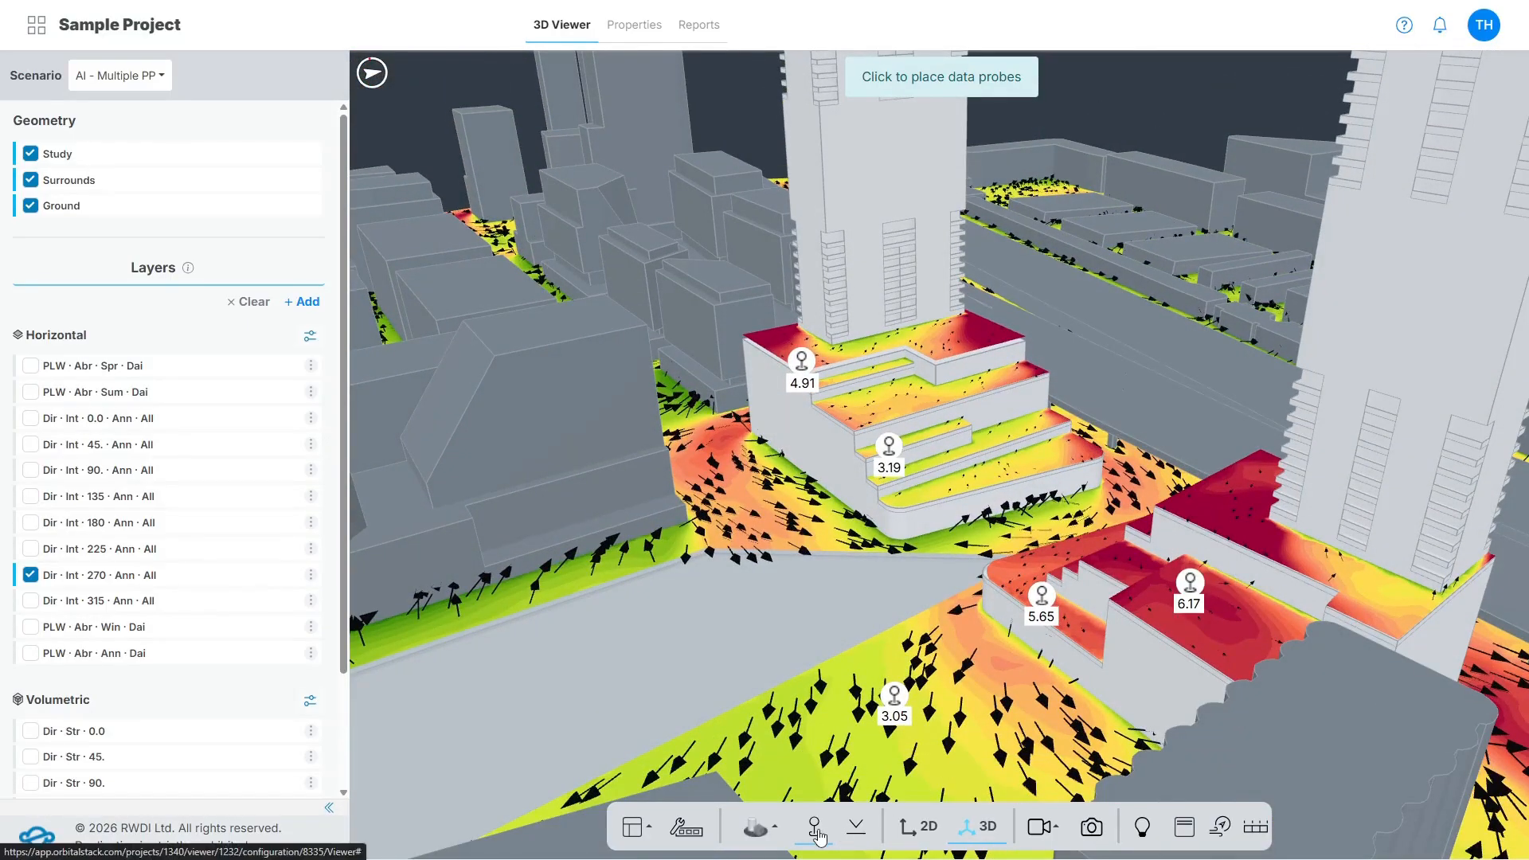
click(814, 828)
Try adjusting the clipping plane height, and change the perspective to 2D and back to 3D.
click(856, 828)
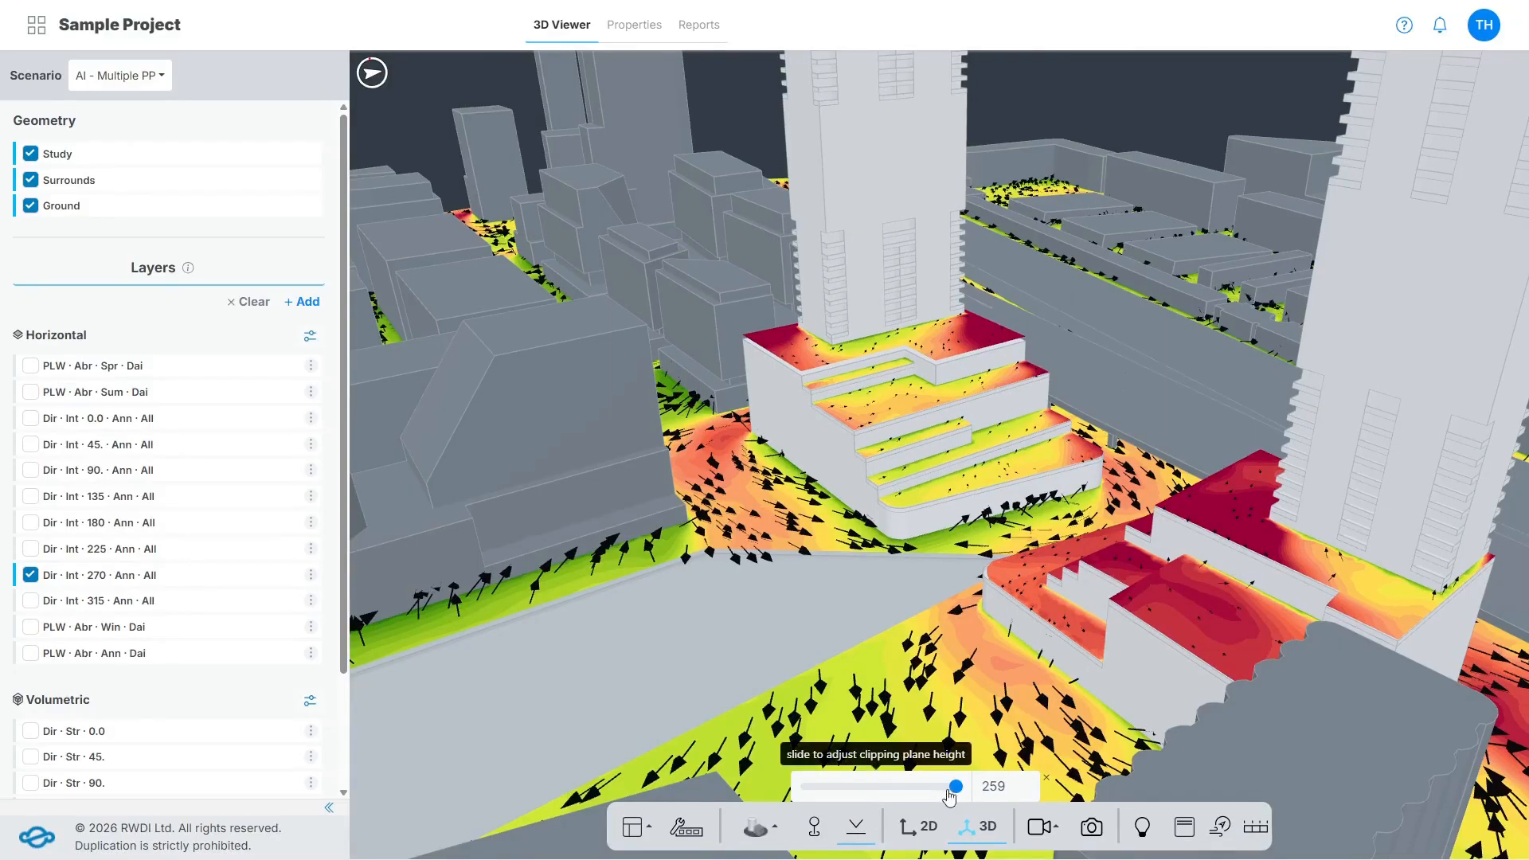
scroll(939, 627, down, 3)
scroll(940, 633, down, 5)
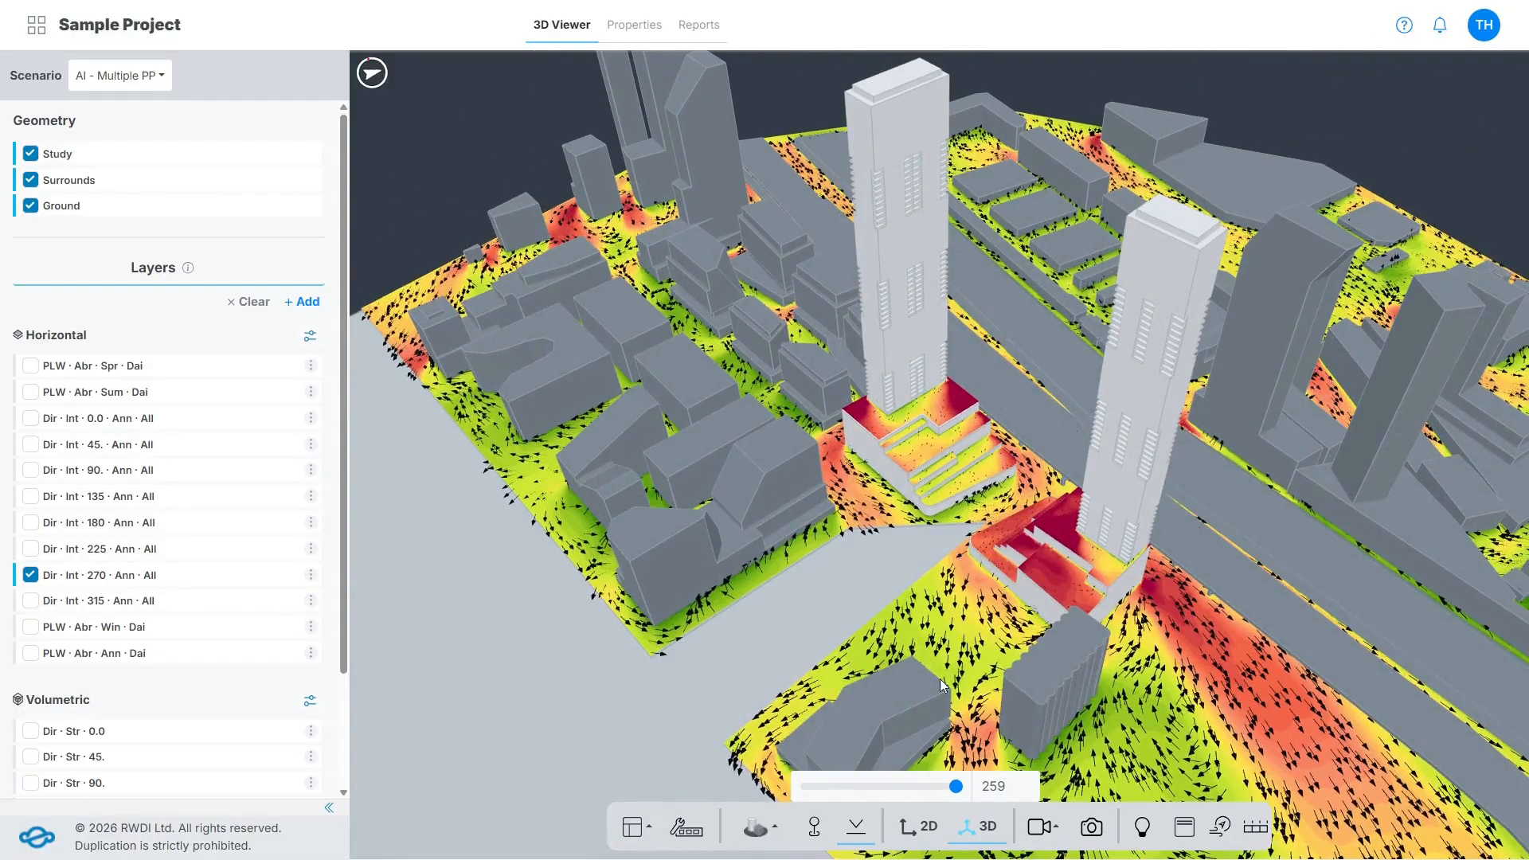
mouse_move(955, 788)
mouse_down()
mouse_move(905, 794)
mouse_move(948, 788)
mouse_up()
scroll(990, 726, up, 5)
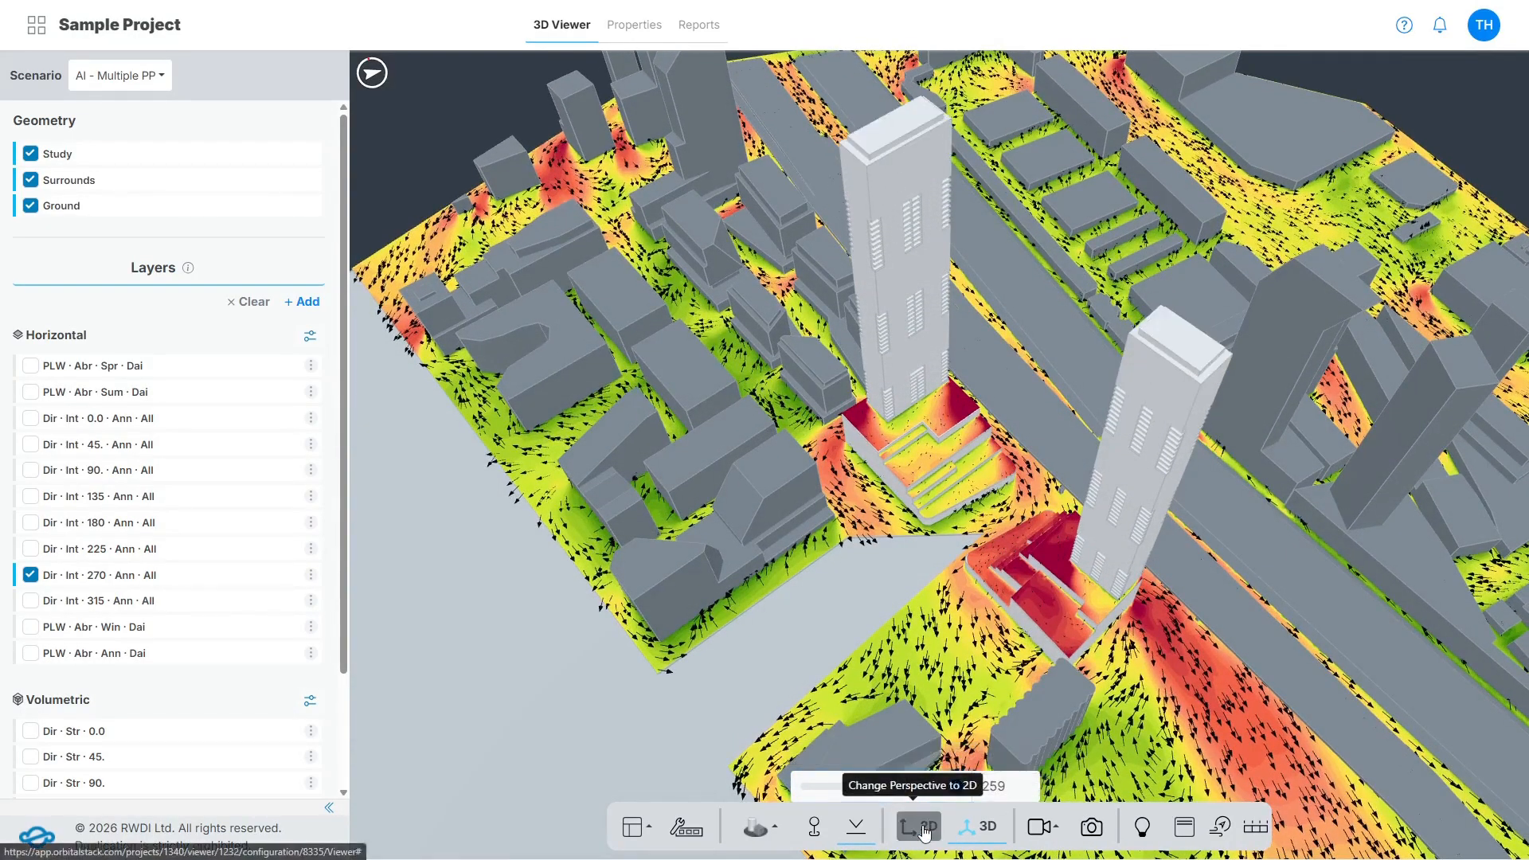
click(924, 828)
click(977, 828)
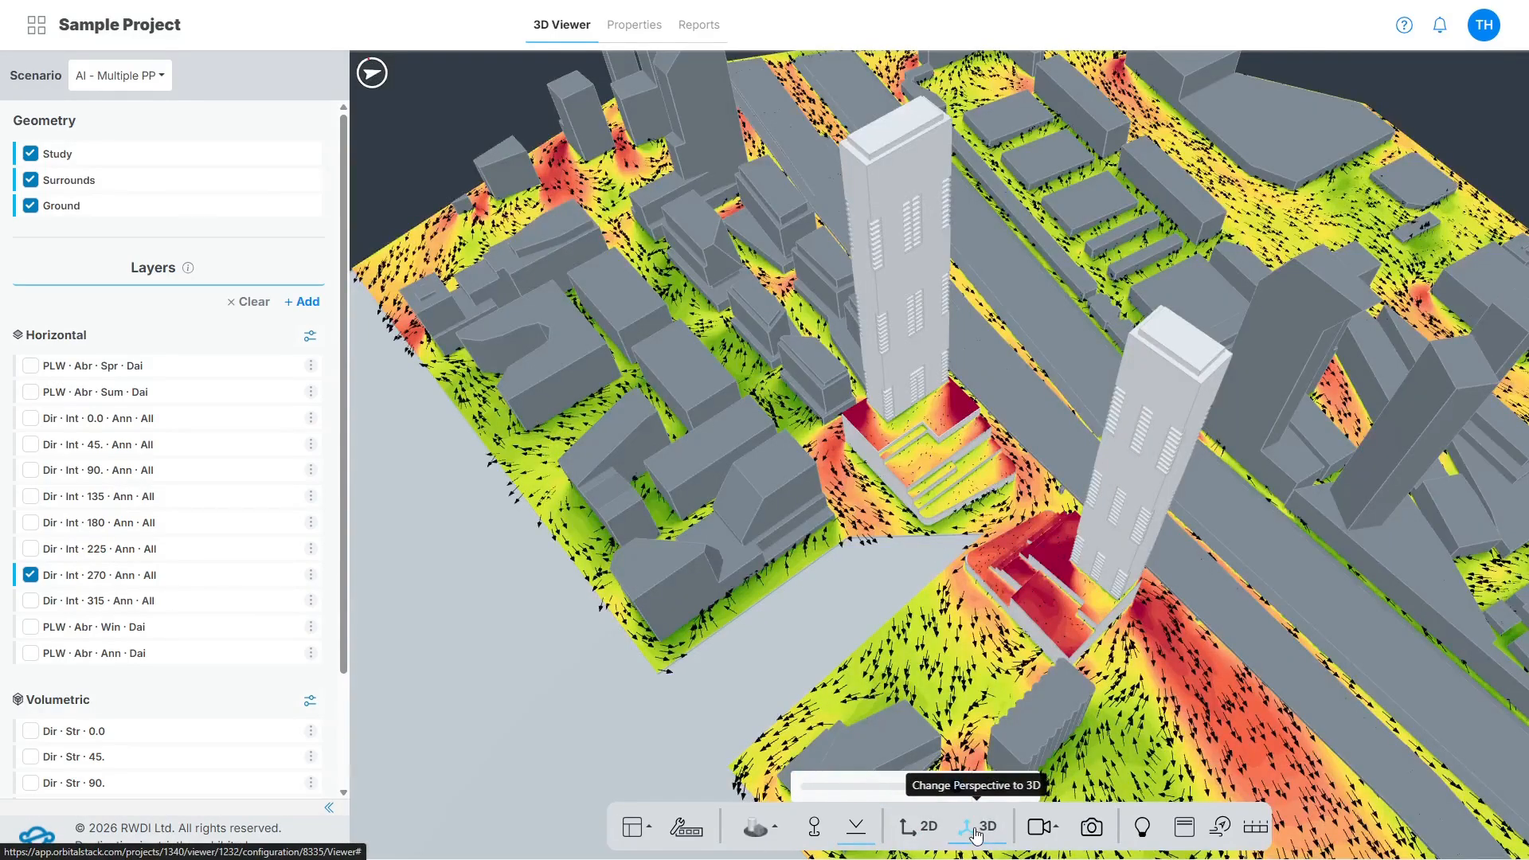
View the model from each of the two saved camera angles.
click(1051, 830)
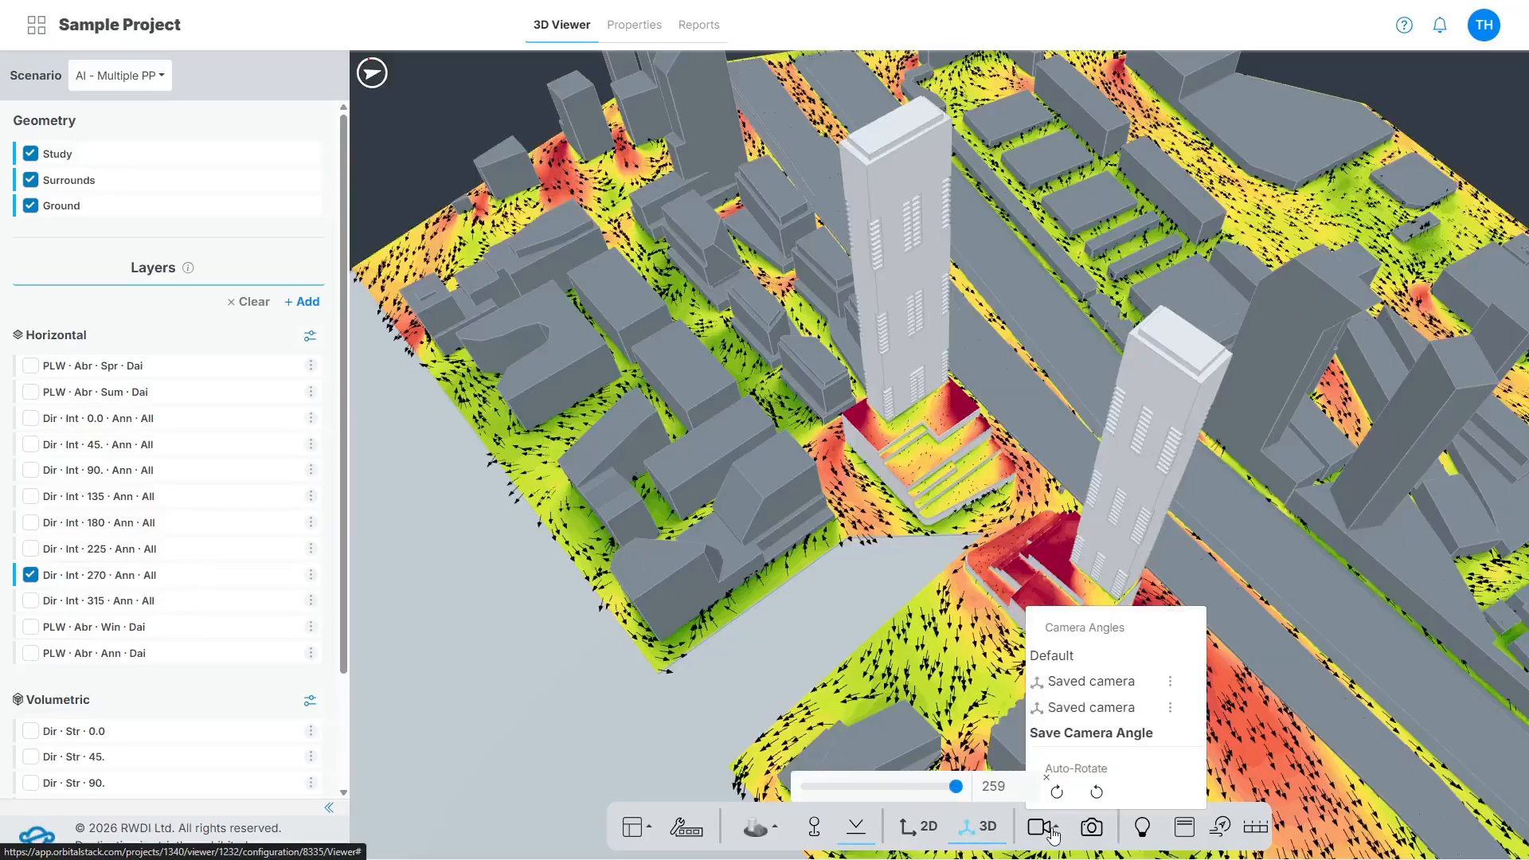
click(1091, 708)
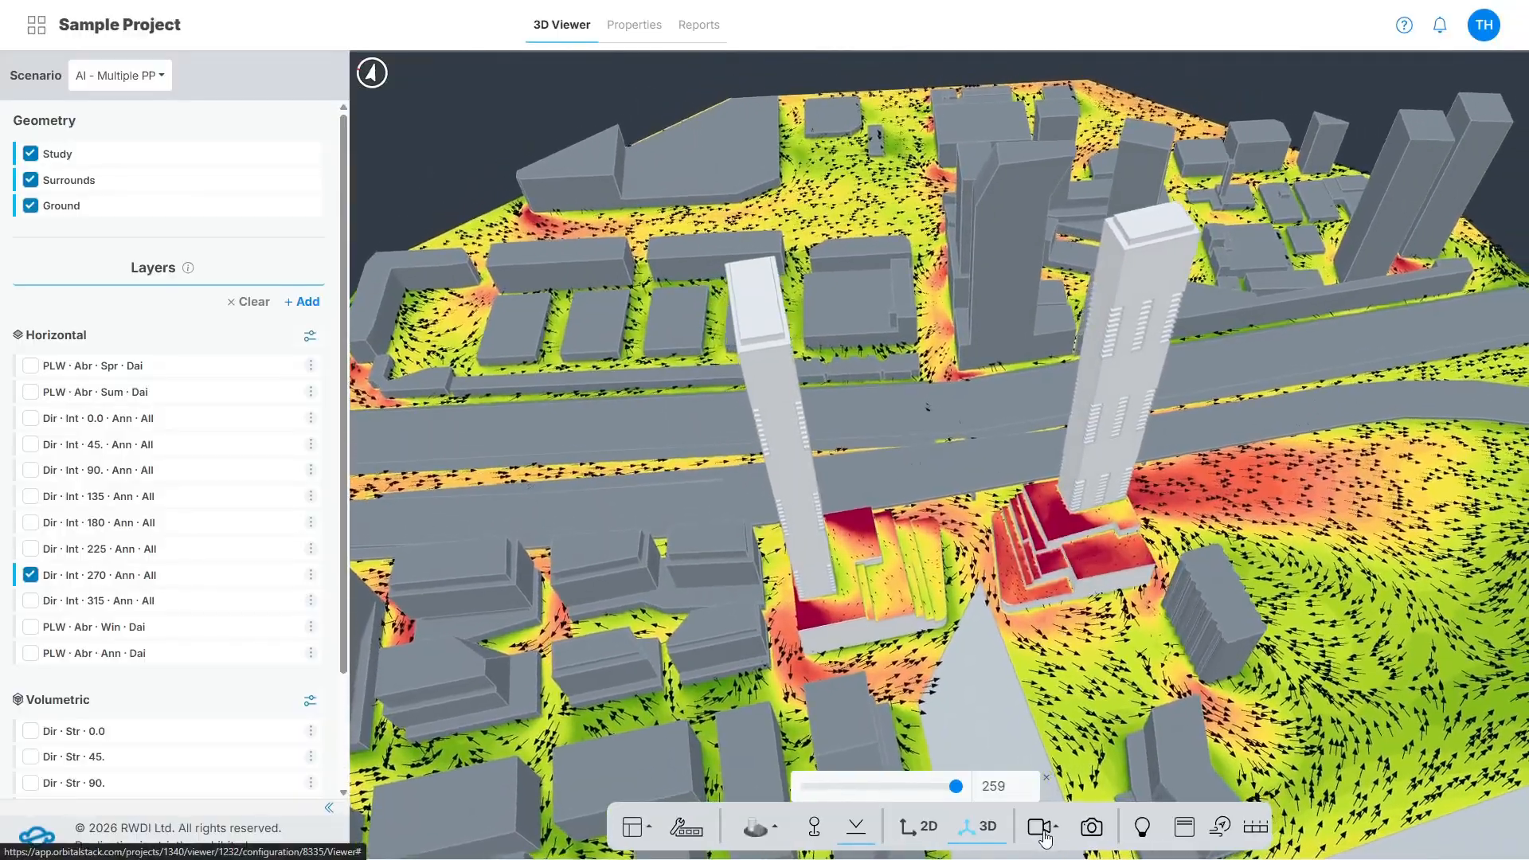
click(1045, 838)
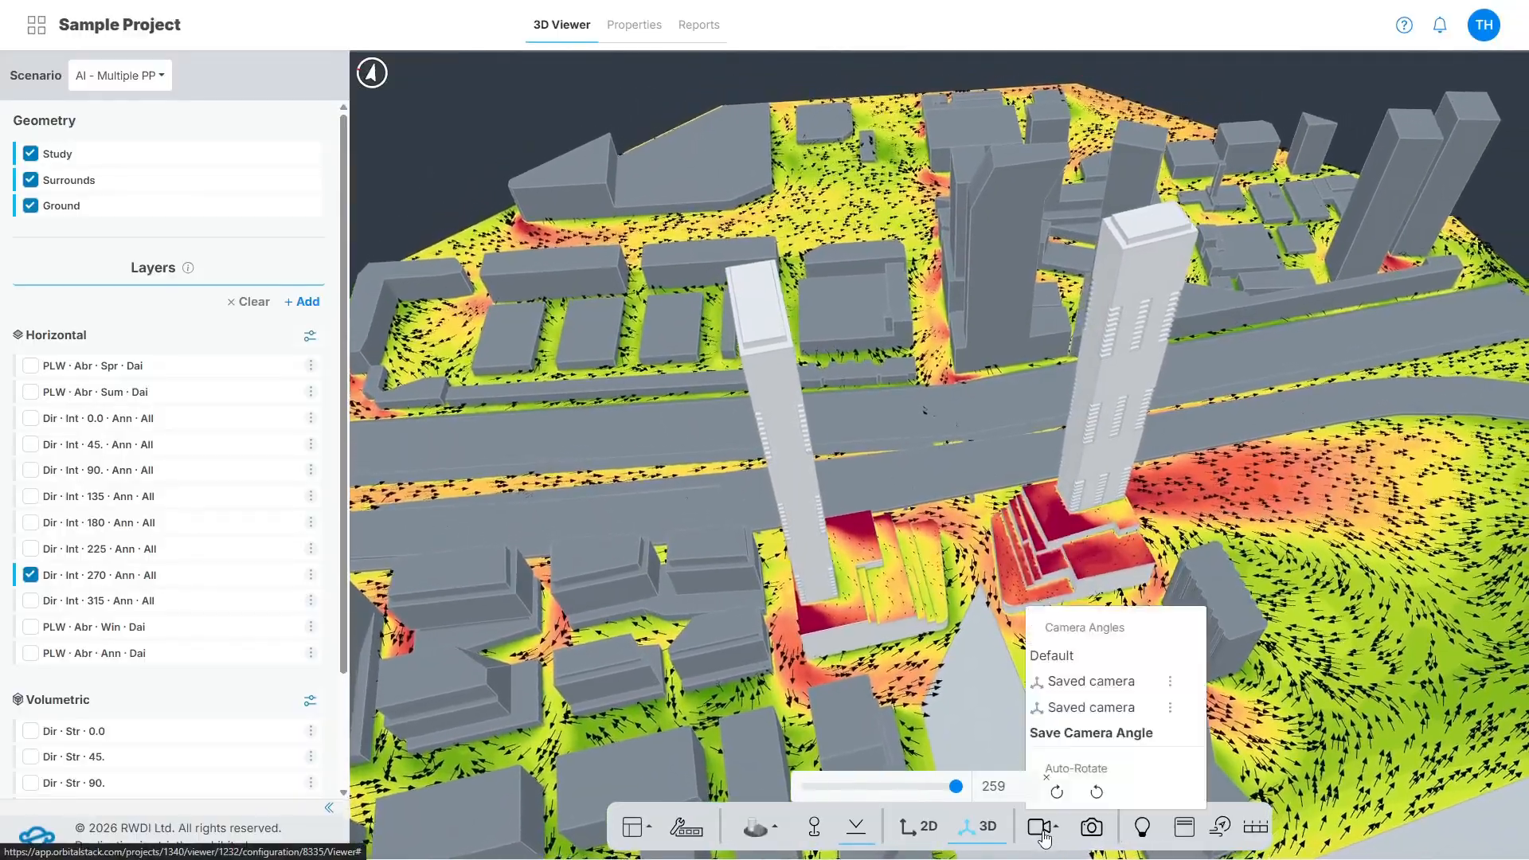
click(1082, 680)
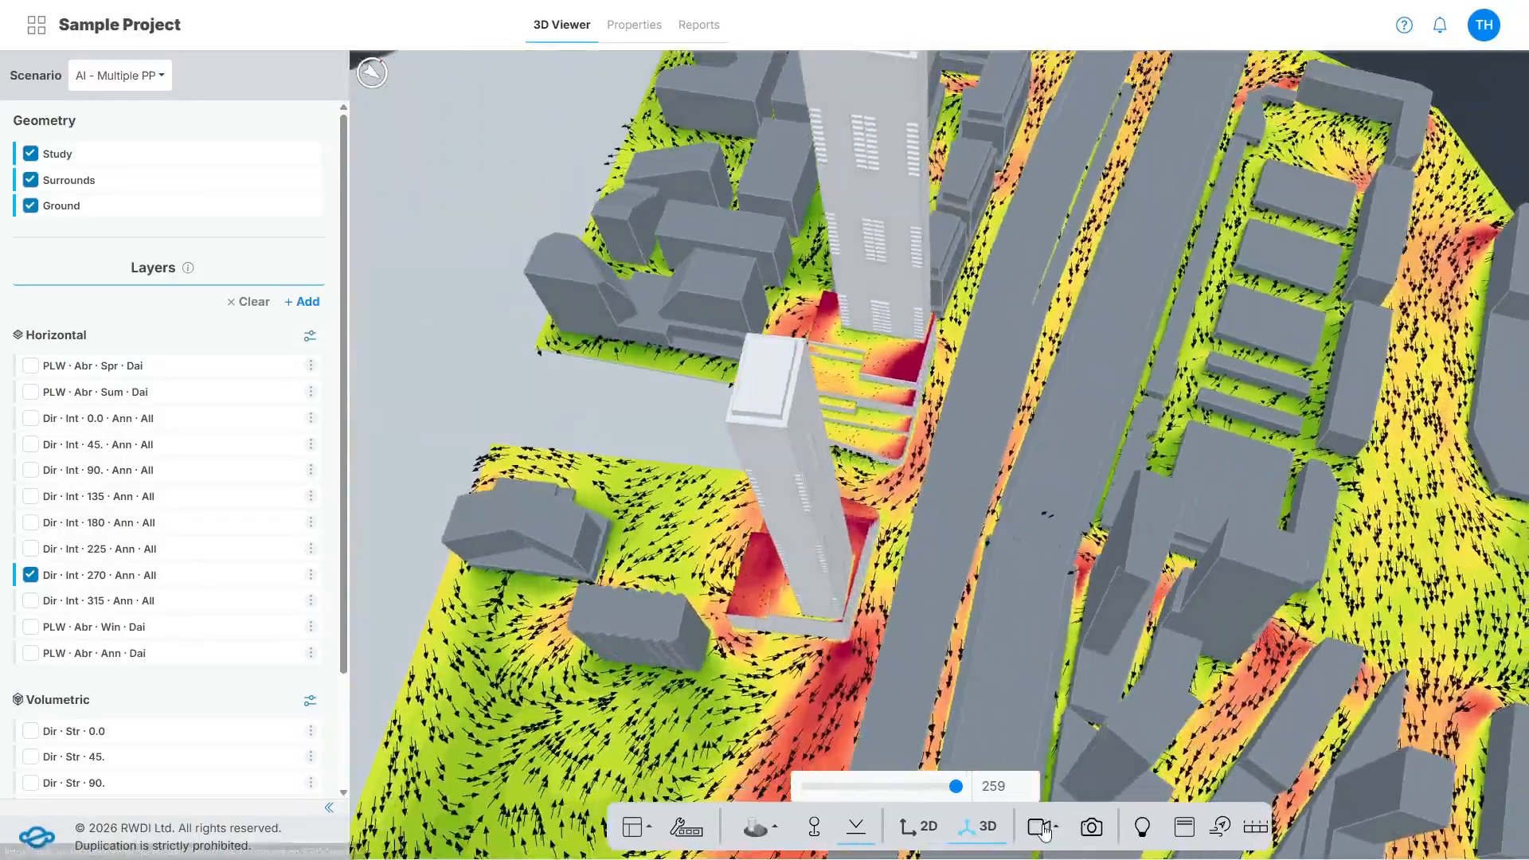
Auto-rotate the model and display the PLW · Abr · Sum · Dai layer followed by the PLW · Abr · Spr · Dai layer.
click(1045, 828)
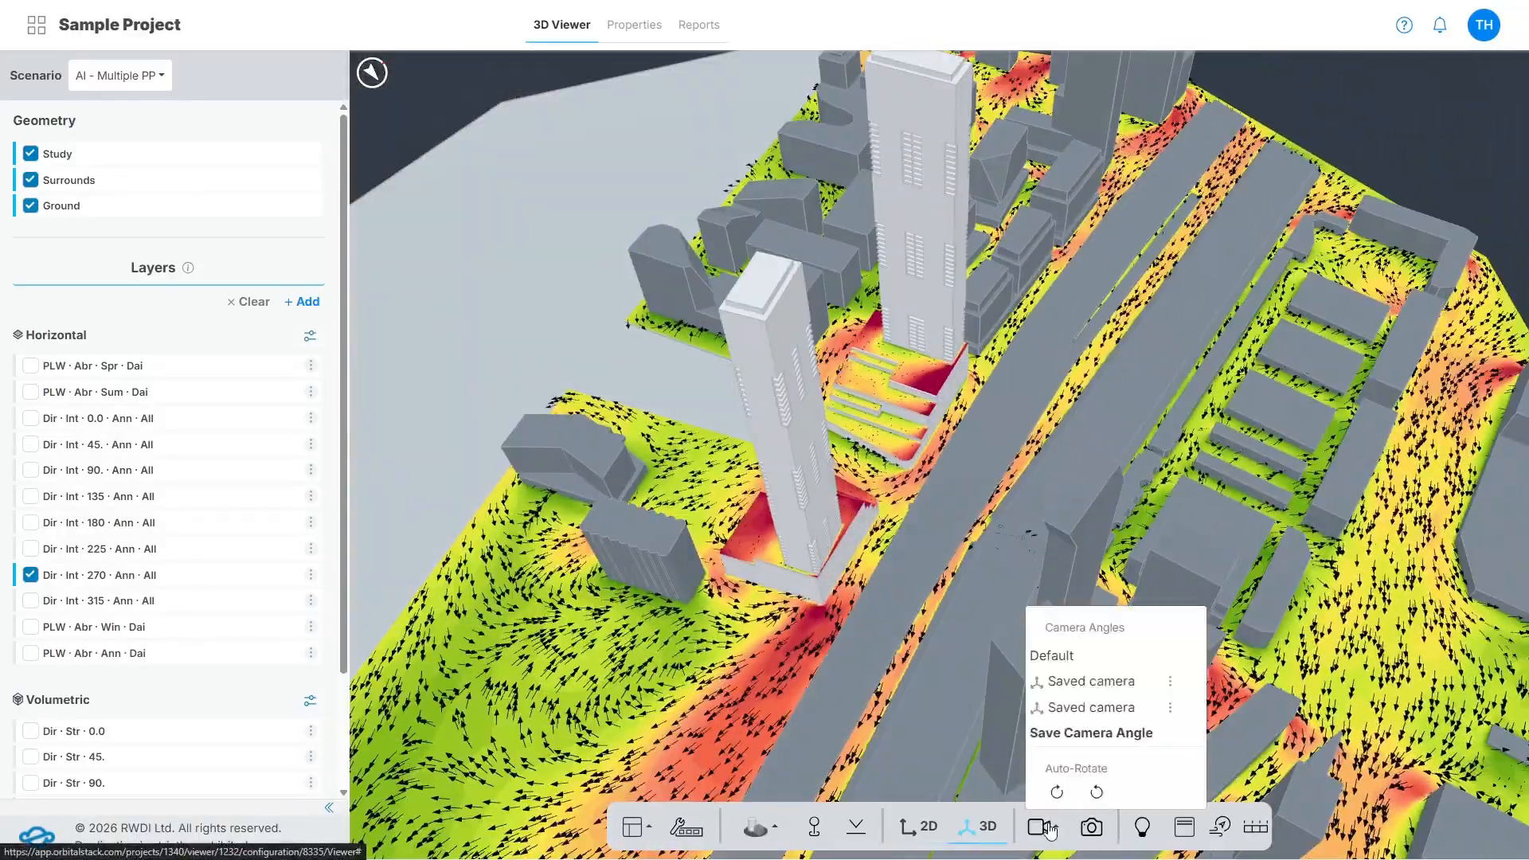
click(1058, 795)
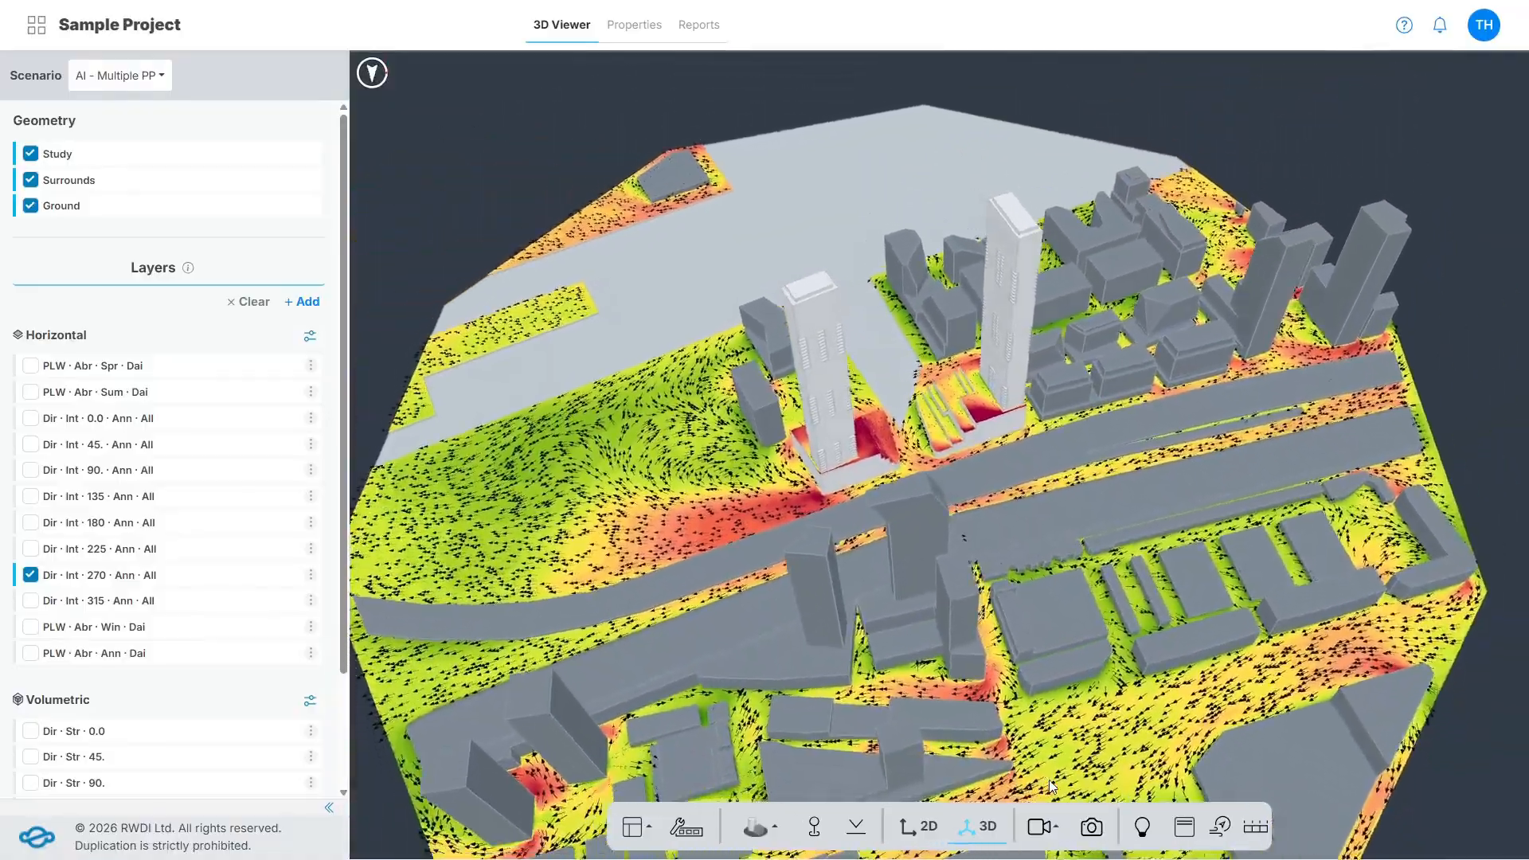
click(30, 391)
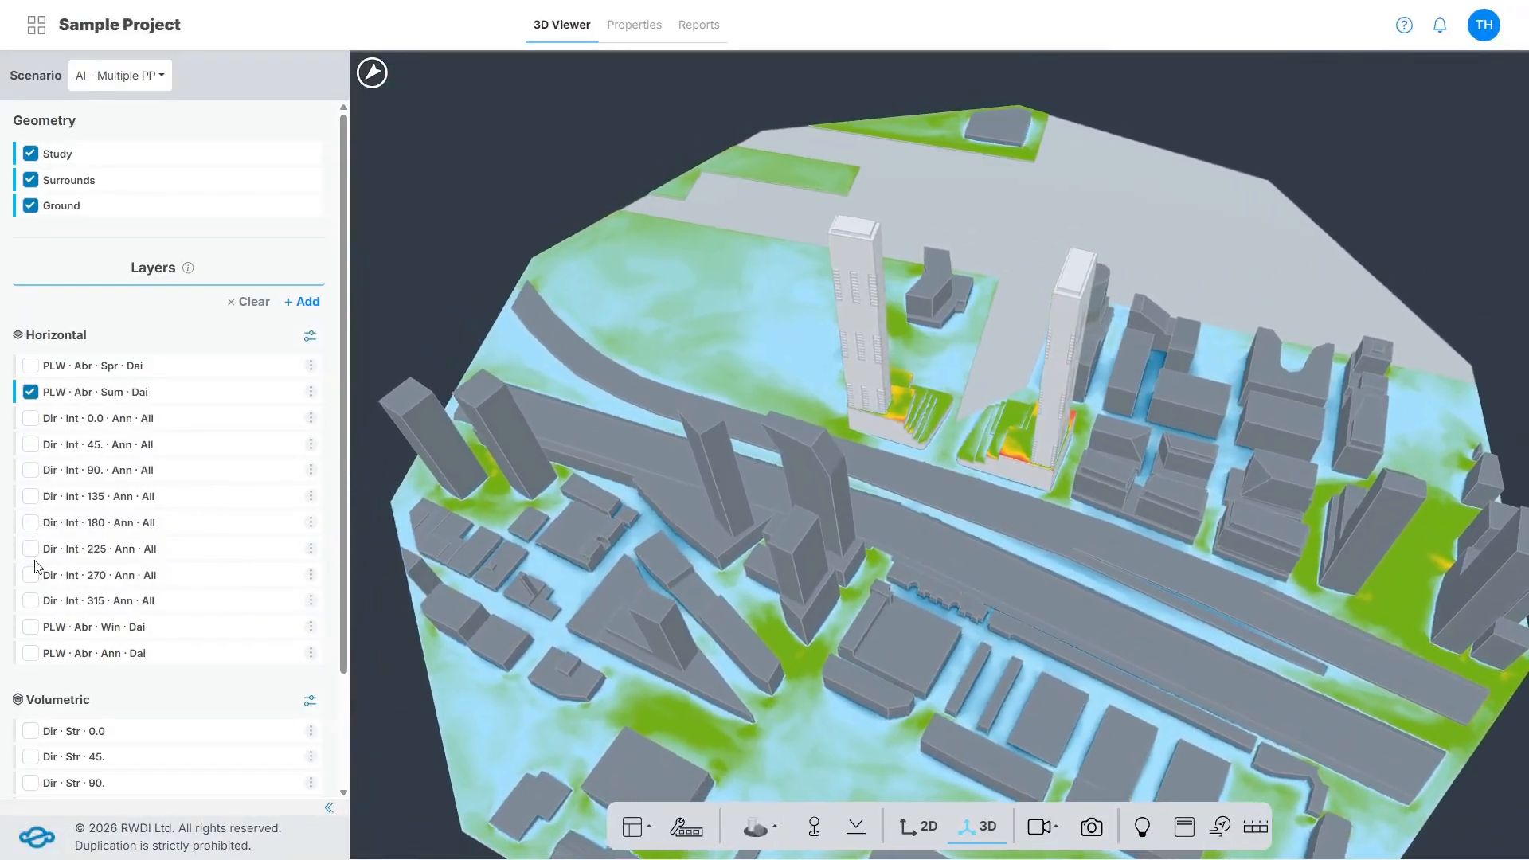
click(30, 366)
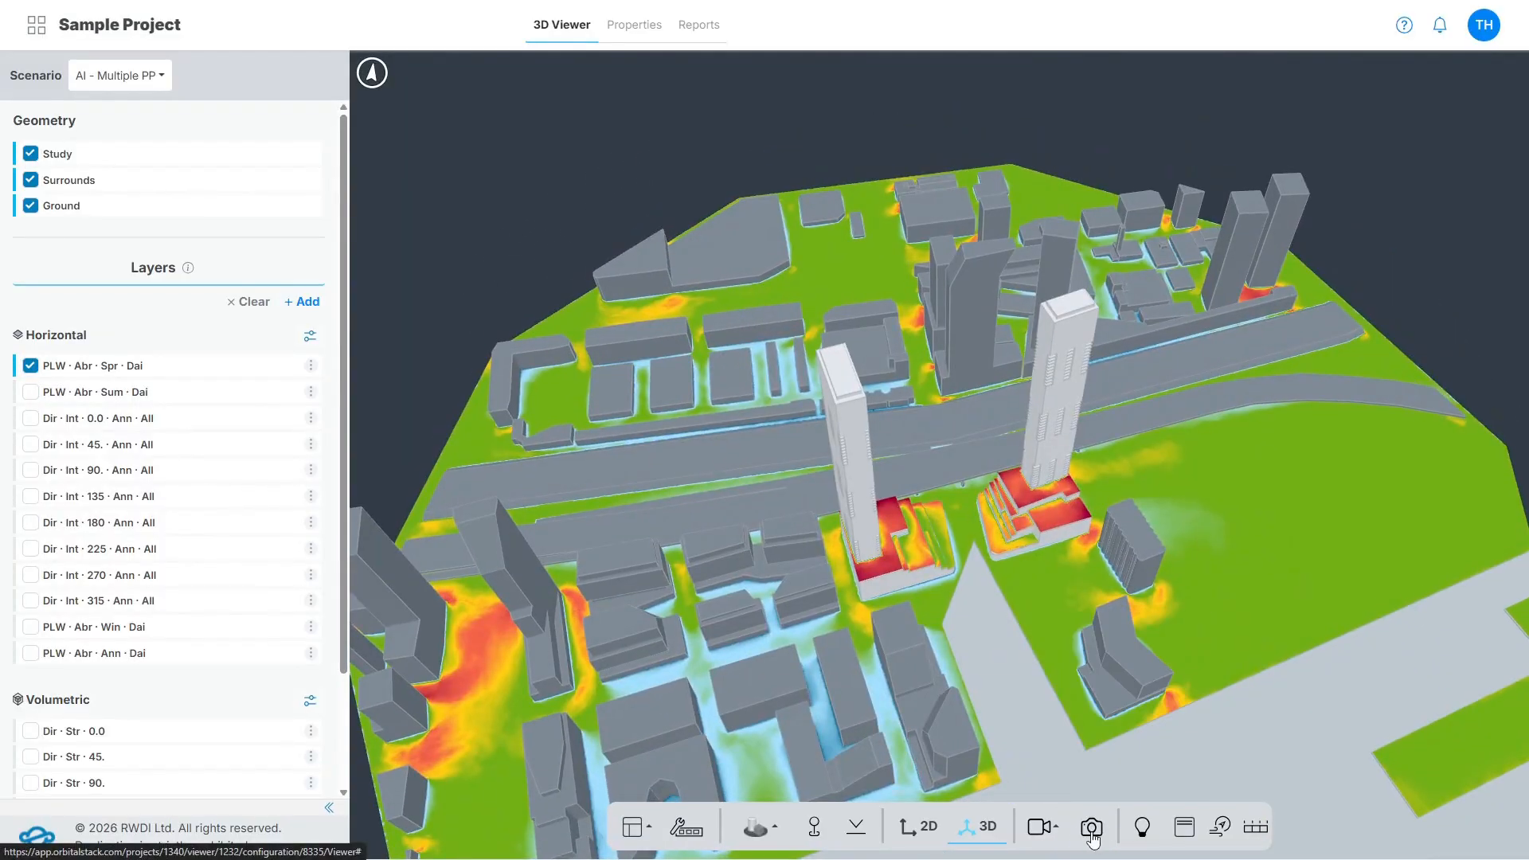
Set up a screenshot with a 4:3 aspect ratio, Small resolution and the Current Layer type.
click(1091, 828)
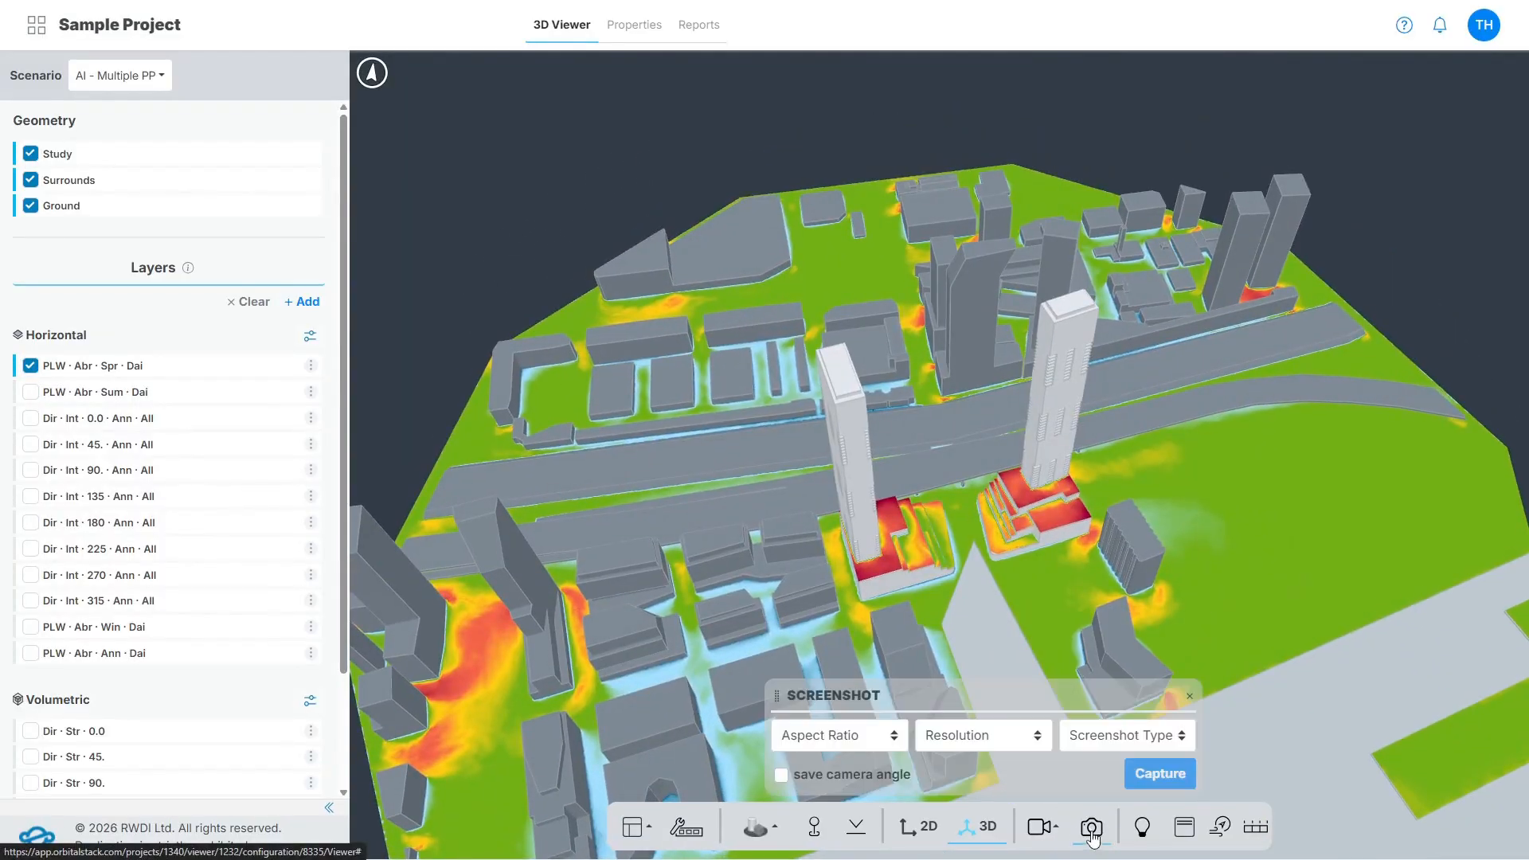
click(858, 750)
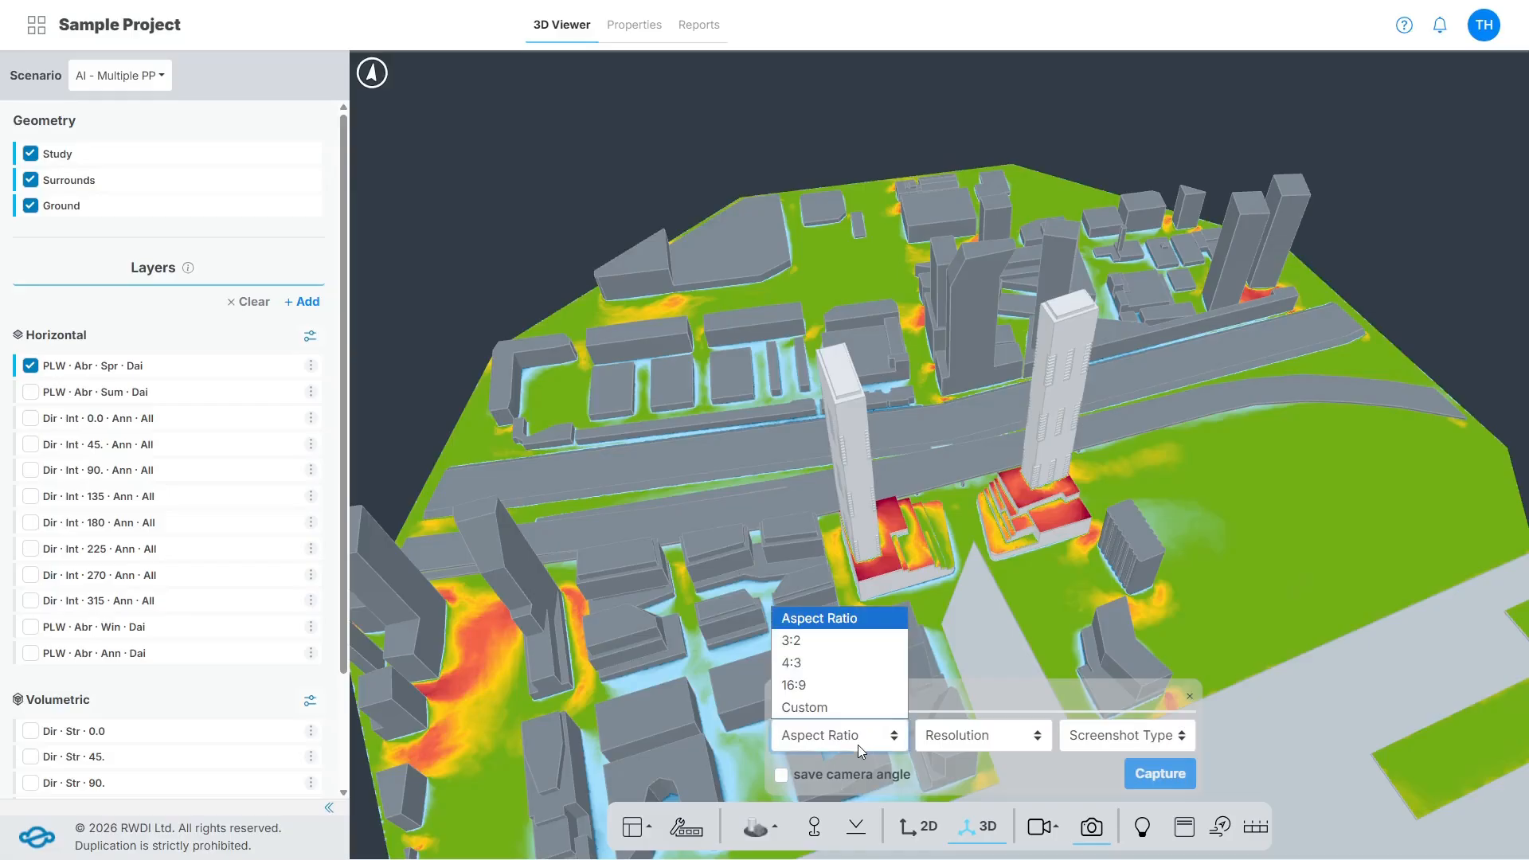
click(872, 663)
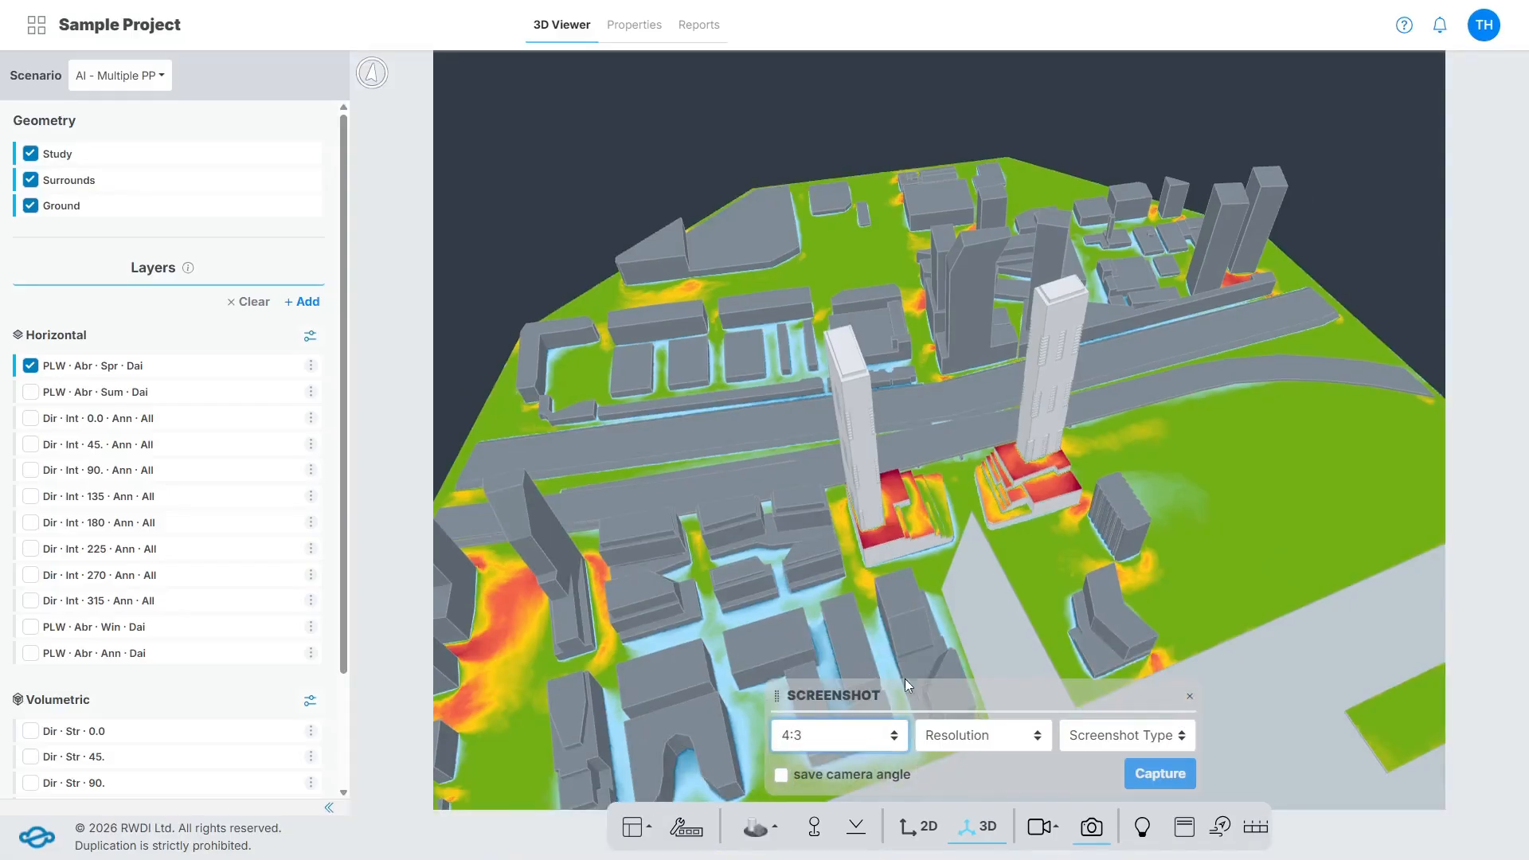
click(1019, 742)
click(1006, 665)
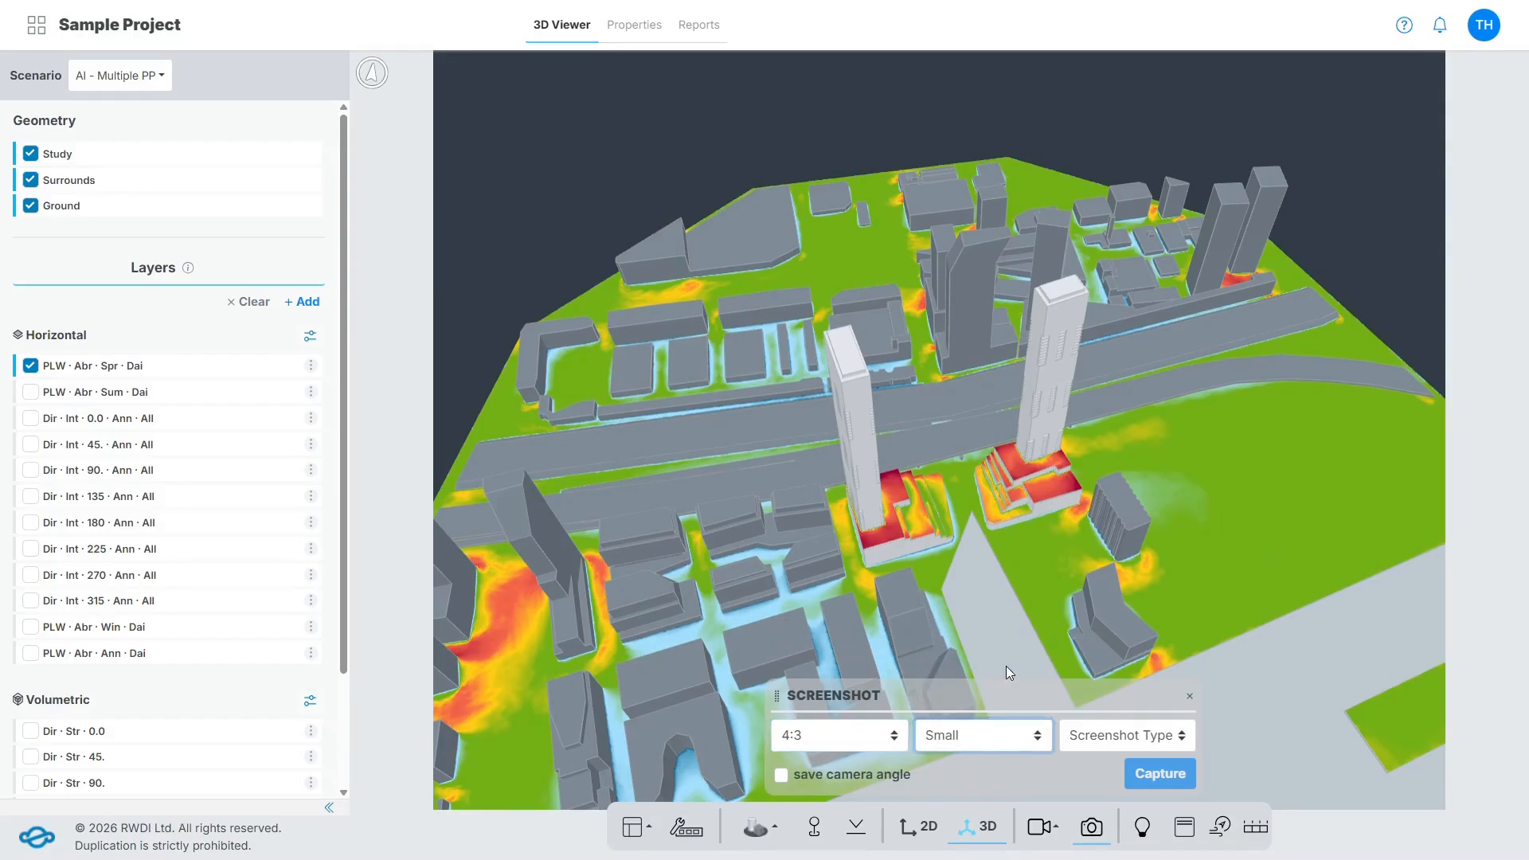
click(1121, 742)
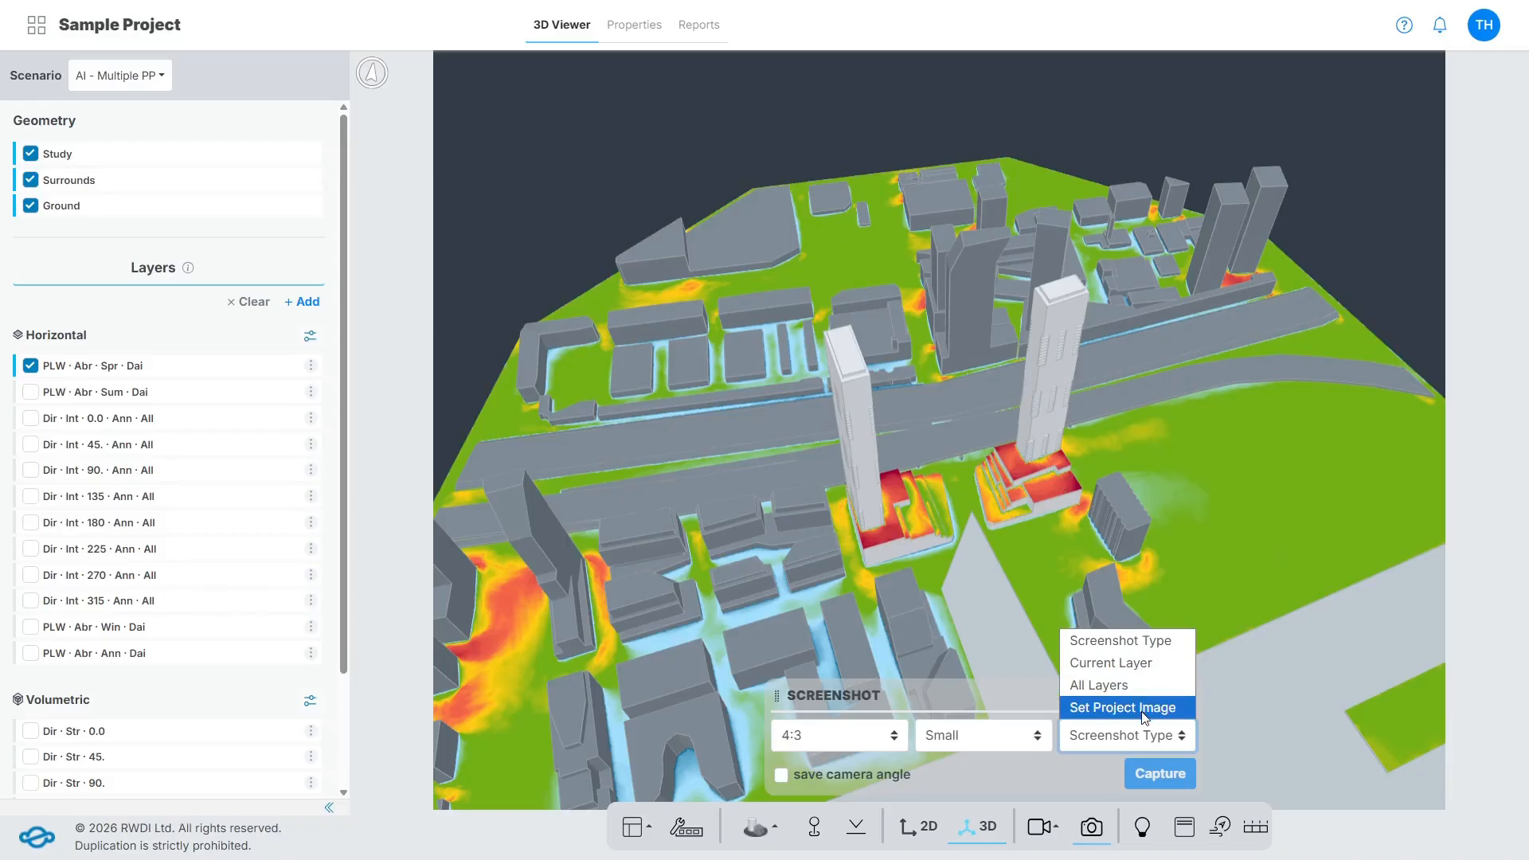
click(1145, 671)
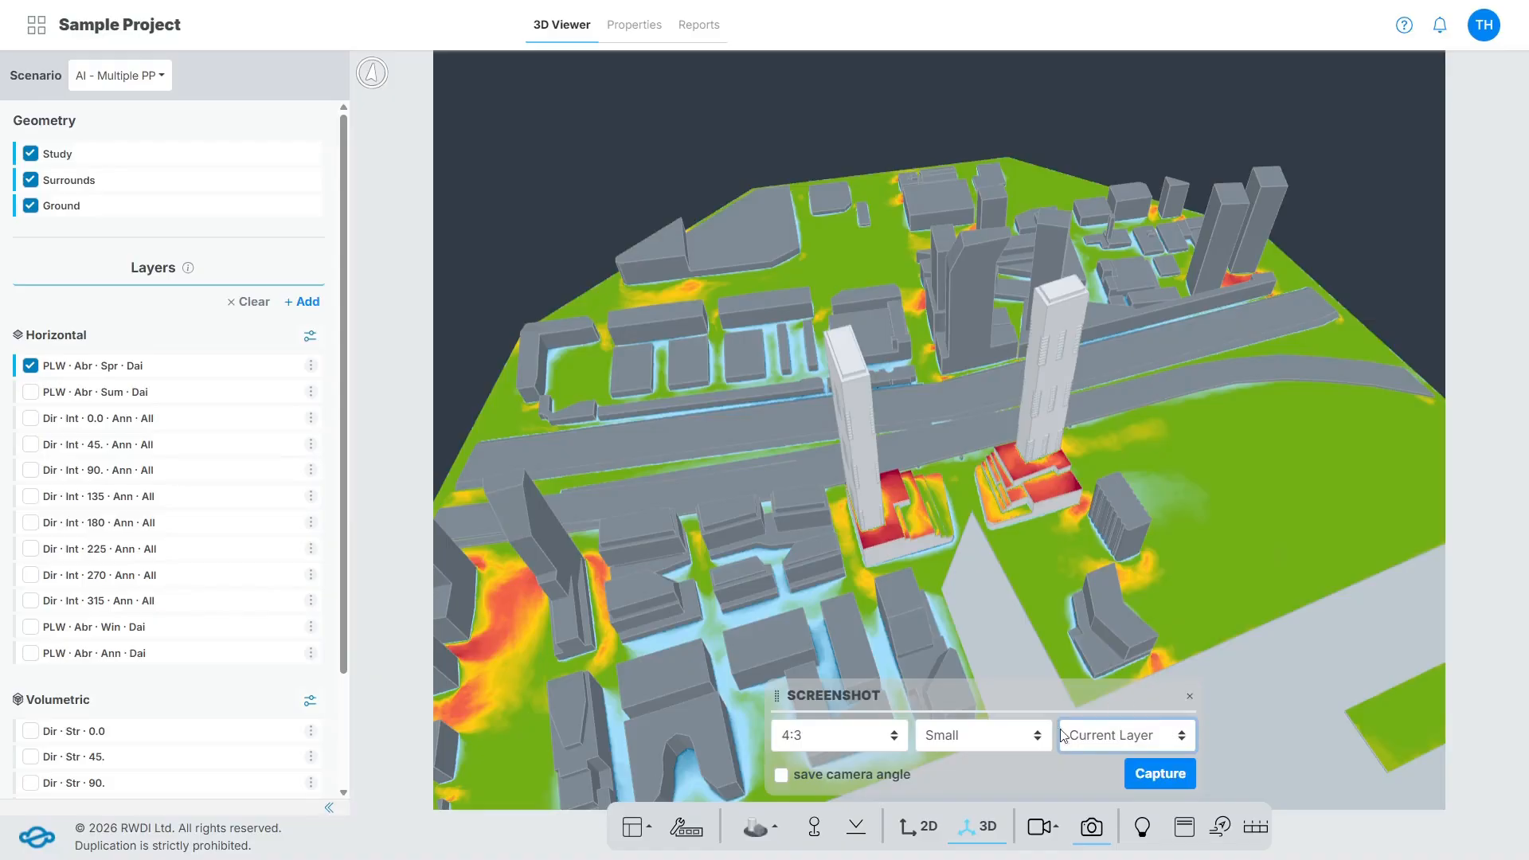
Capture the screenshot with its camera angle saved as "Saved camera".
click(784, 780)
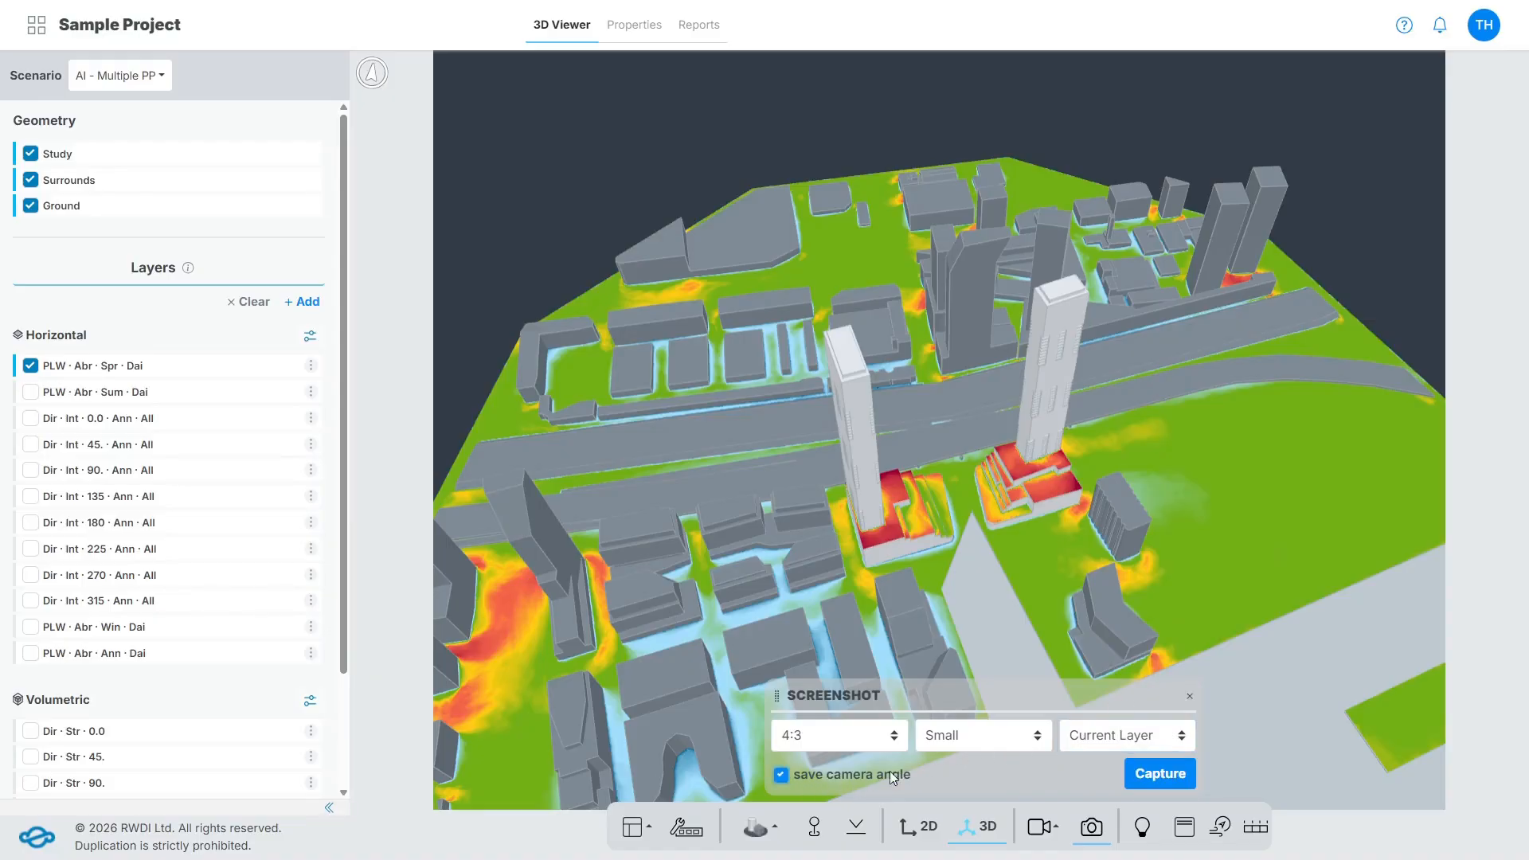
click(1160, 773)
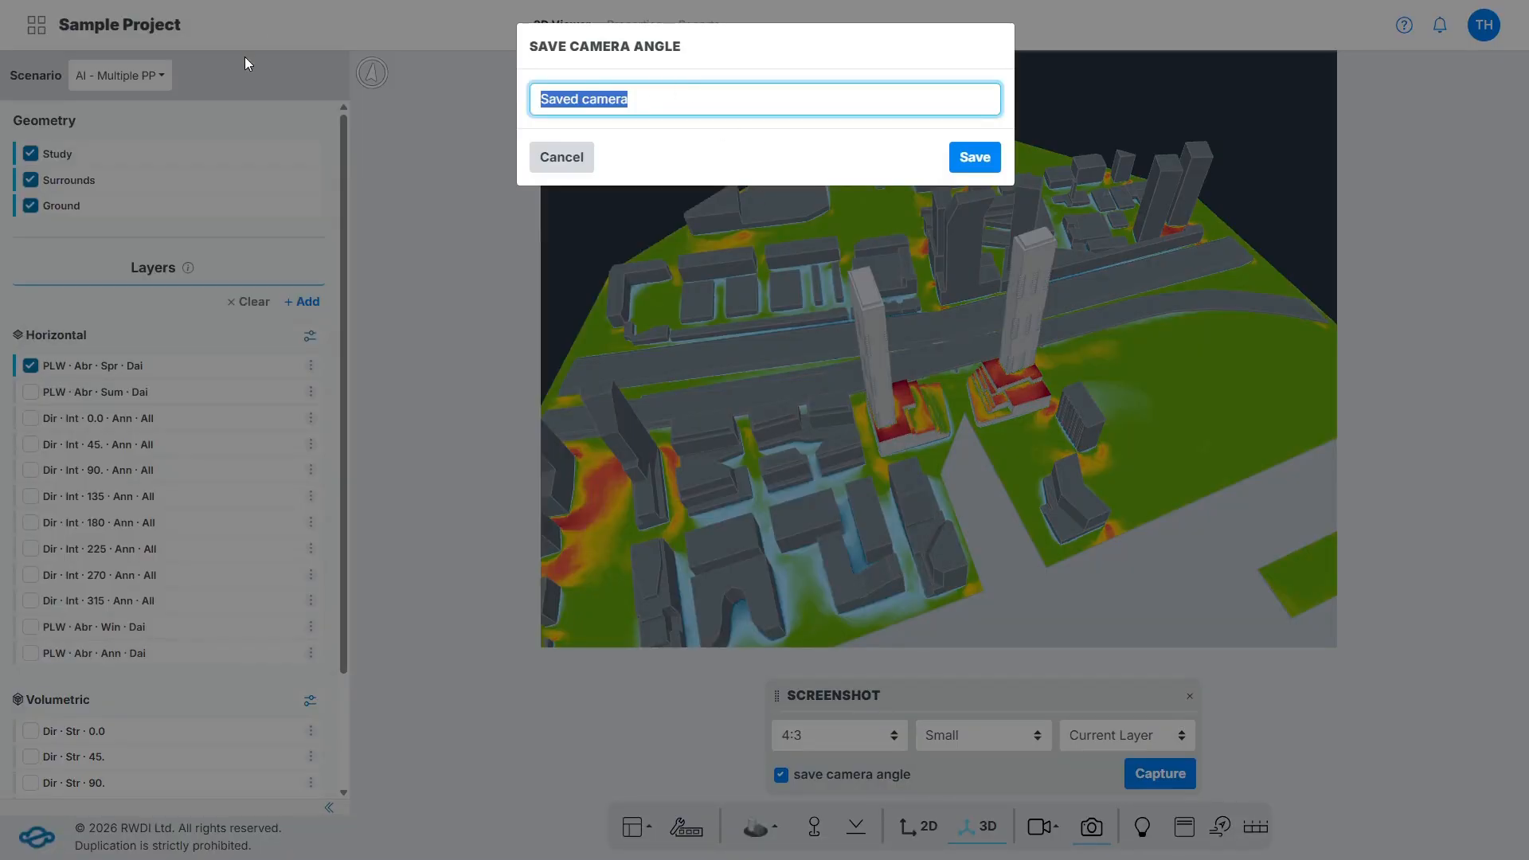
key(Return)
Review each category of the simulation settings, from Simulation Type through Keyboard Controls, and close them.
click(1144, 830)
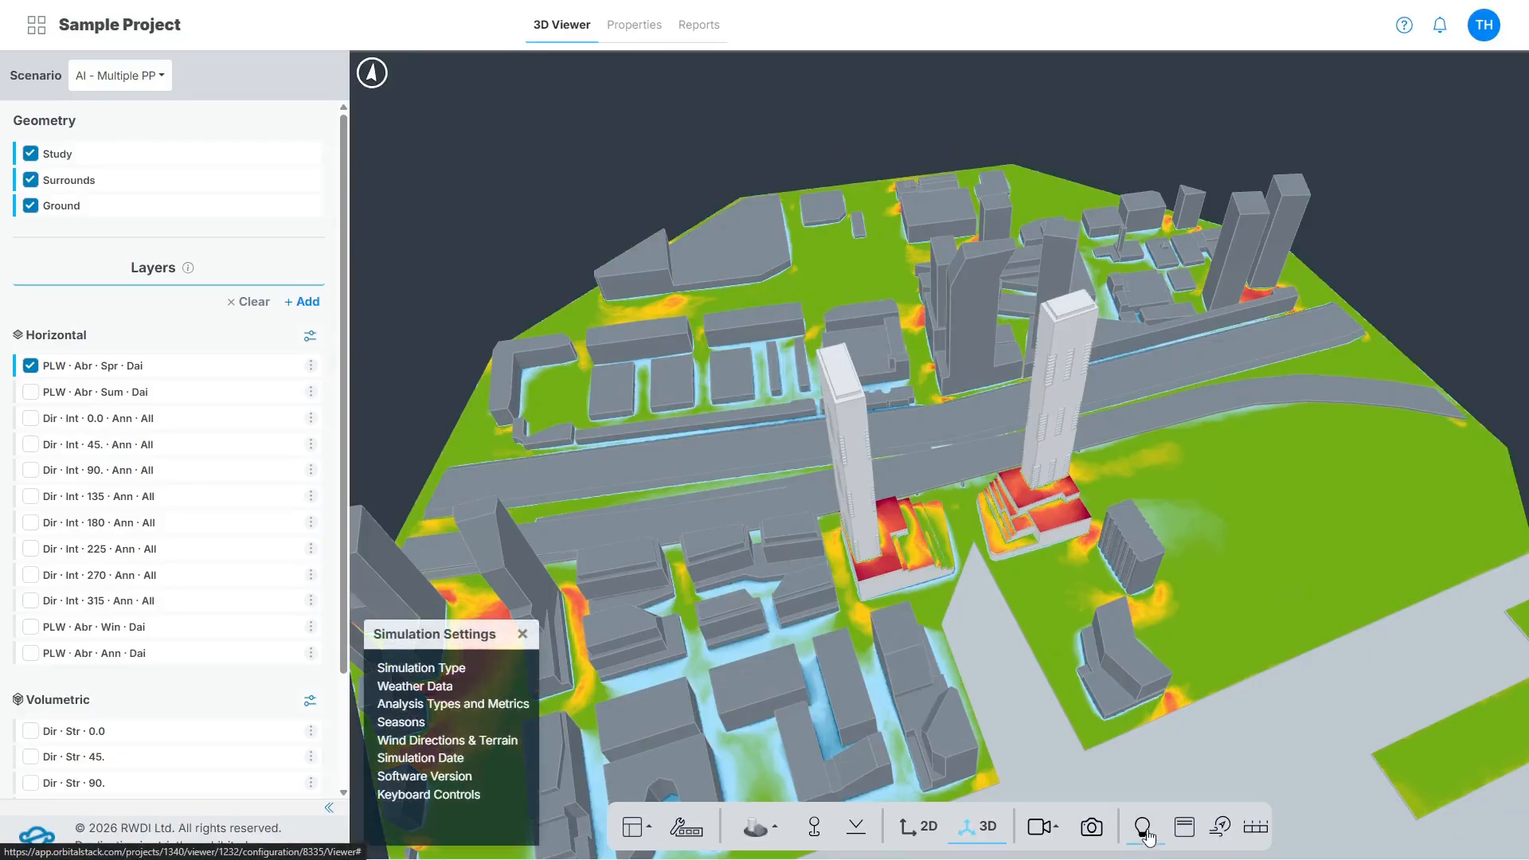
click(476, 674)
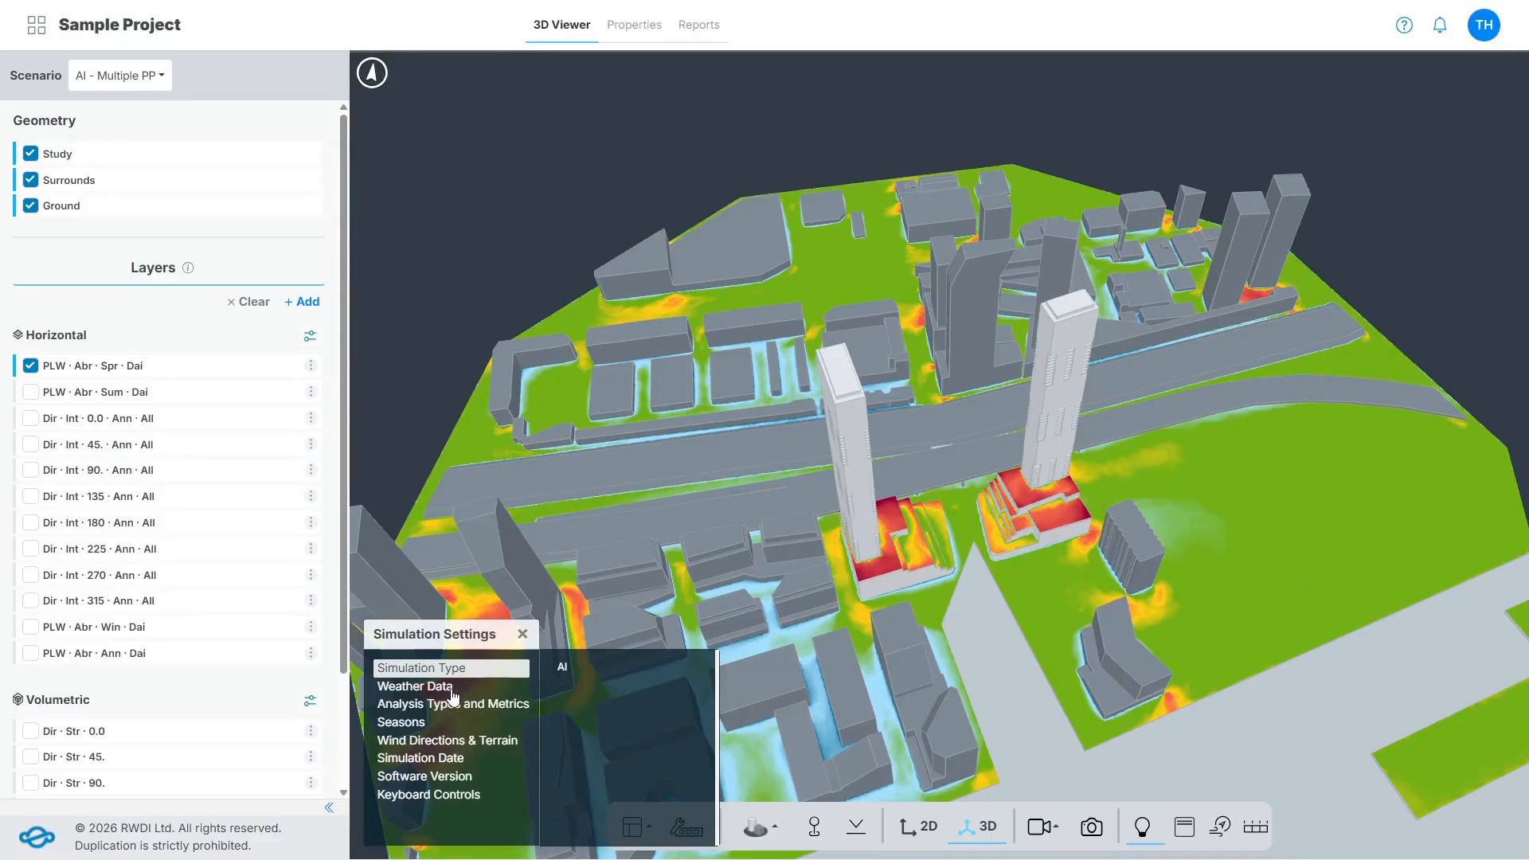
click(452, 689)
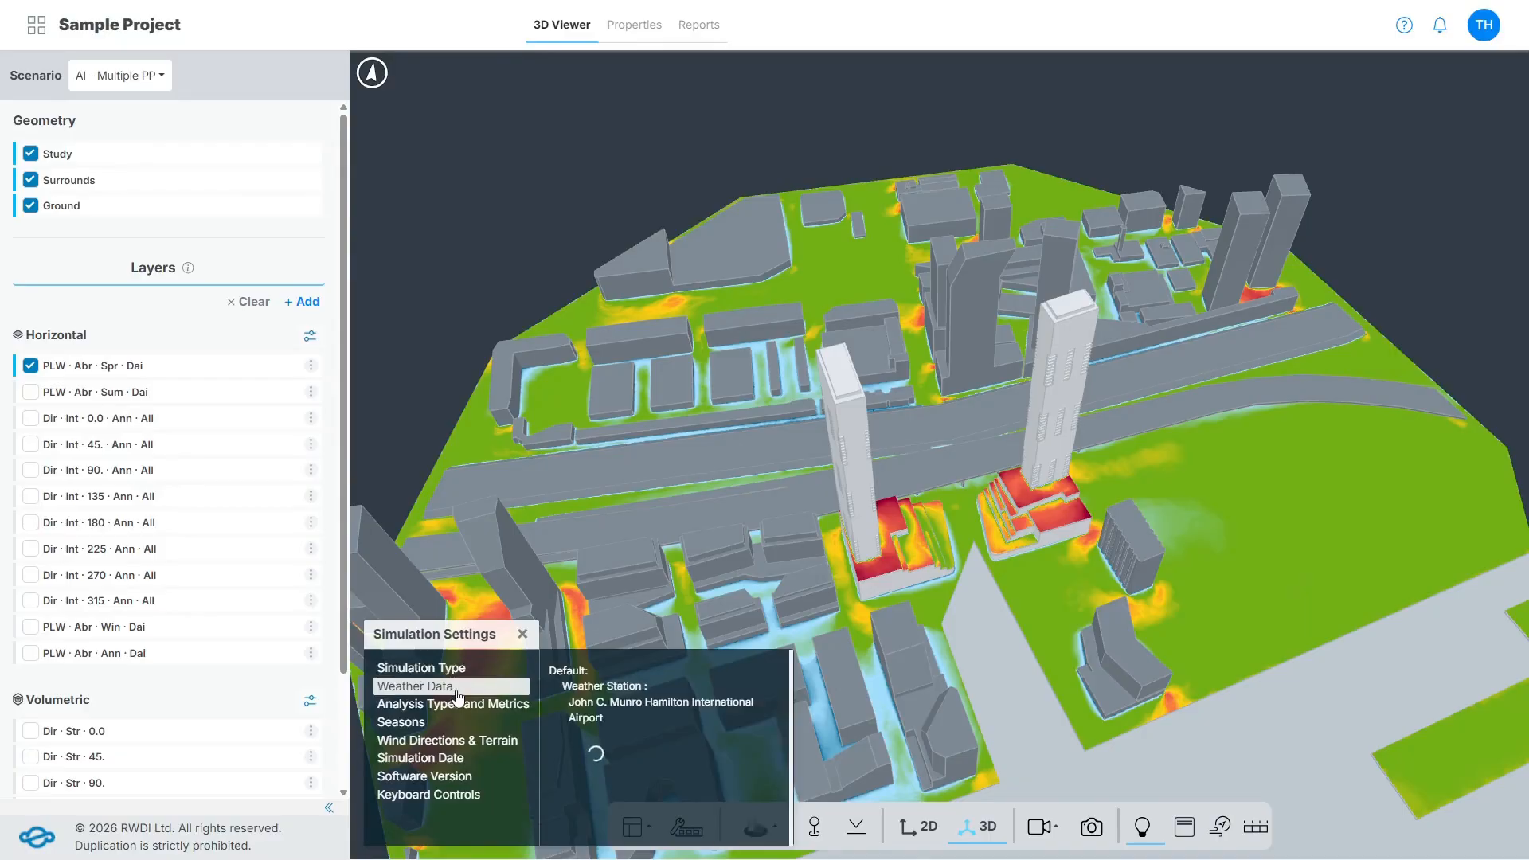
click(489, 708)
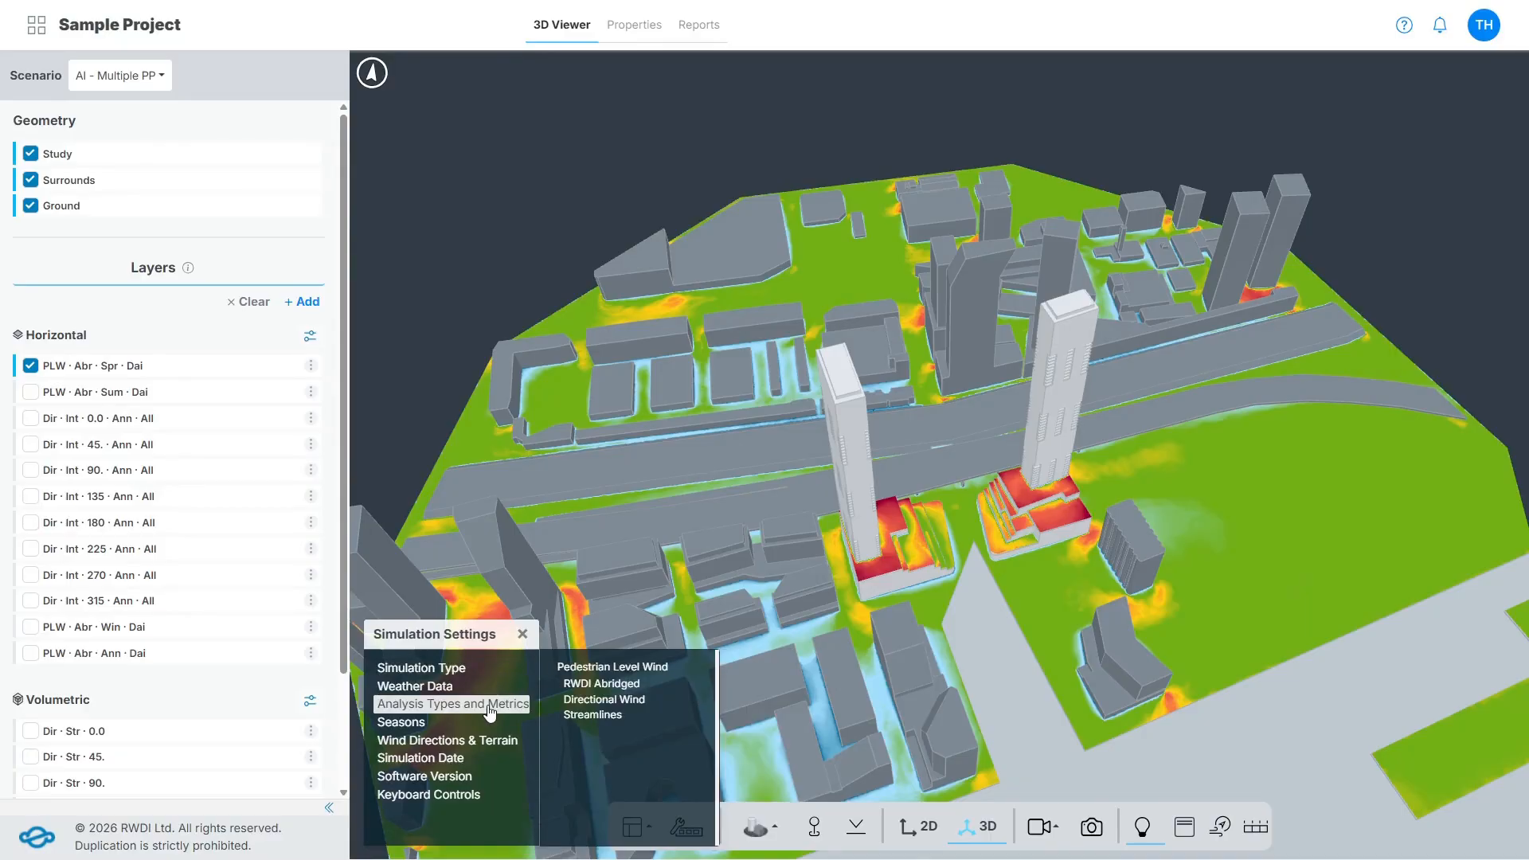
click(422, 724)
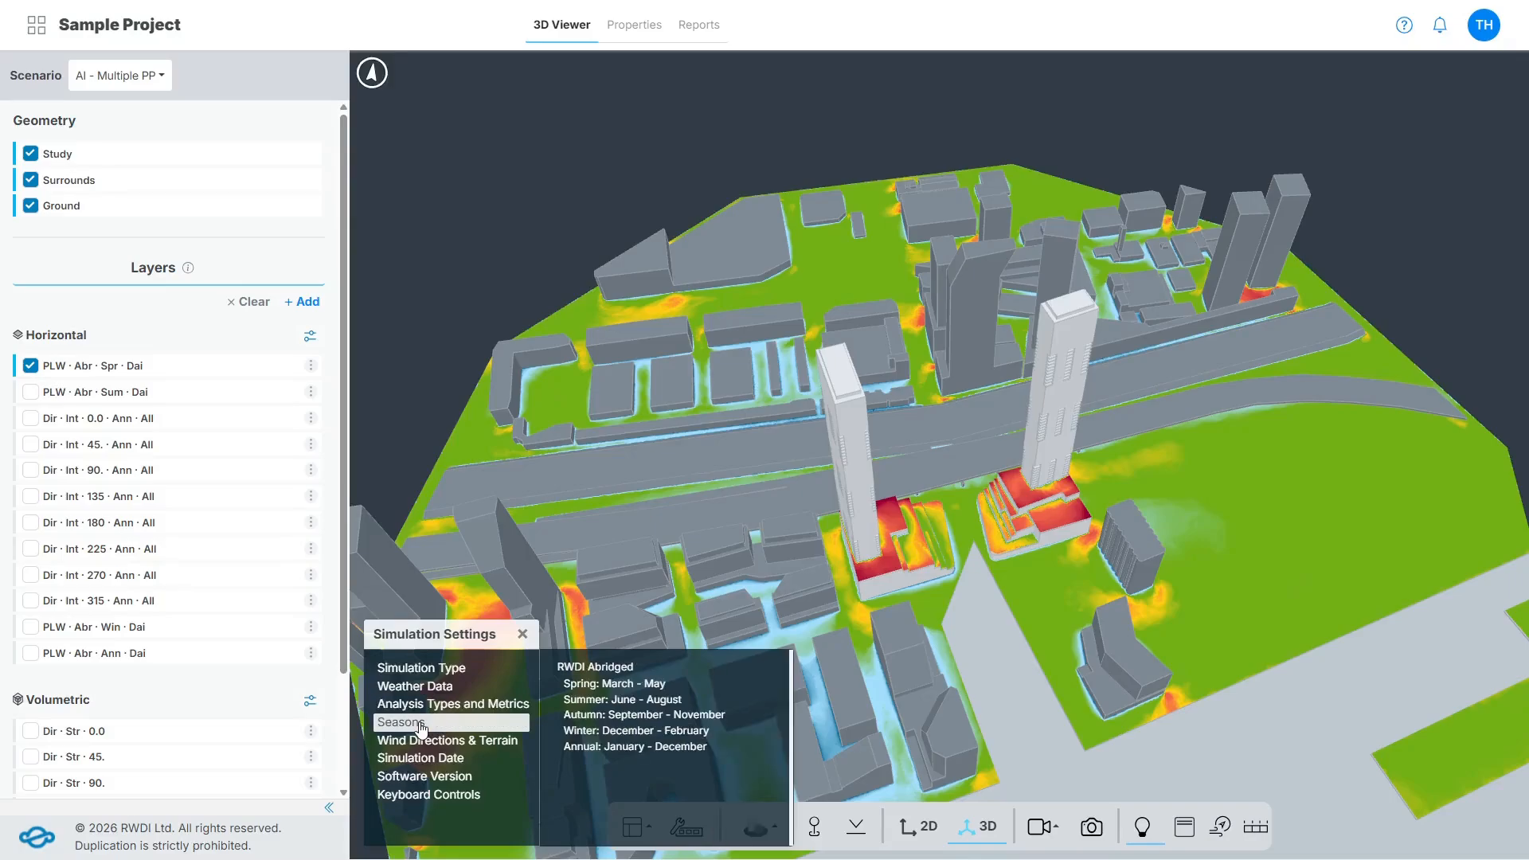
click(466, 742)
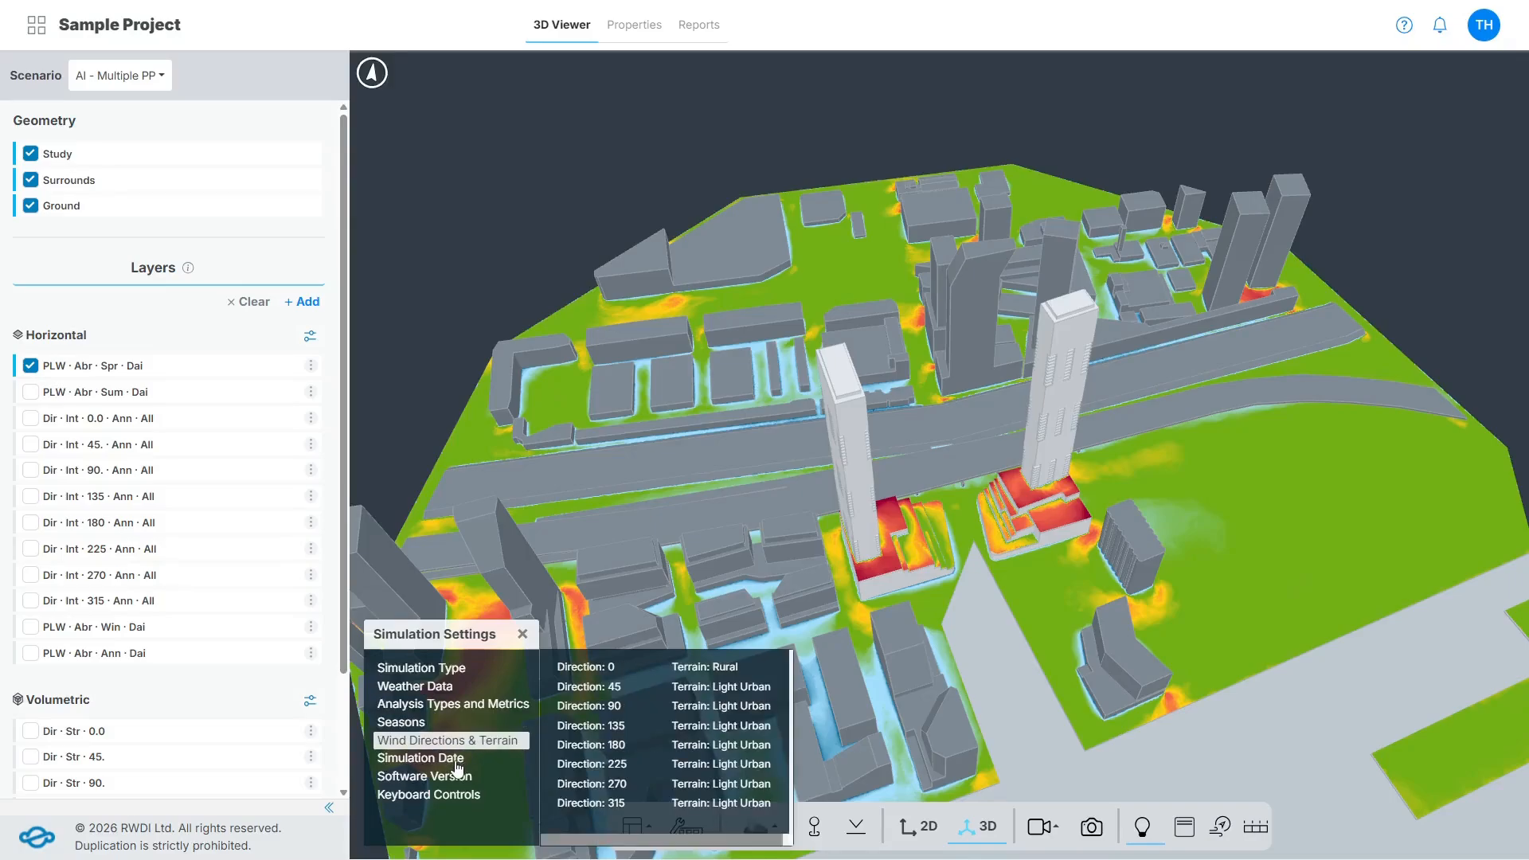
click(458, 760)
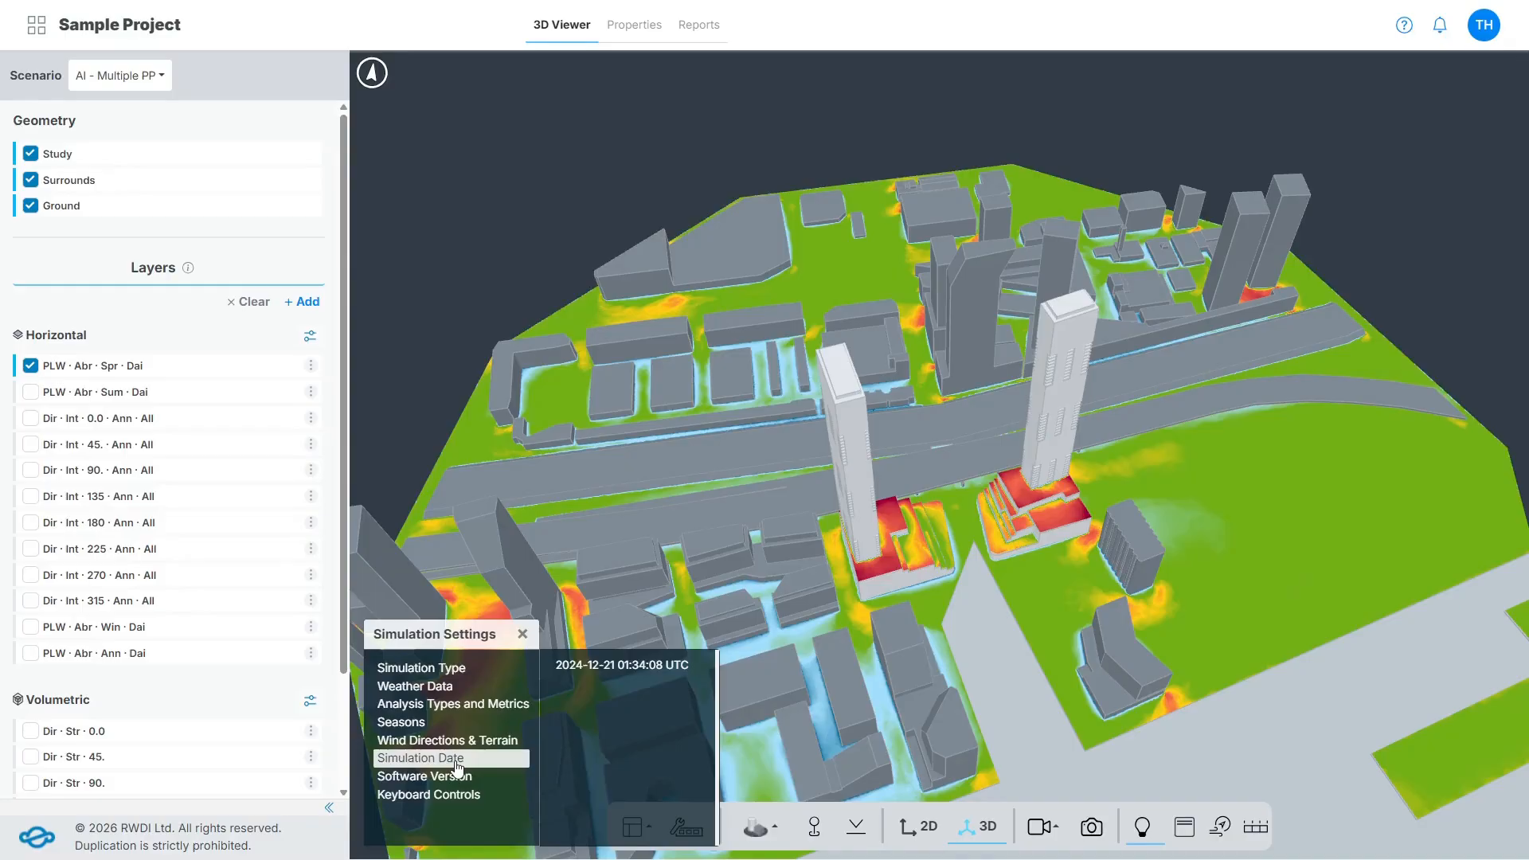
click(450, 778)
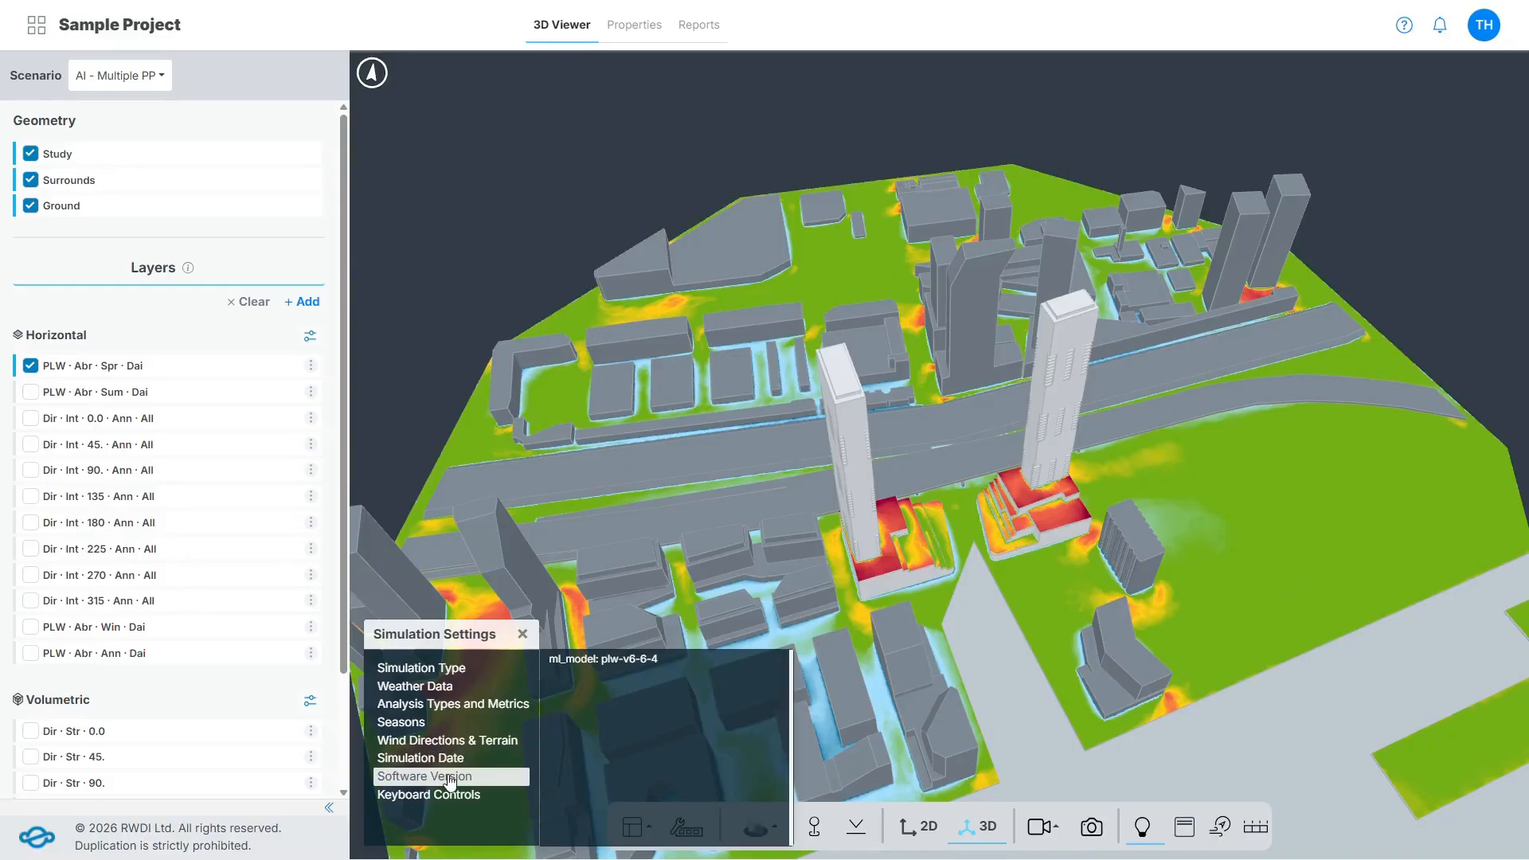
click(447, 797)
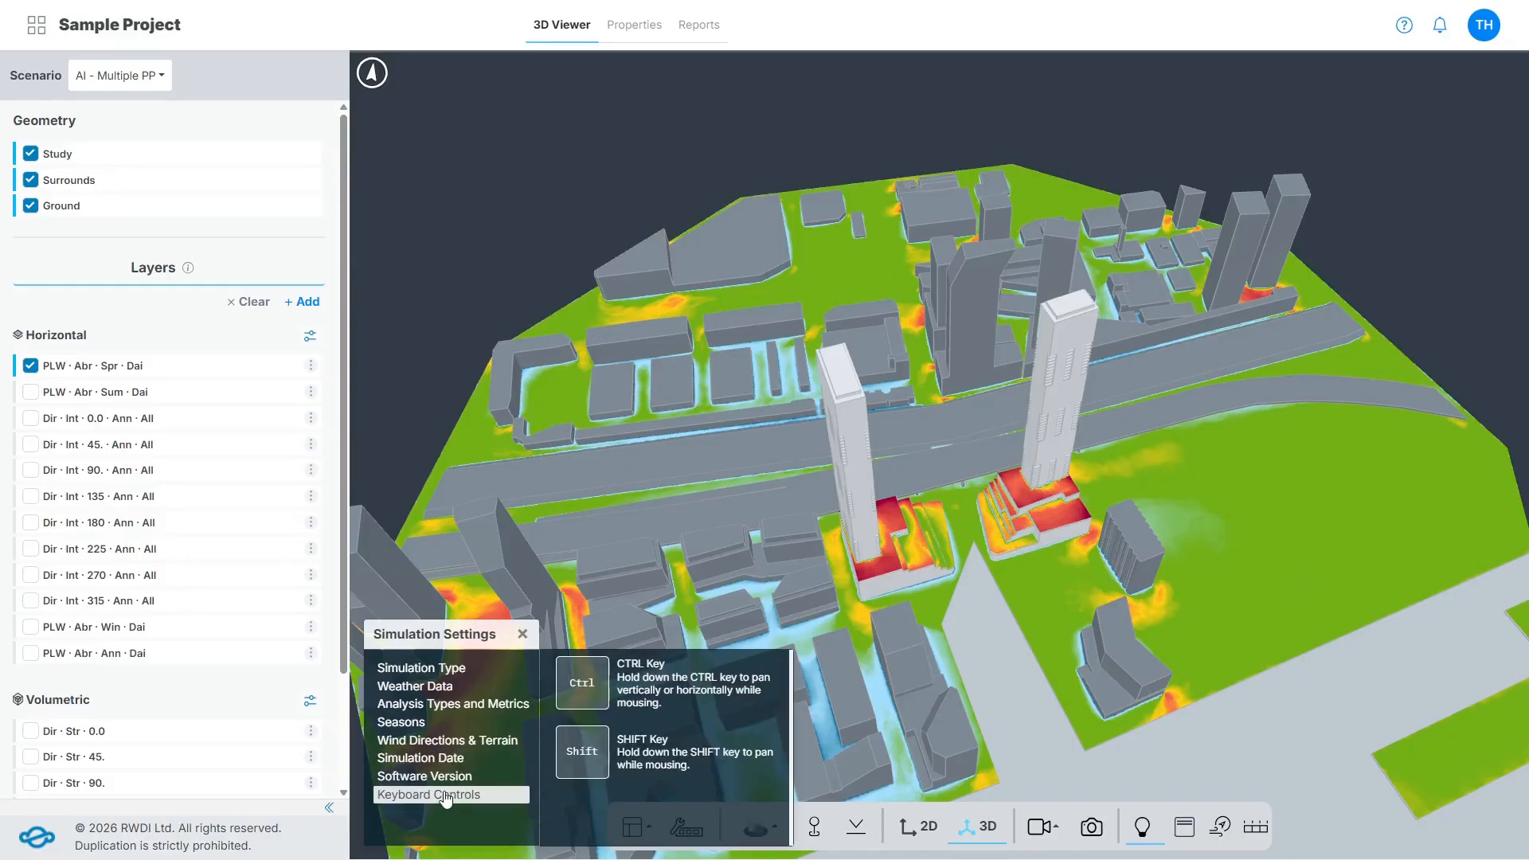
click(521, 634)
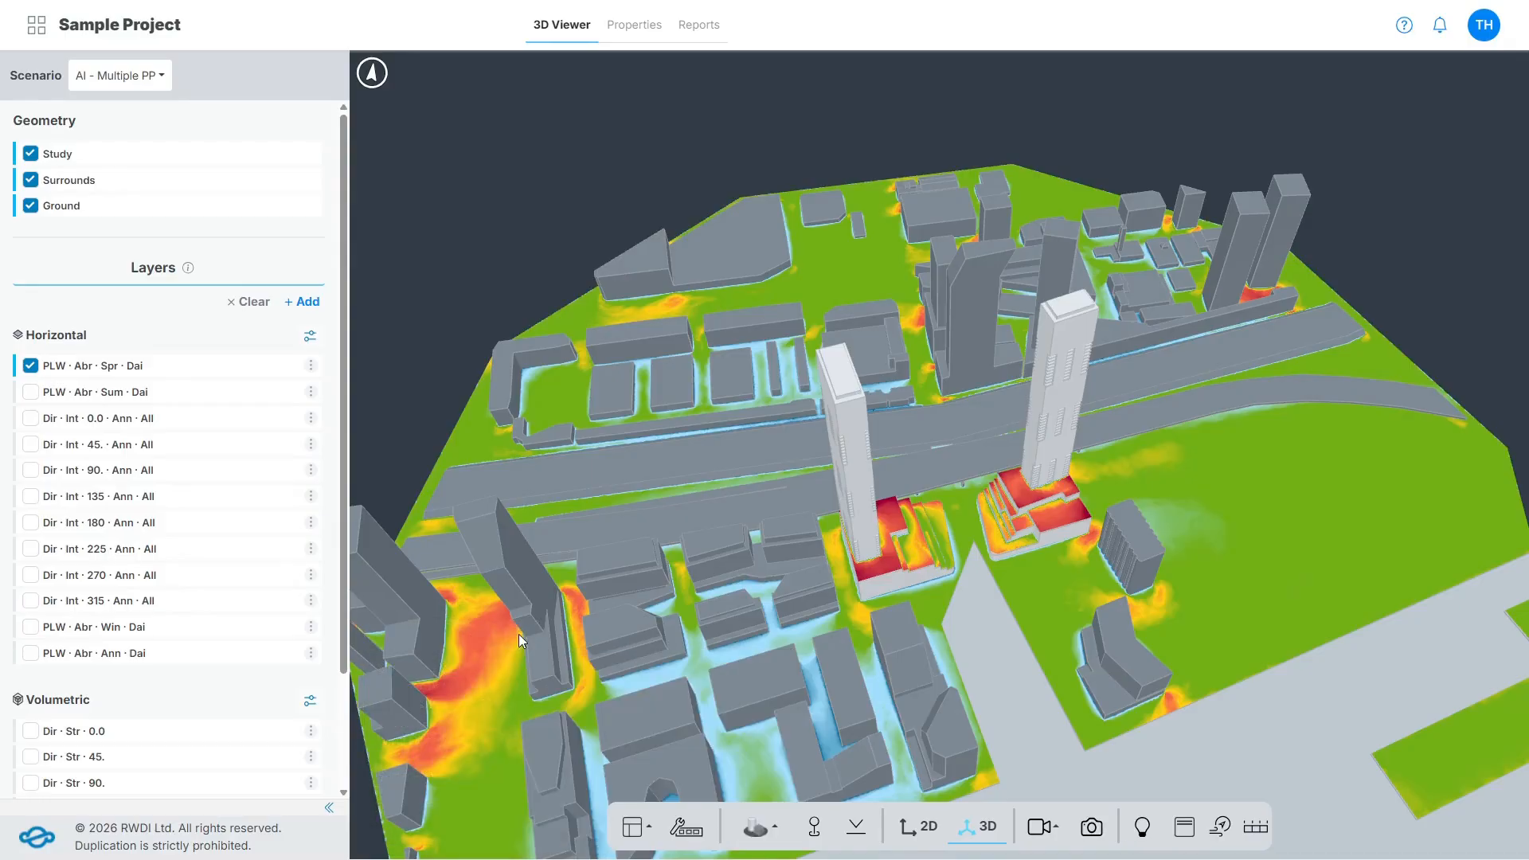
Show the layer title, the wind rose and the color legend over the 3D view.
click(1186, 828)
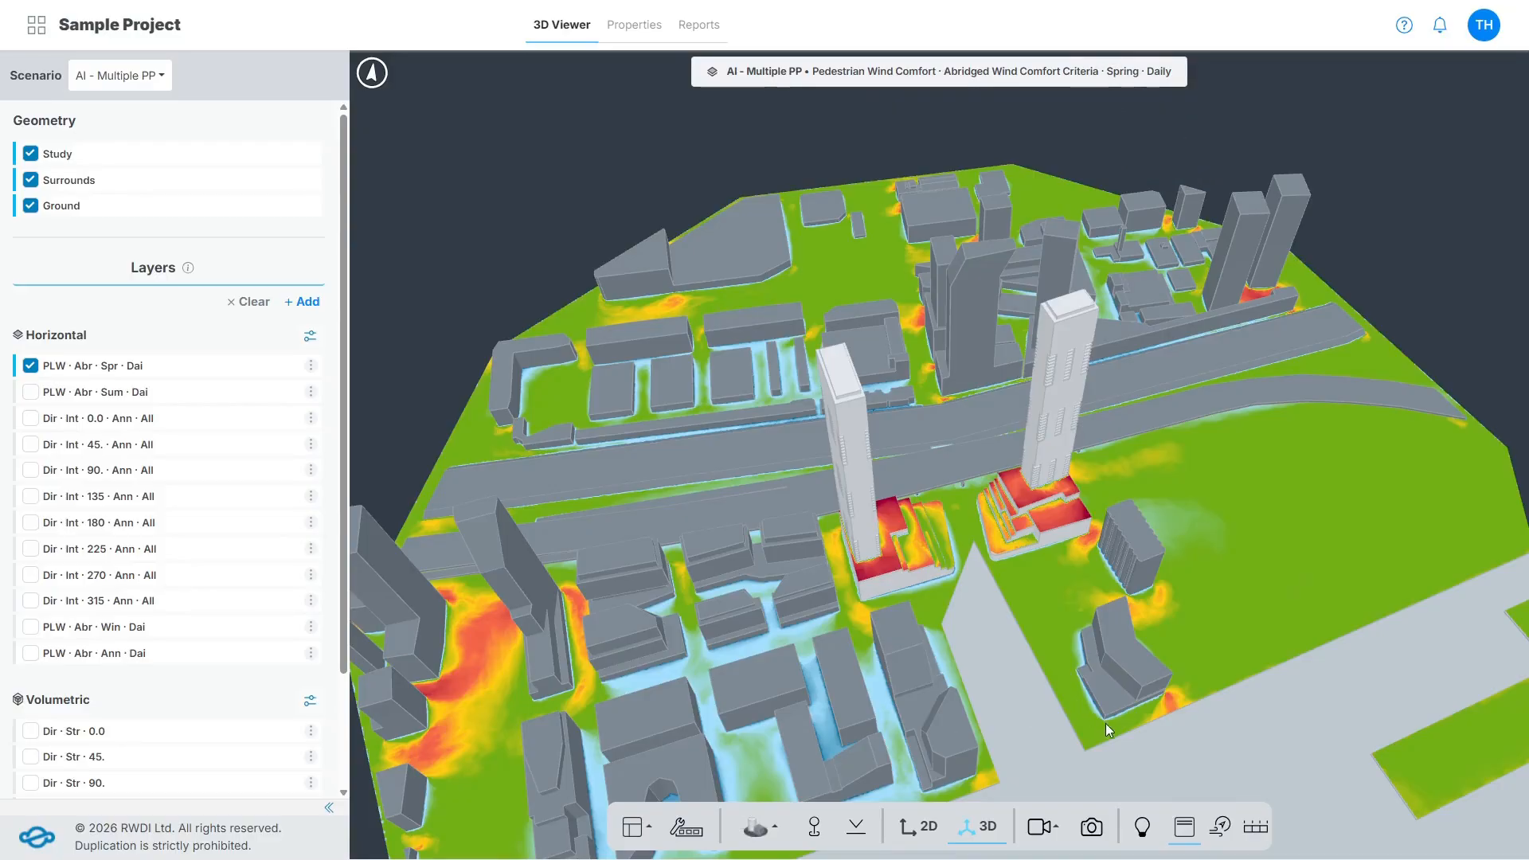
click(1220, 826)
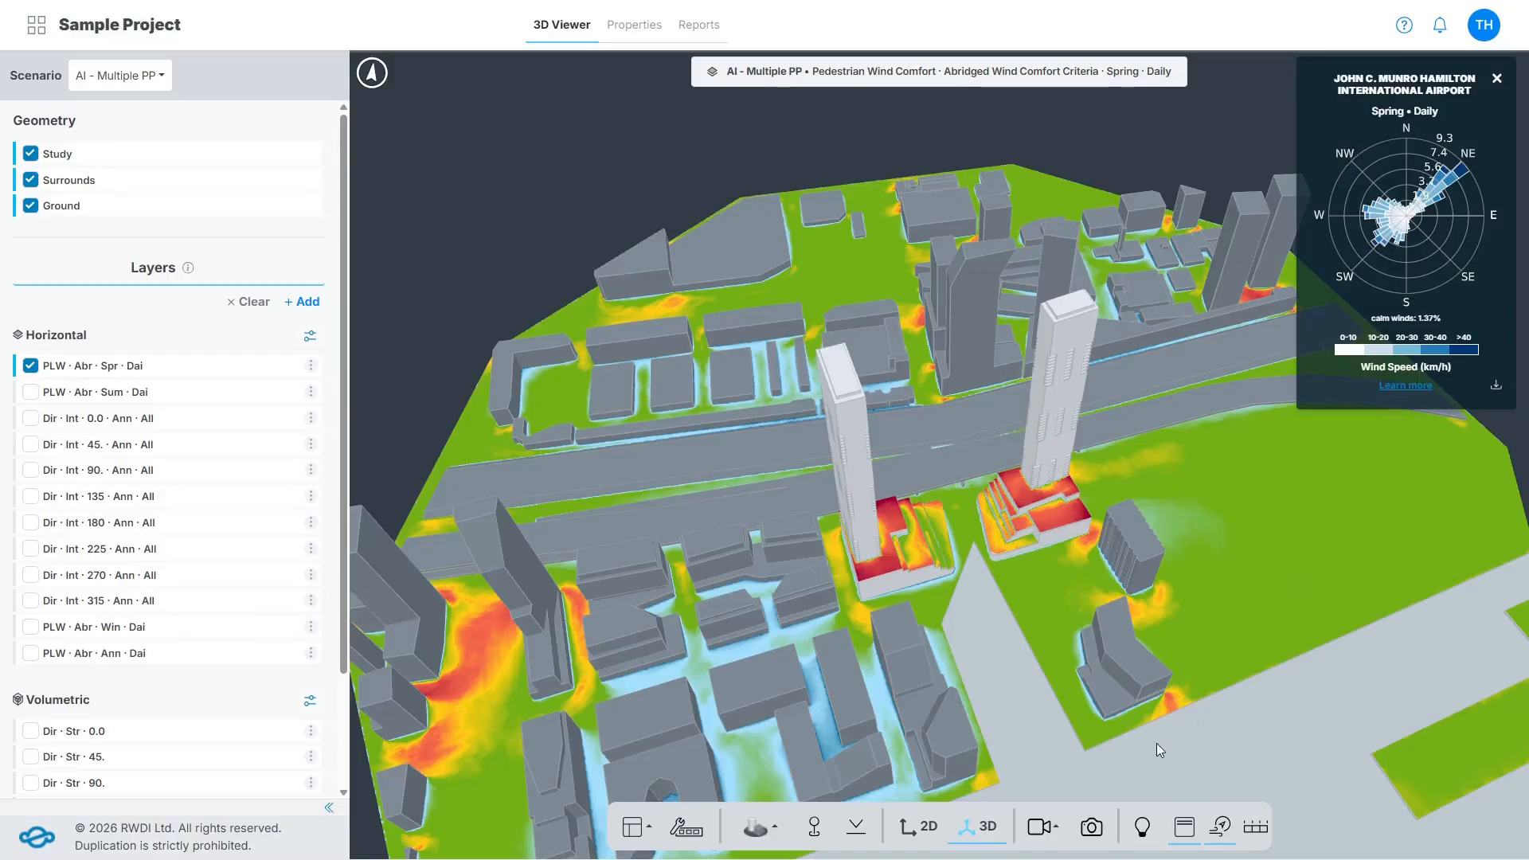
click(1254, 832)
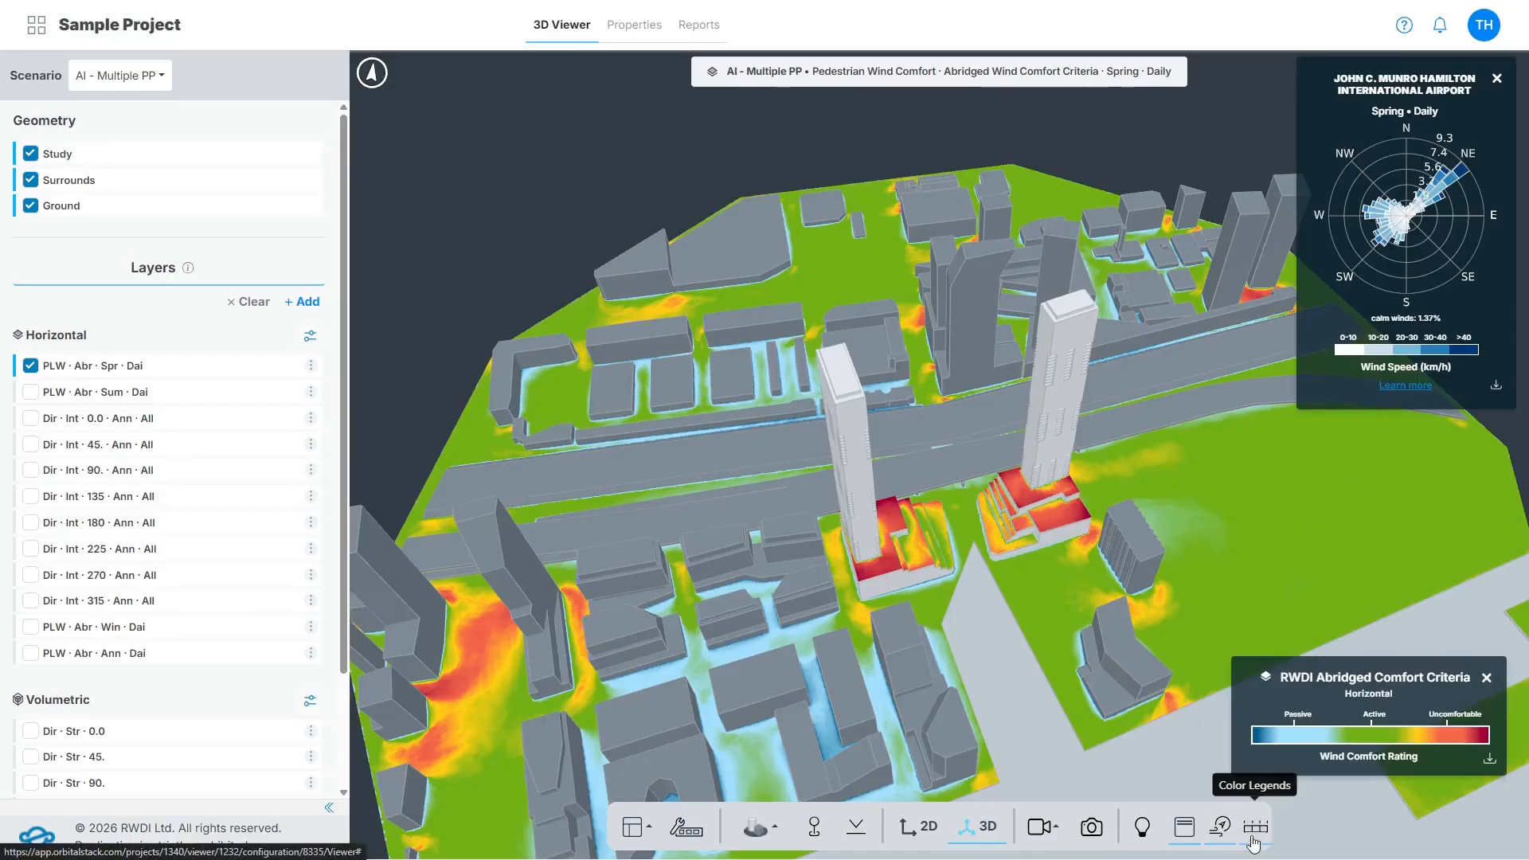
Display the Dir · Int · 270 · Ann · All layer, and switch to PLW · Abr · Ann · Dai with the Dir · Str · 0.0 streamlines.
click(125, 573)
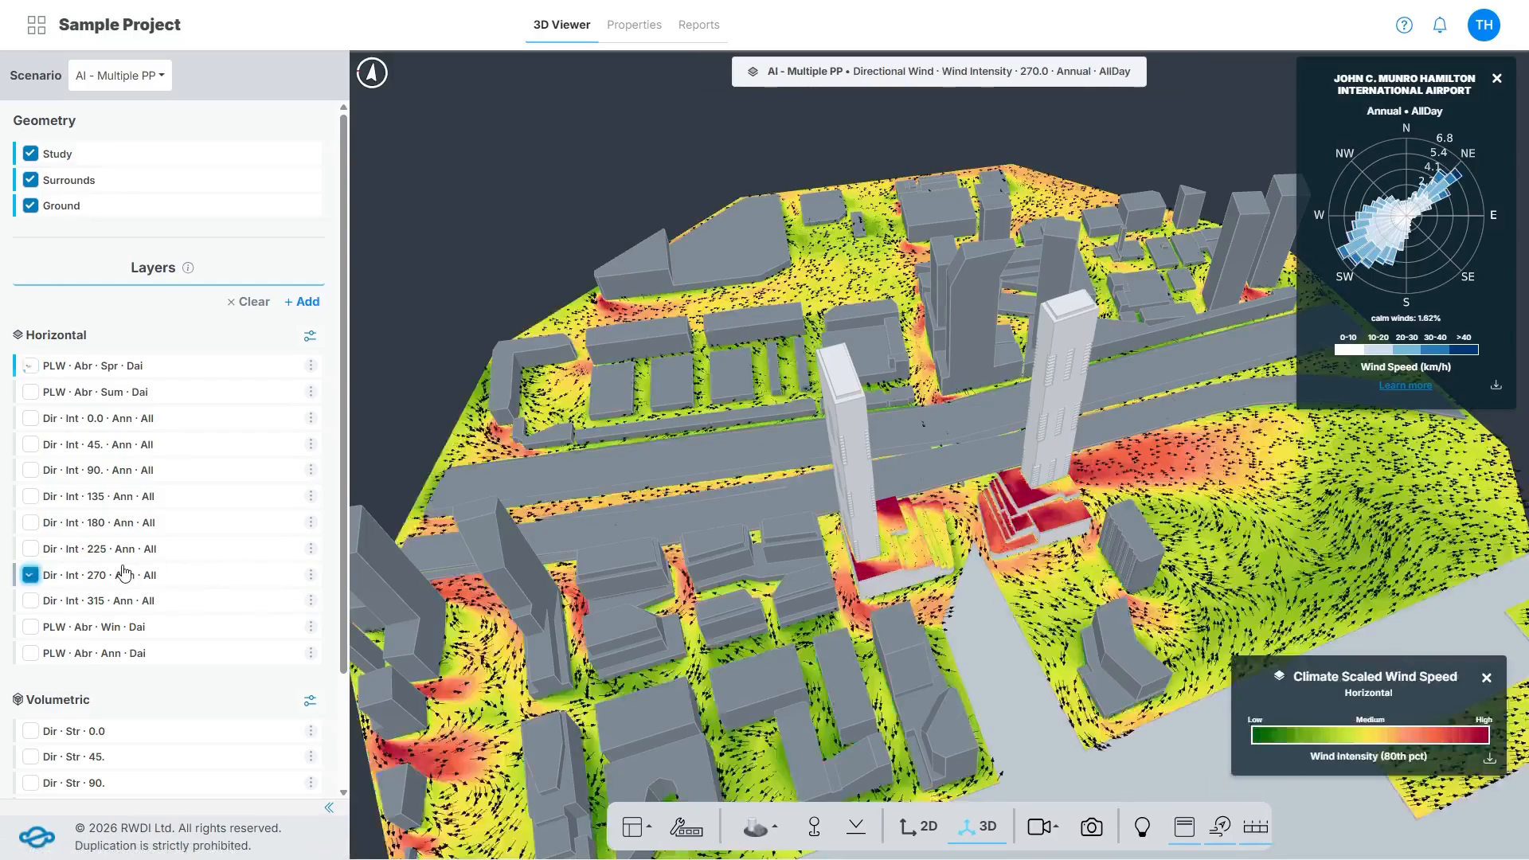
click(140, 642)
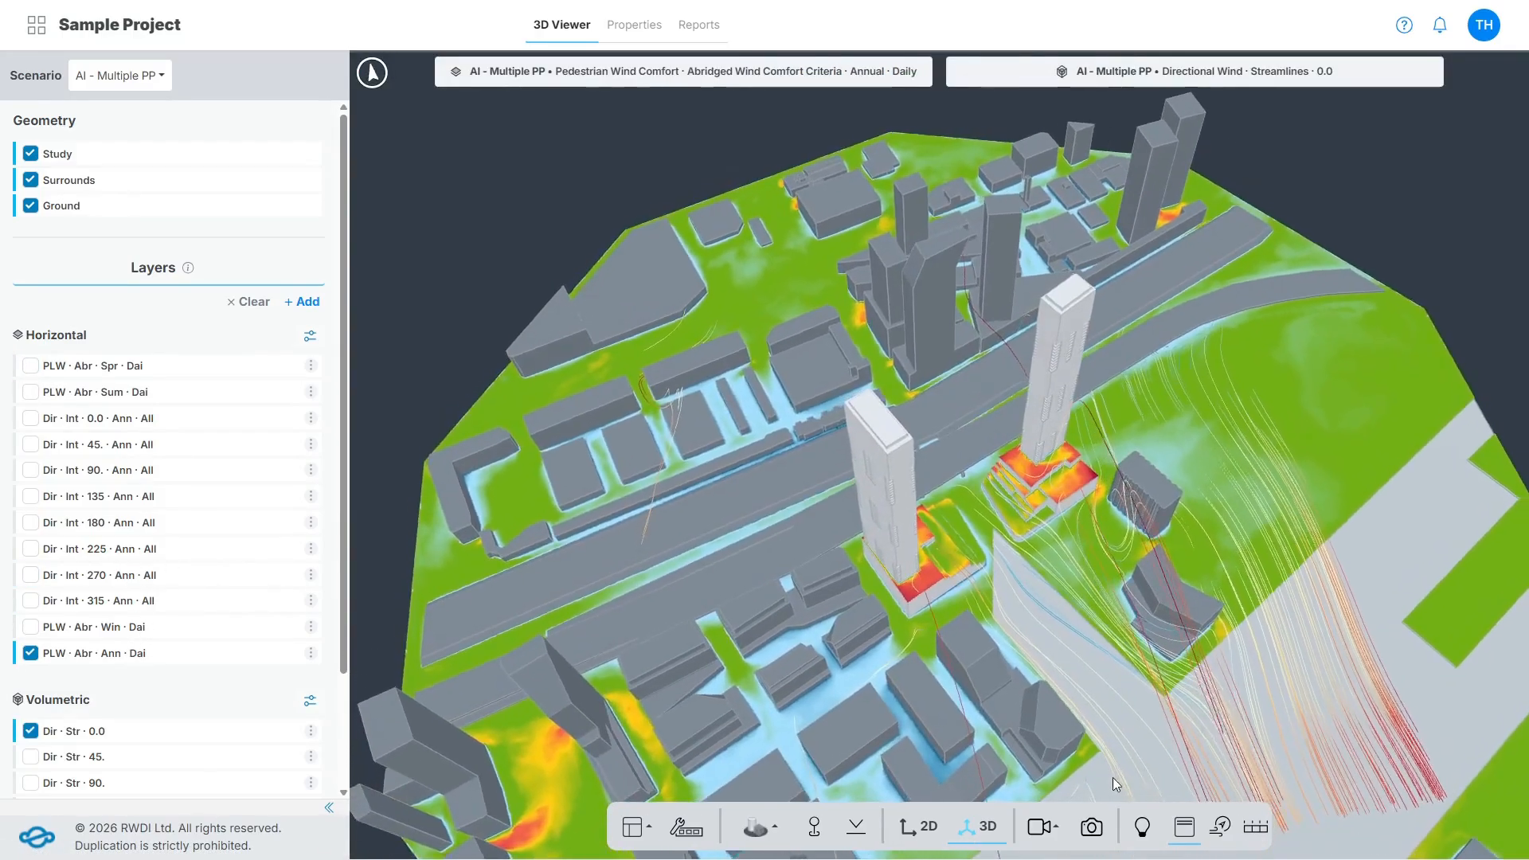